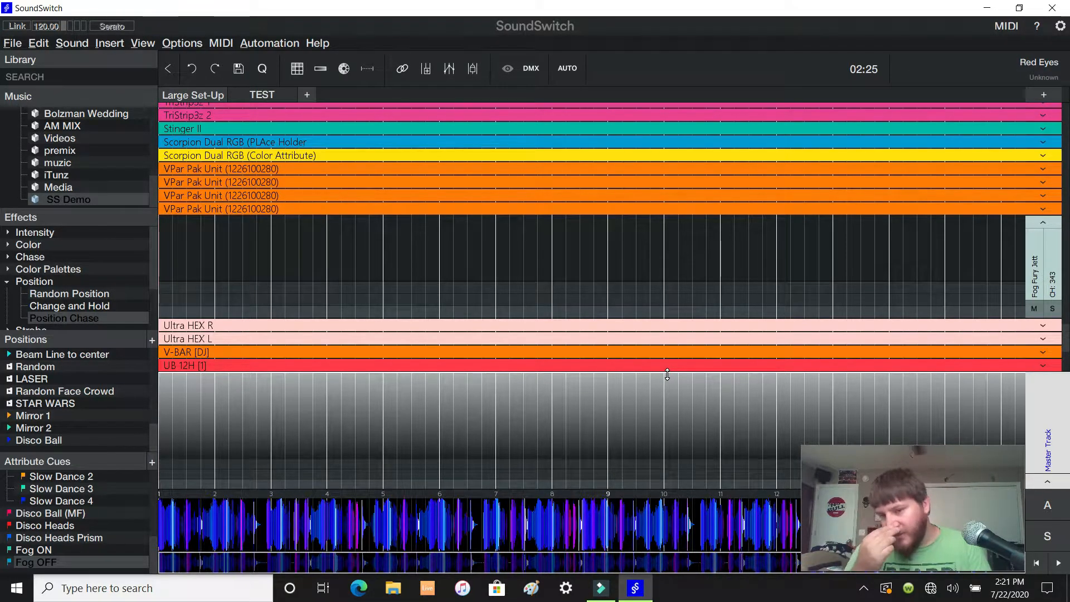
Step: Play the Red Eyes track from its beginning and pause it after a couple of seconds
key(space)
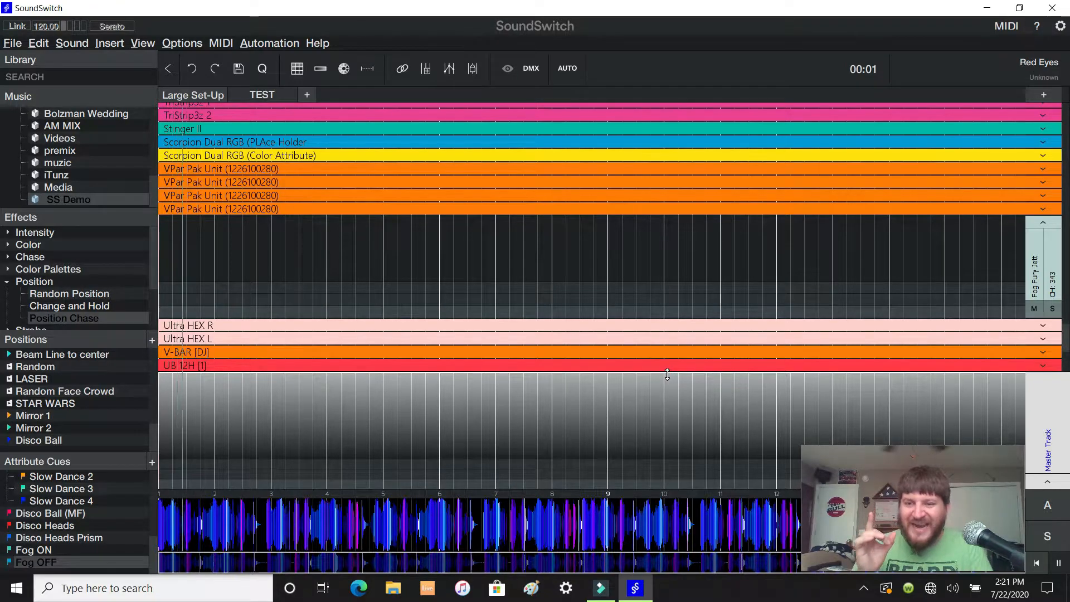
key(space)
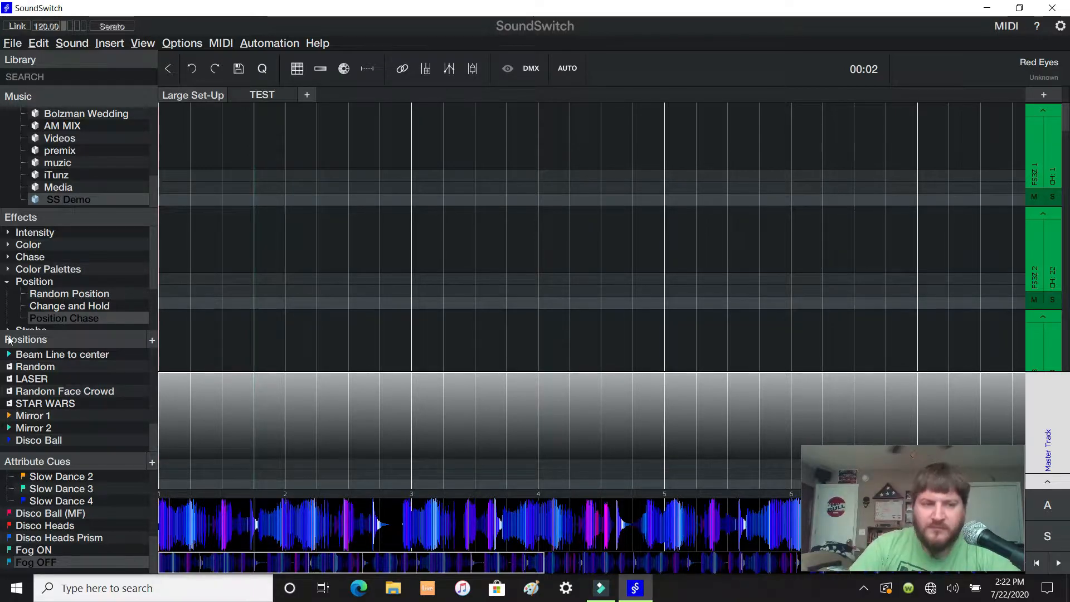
Step: Create a position override across the selected PS3Z fixture tracks and clear the selection
scroll(59, 439, up, 3)
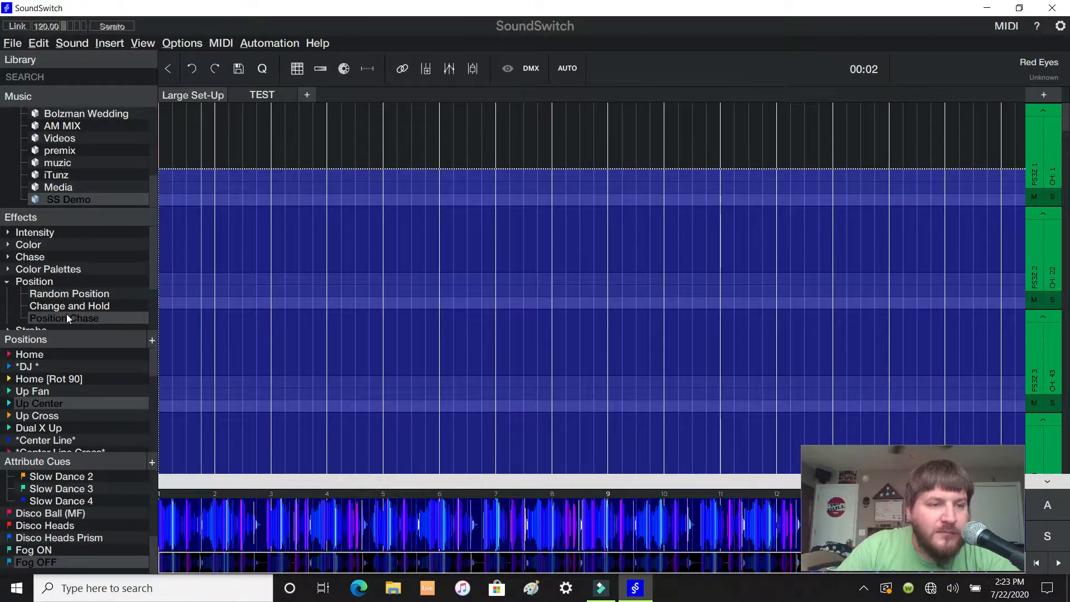
right_click(188, 204)
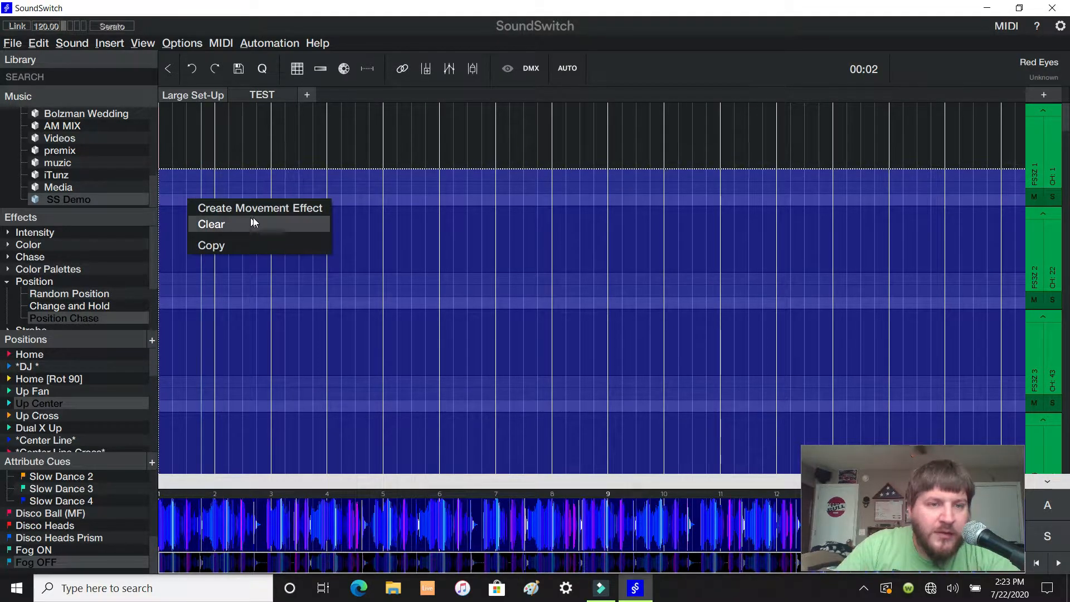
right_click(325, 281)
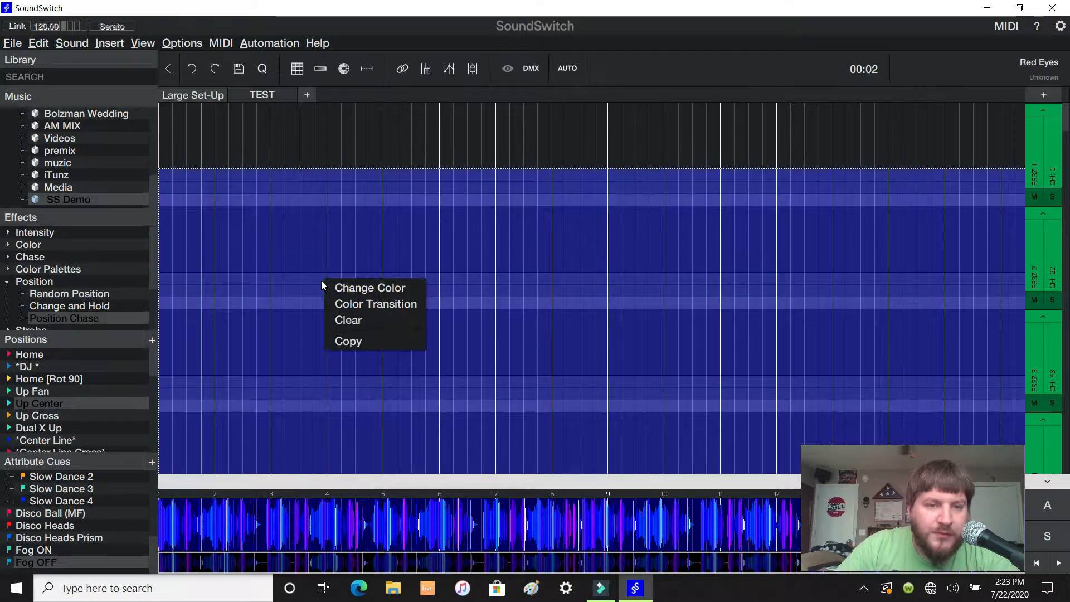
click(294, 290)
right_click(188, 210)
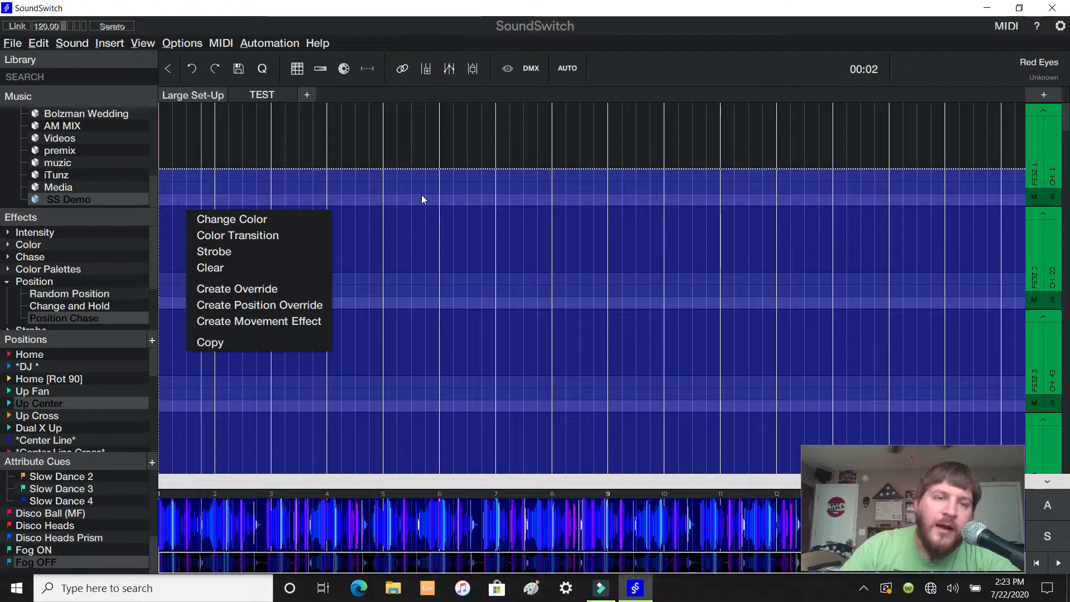
click(281, 306)
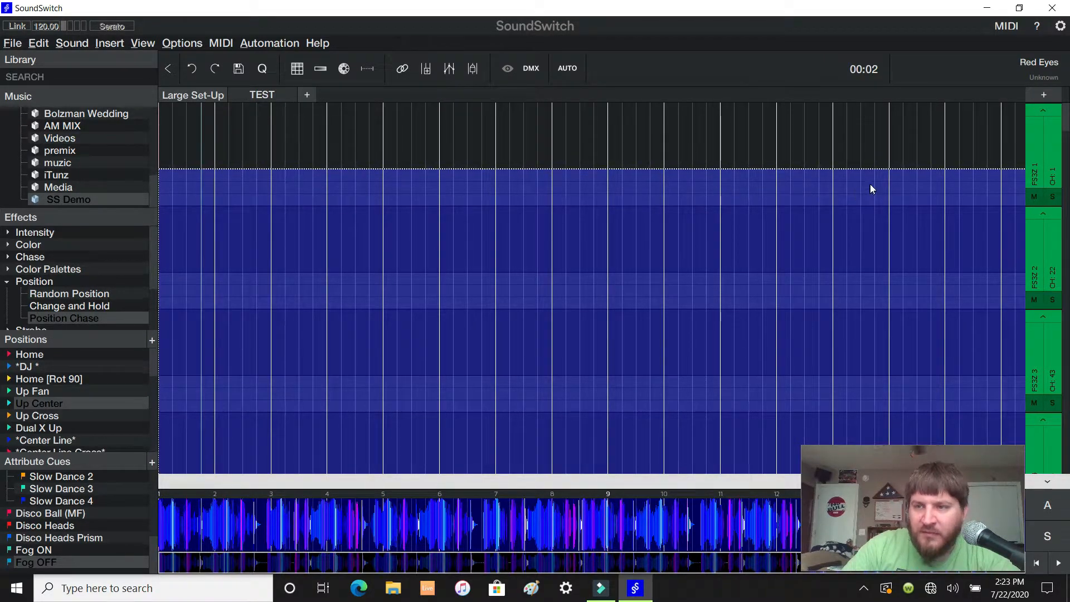
click(396, 226)
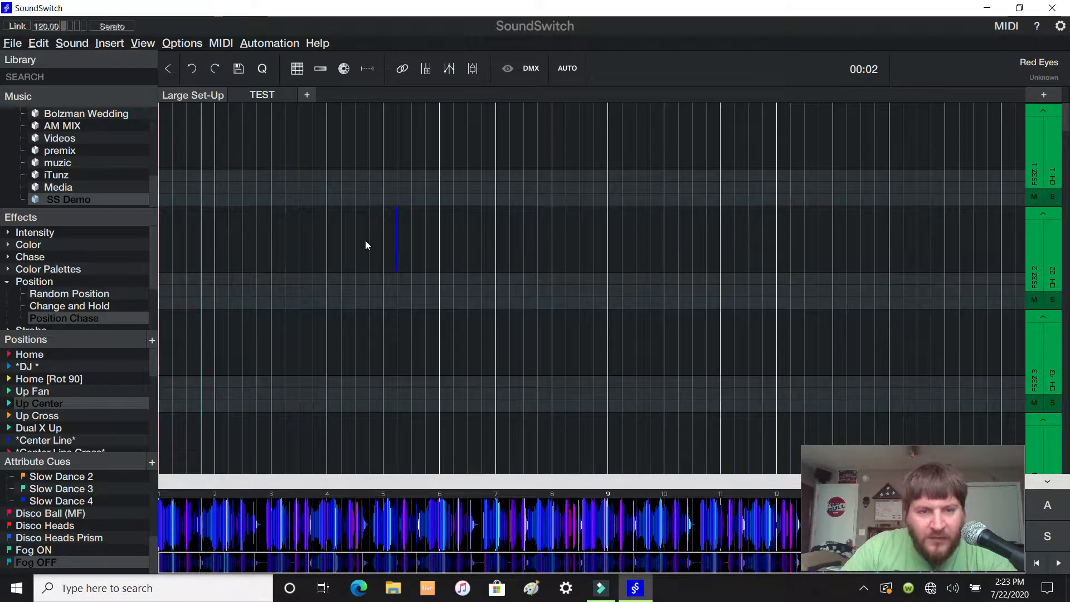
Step: Try placing the Up Center position manually near the start of the PS3Z 1 track
scroll(365, 245, up, 8)
scroll(366, 246, down, 6)
scroll(357, 279, up, 3)
drag(282, 561, 130, 551)
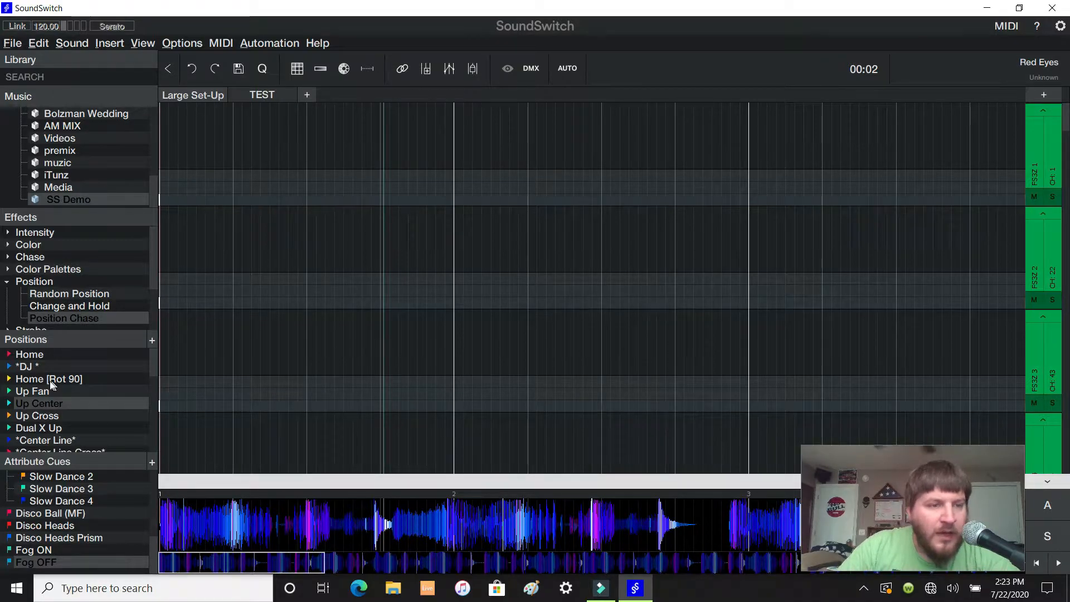
drag(49, 400, 234, 177)
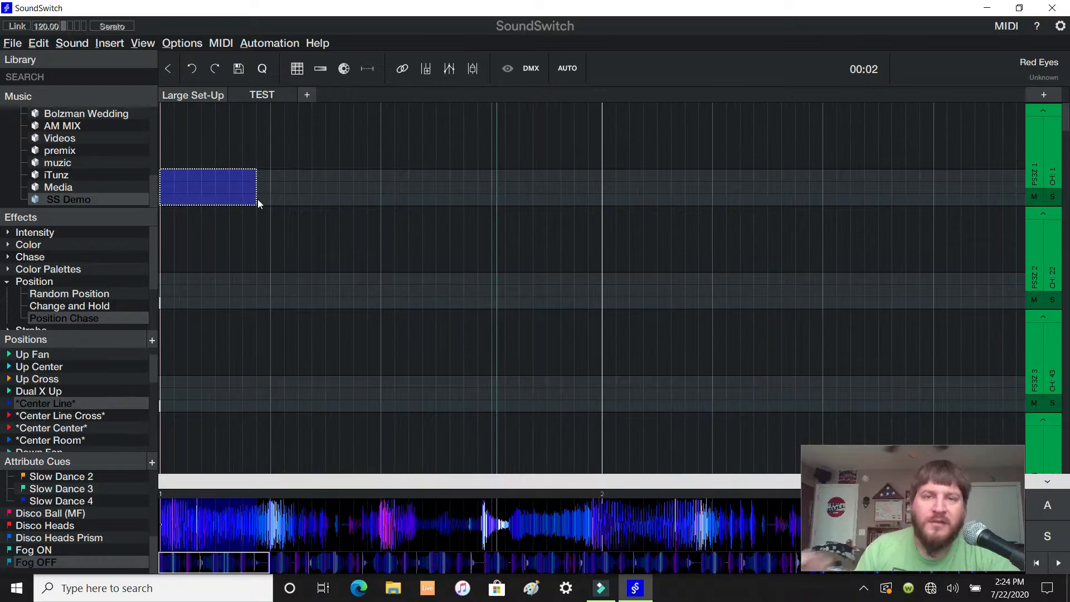
Step: Select the PS3Z 1 track from the start of the song through to its end
drag(203, 177, 217, 130)
drag(303, 159, 304, 160)
drag(162, 152, 483, 195)
scroll(485, 195, down, 8)
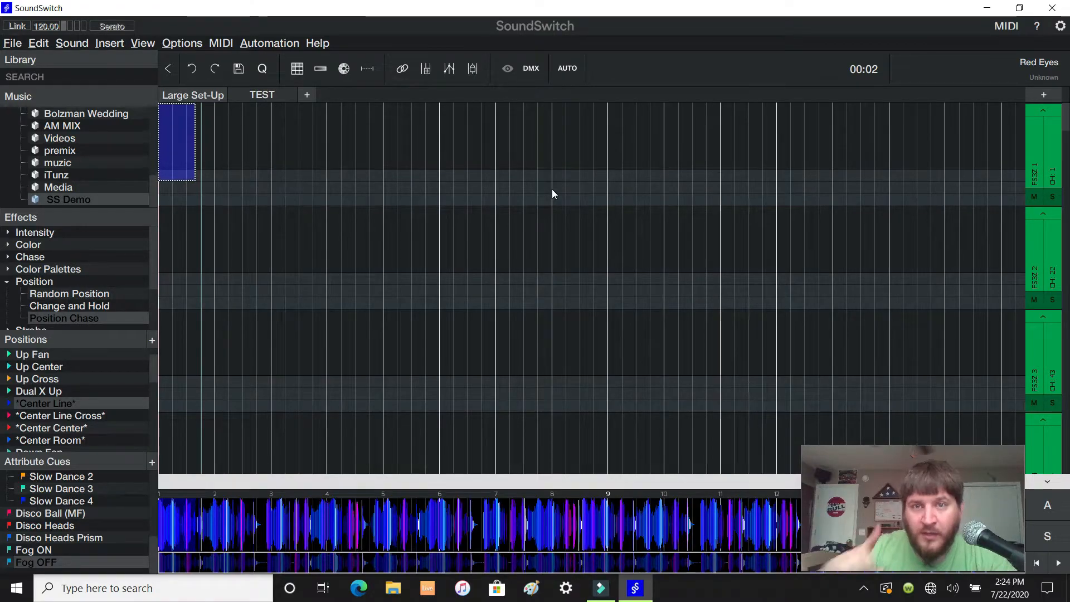
drag(676, 163, 1057, 165)
Step: Apply a Position Chase with 1-beat spacing to the selected range, using Up Center and *Center Line*
drag(53, 319, 240, 148)
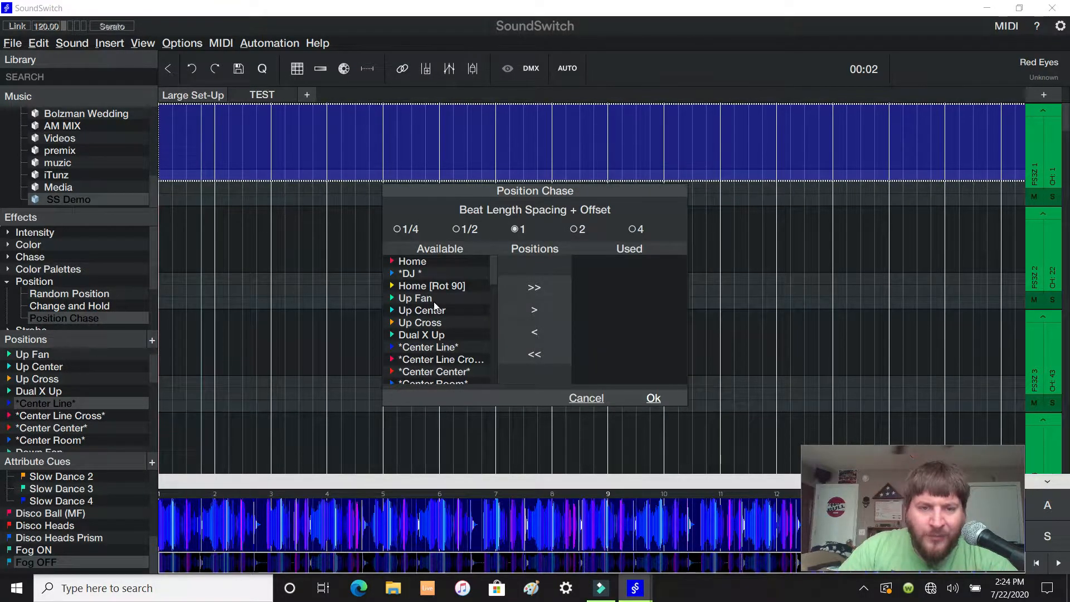
click(516, 311)
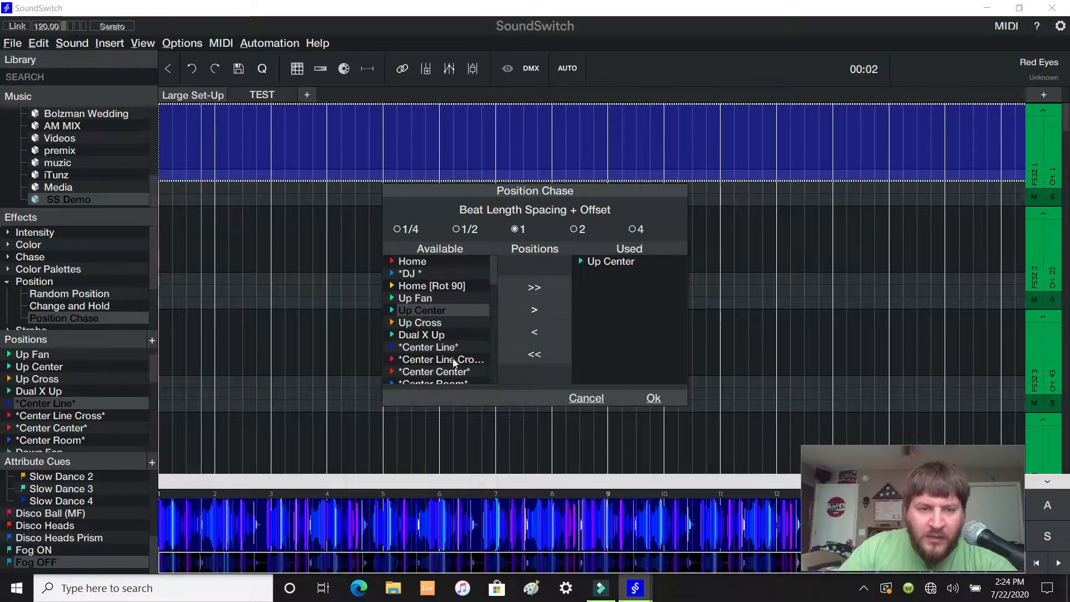
click(441, 348)
click(531, 313)
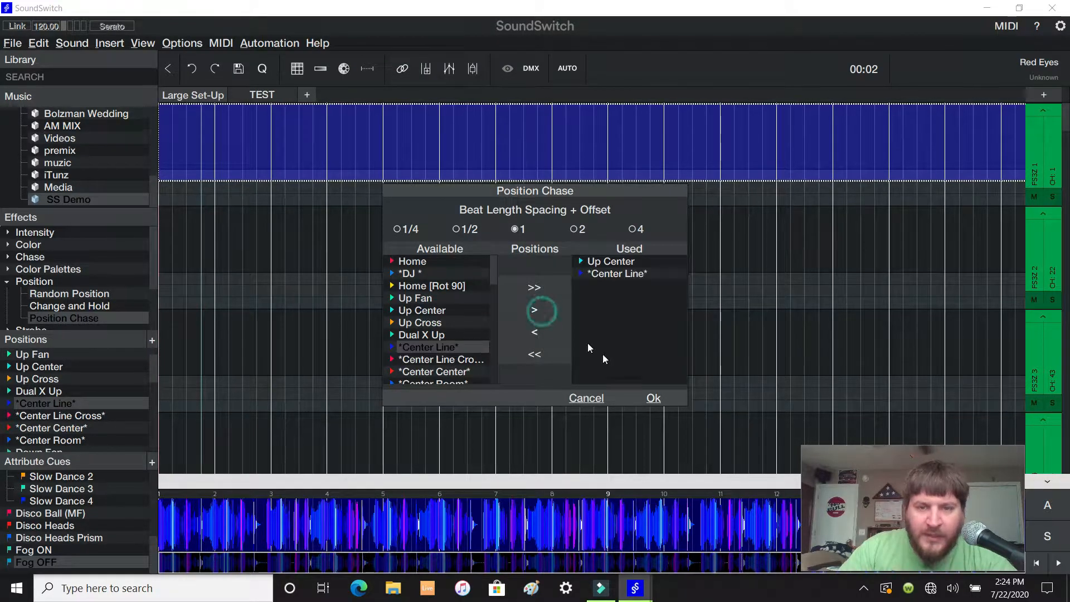
click(651, 397)
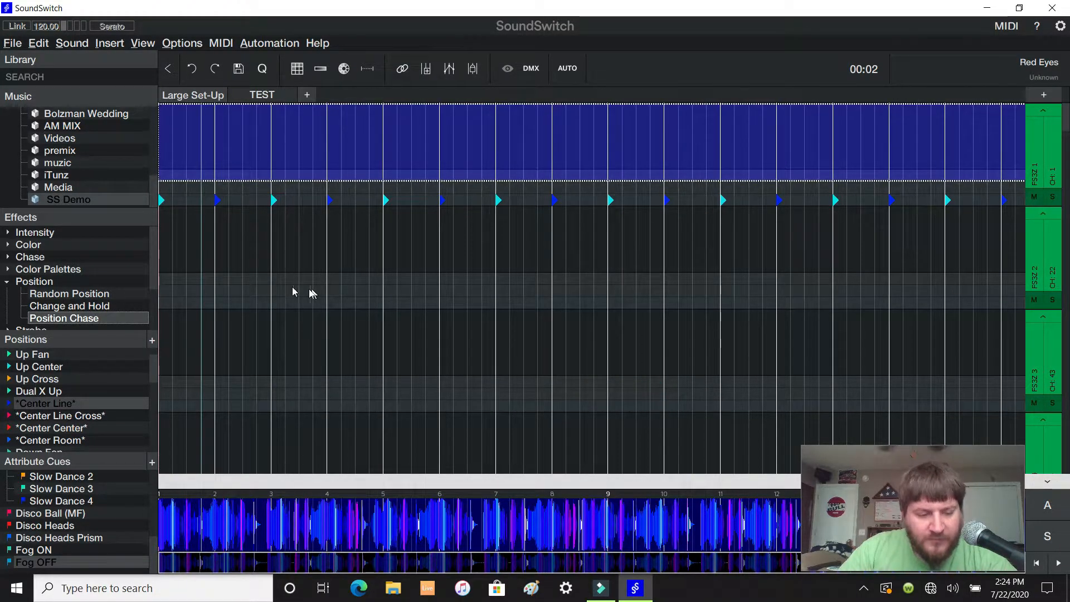
Step: Apply a Position Chase with 1/4-beat spacing to the selection, using Up Center twice followed by *Center Line* twice
drag(75, 319, 266, 158)
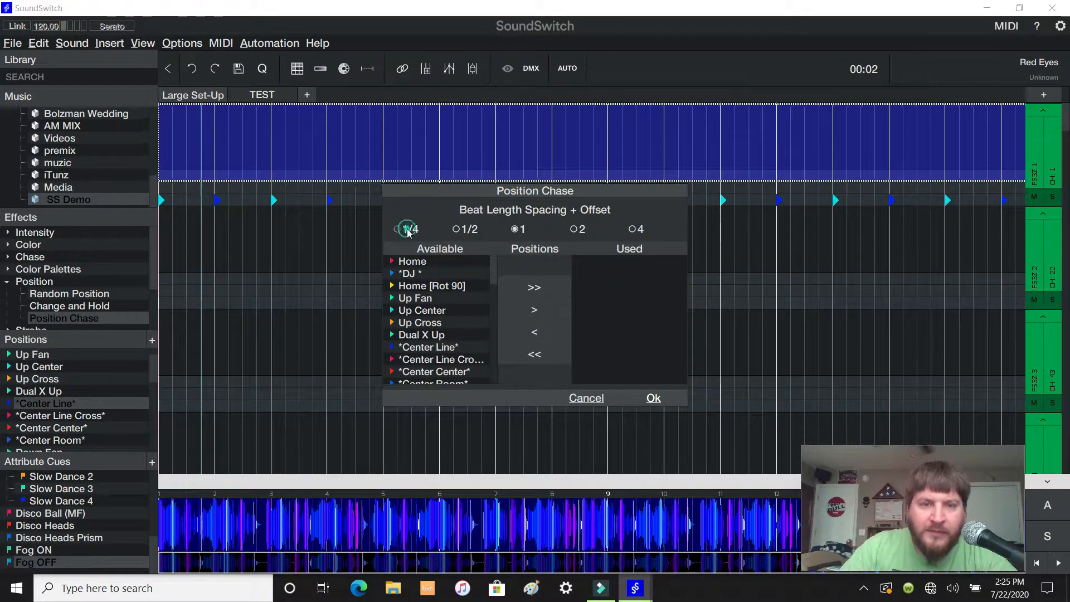
click(408, 234)
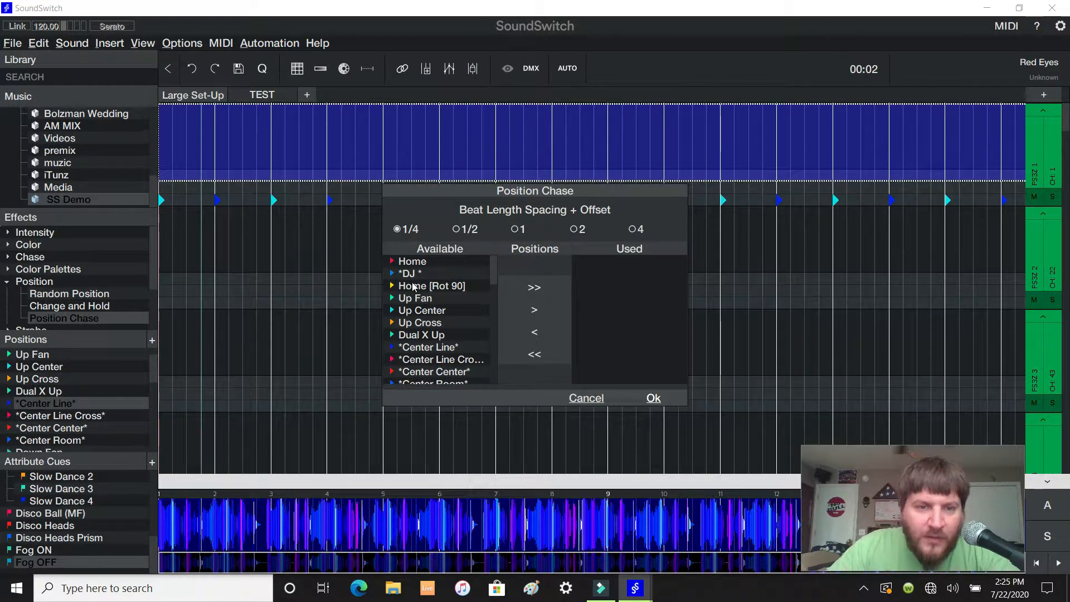
click(441, 311)
click(531, 311)
click(531, 311)
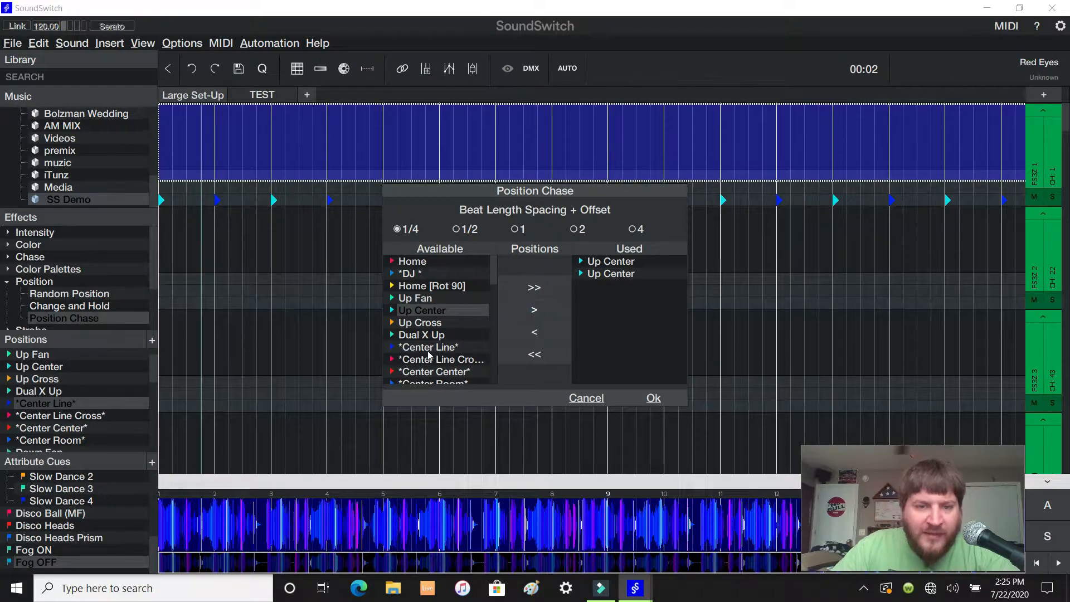
click(433, 347)
click(532, 310)
click(532, 310)
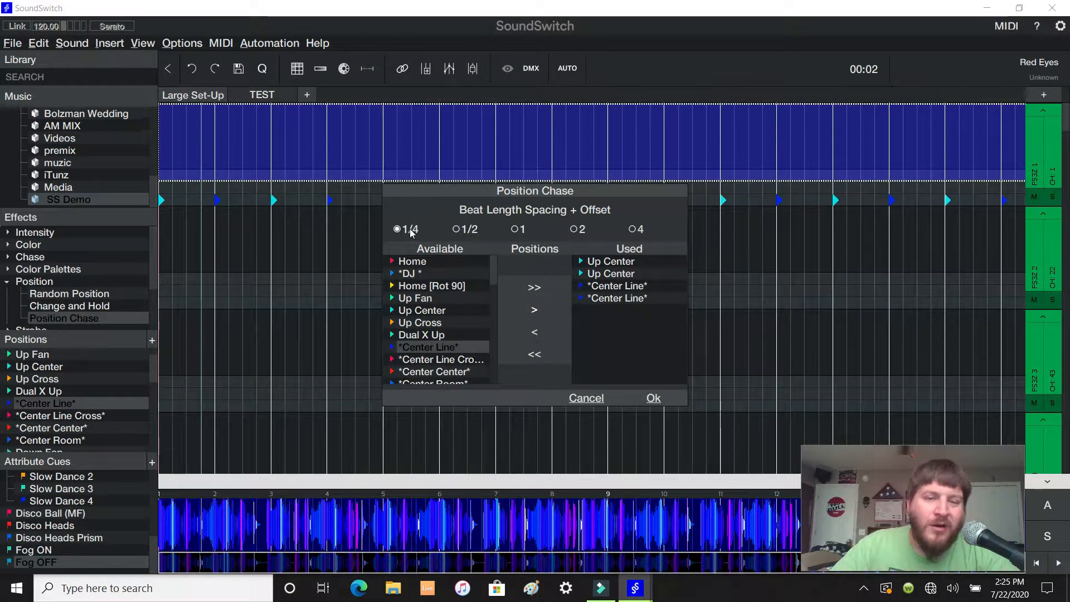
click(655, 399)
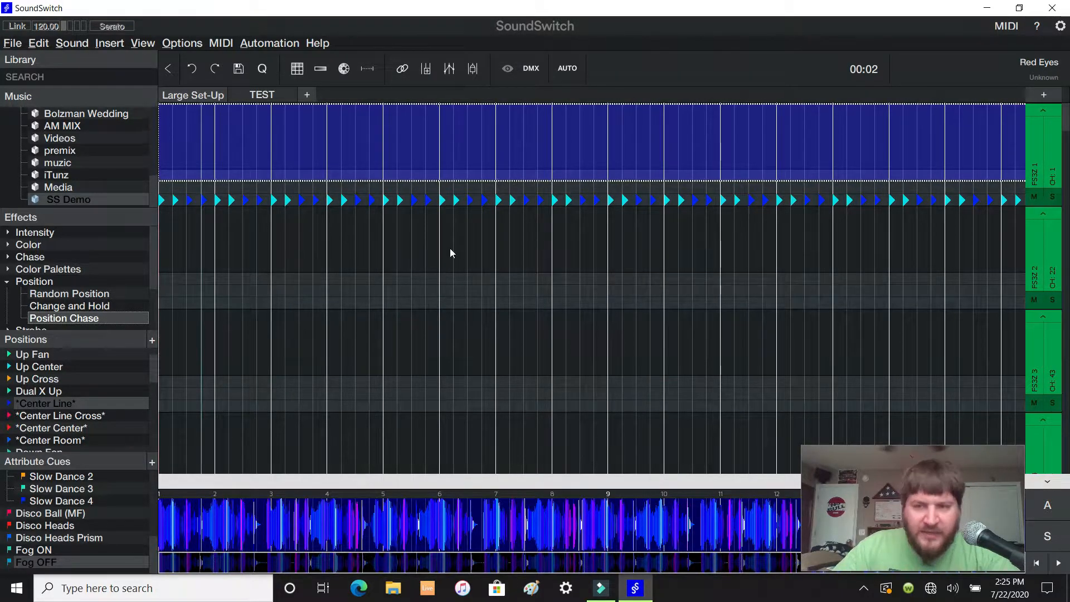
Step: Remove the second cue of each Up Center and *Center Line* pair within the first two numbered divisions of the PS3Z 1 track
scroll(478, 248, up, 5)
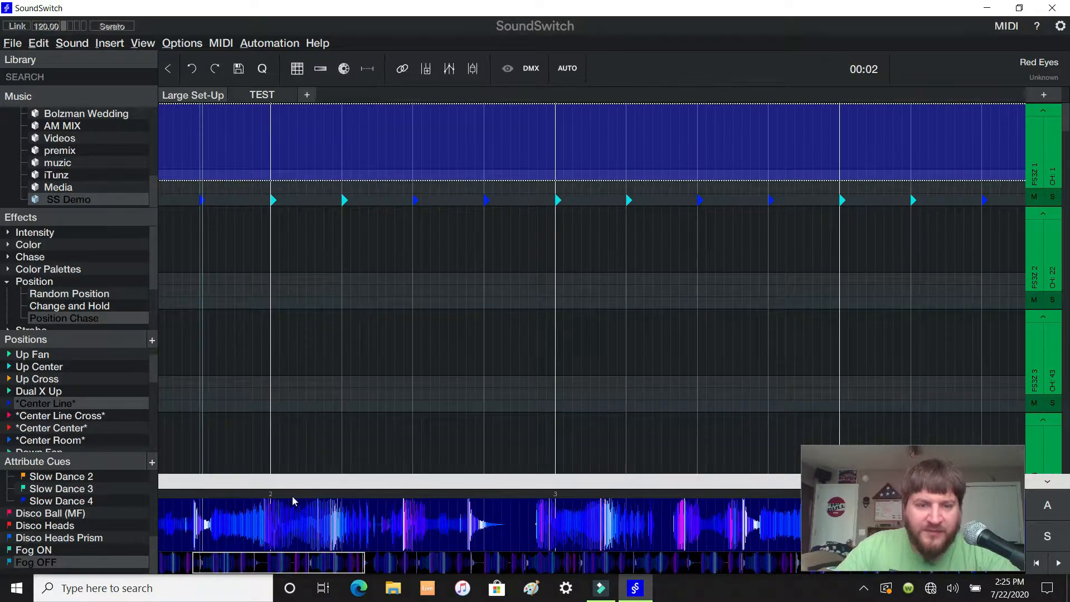
drag(297, 548, 207, 549)
drag(273, 570, 138, 542)
click(220, 376)
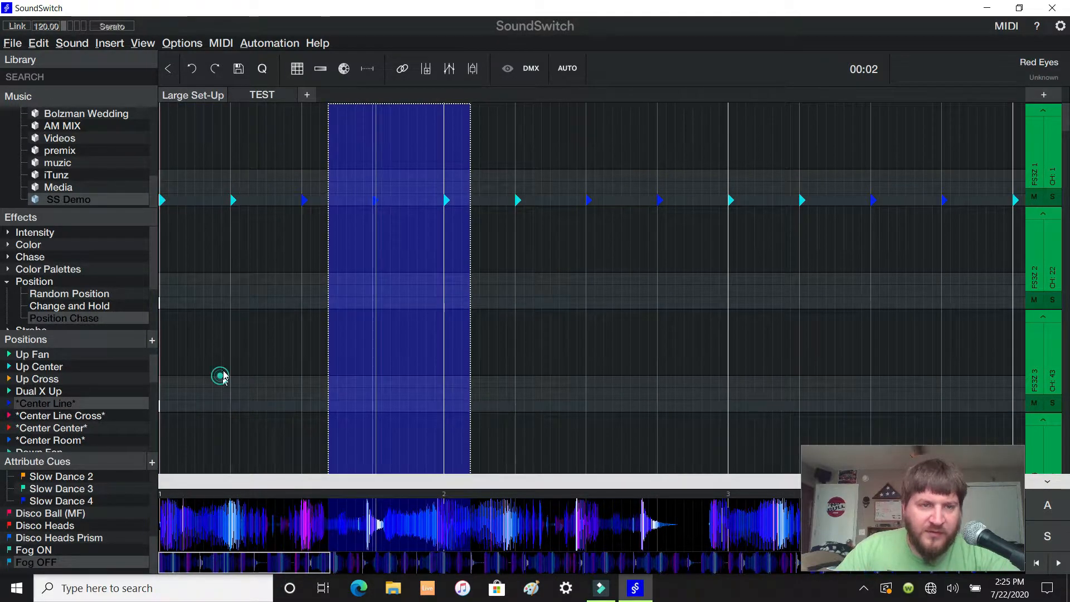
click(232, 202)
mouse_move(241, 202)
mouse_down()
mouse_move(277, 201)
mouse_move(233, 202)
mouse_up()
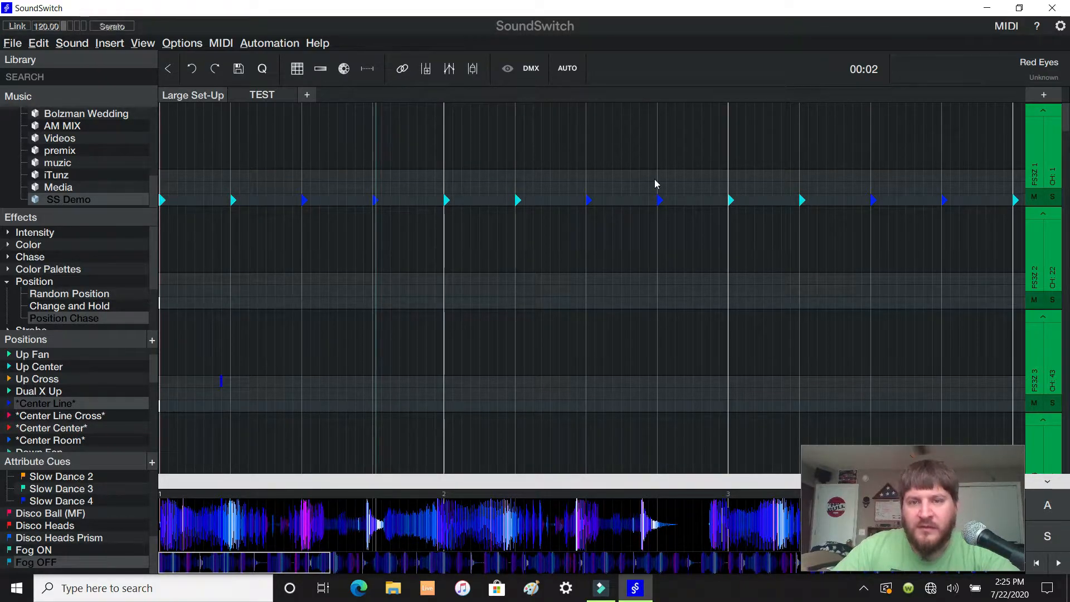
drag(232, 201, 761, 204)
click(703, 209)
click(660, 197)
click(661, 198)
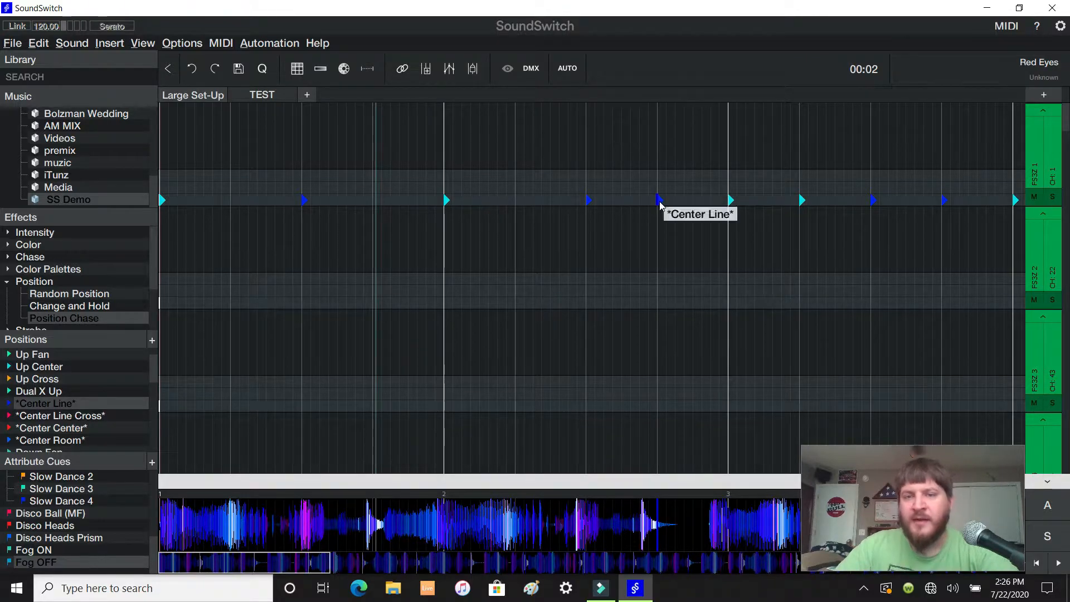
drag(659, 200, 704, 213)
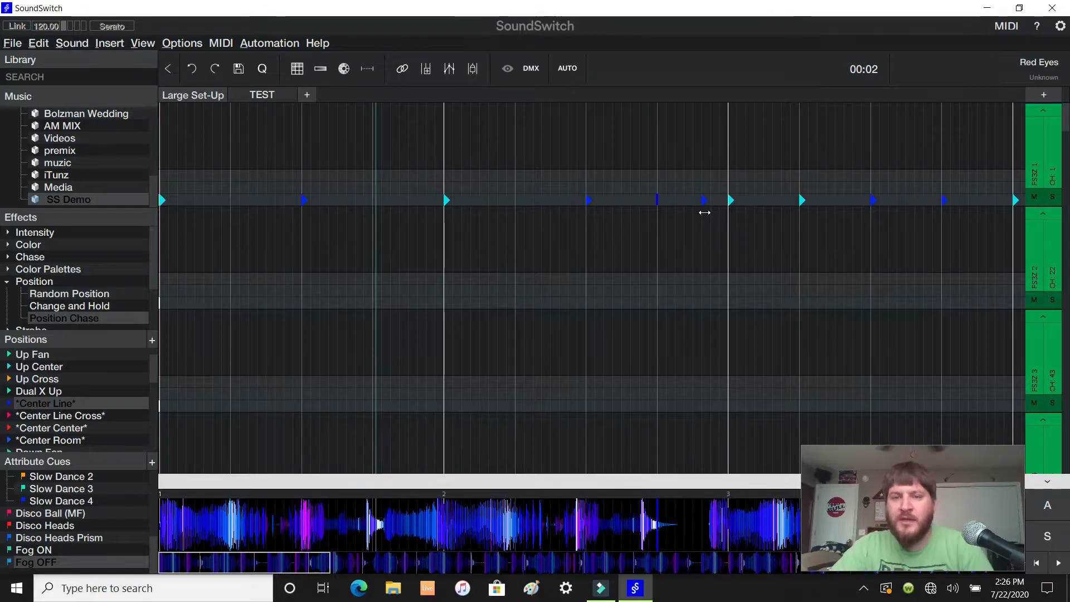
drag(705, 212, 731, 212)
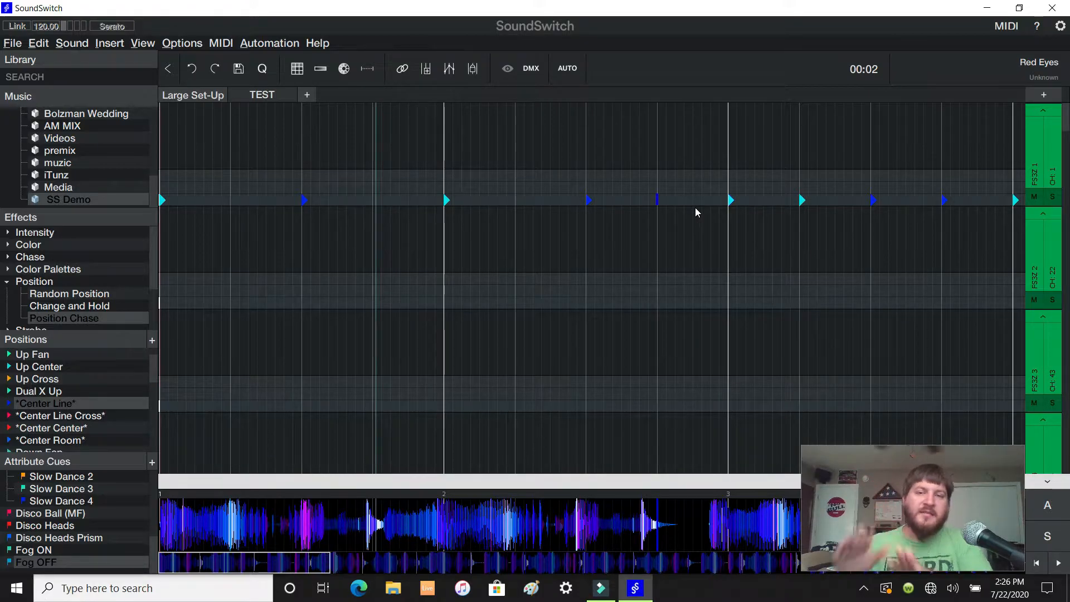
Step: Delete the repeated Up Center and *Center Line* cues along the rest of the PS3Z 1 track, leaving single alternating cues
drag(849, 262, 534, 260)
click(490, 201)
key(Delete)
click(677, 201)
key(Delete)
click(455, 201)
key(Delete)
click(457, 200)
key(Delete)
click(598, 201)
key(Delete)
drag(693, 201, 834, 201)
double_click(834, 201)
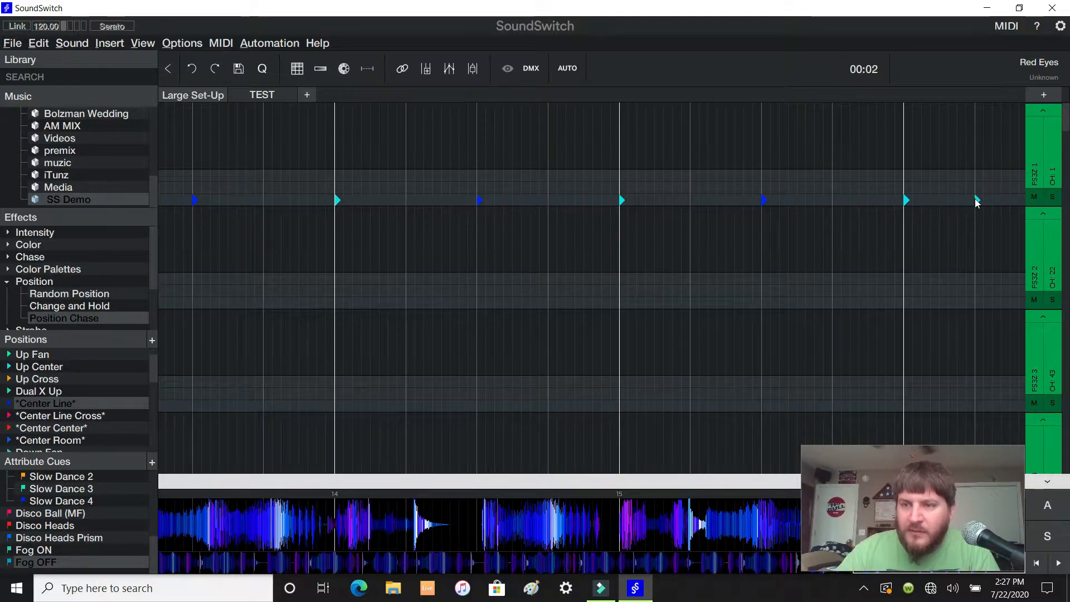
double_click(984, 202)
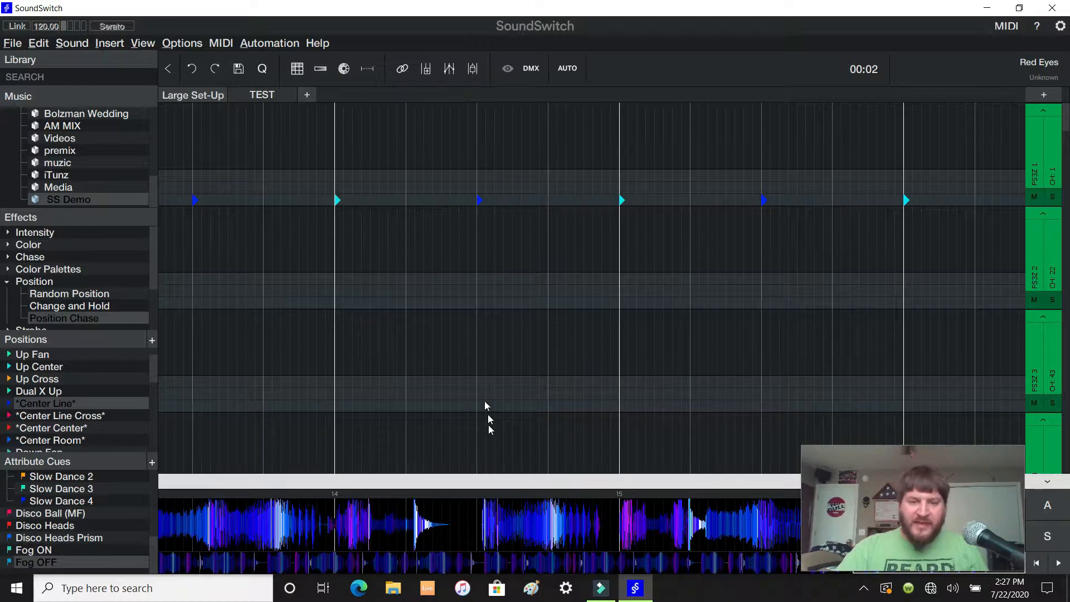
Step: Copy all position cues on the PS3Z 1 track from song start to end and return to the beginning
click(1036, 564)
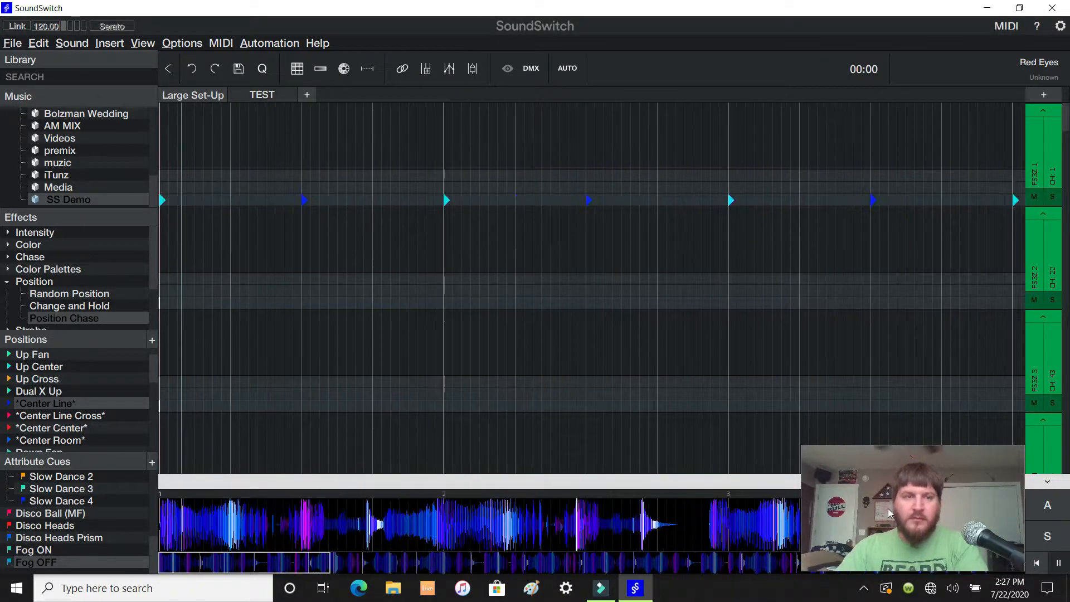
drag(165, 184, 472, 199)
drag(311, 565, 1044, 516)
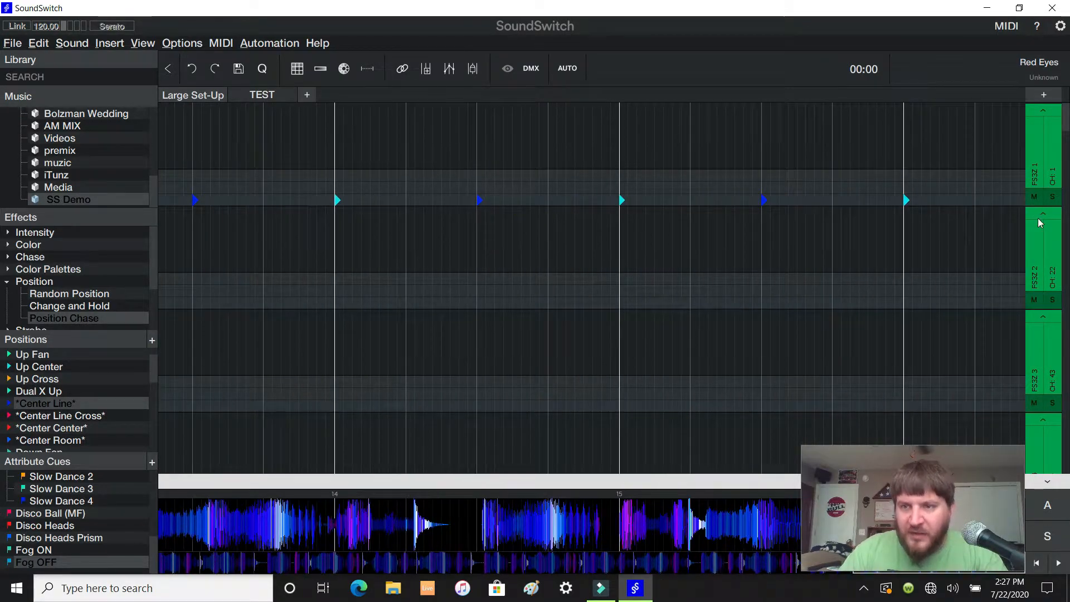
shift+click(1021, 201)
shift+click(1023, 197)
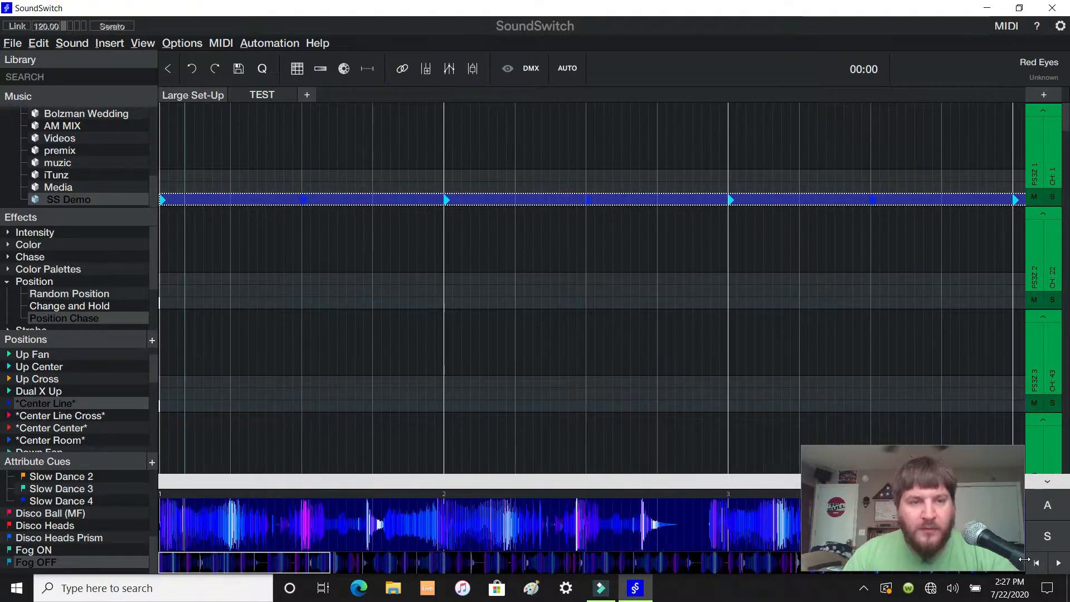
click(1034, 562)
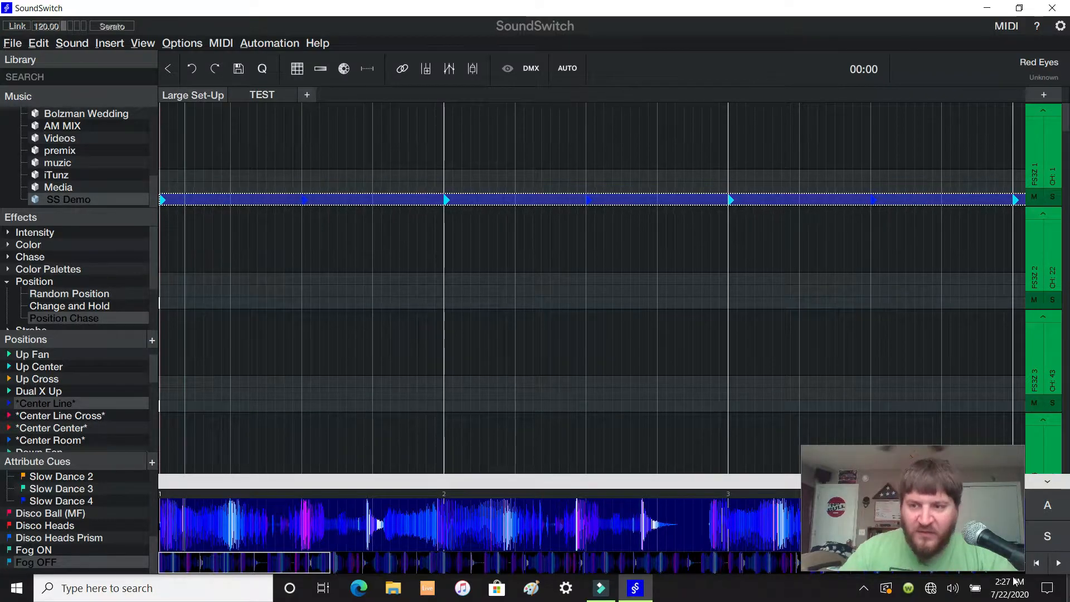
Step: Paste the copied position cues onto PS3Z 3 at the song start and onto PS3Z 2 offset by half a numbered division
click(160, 360)
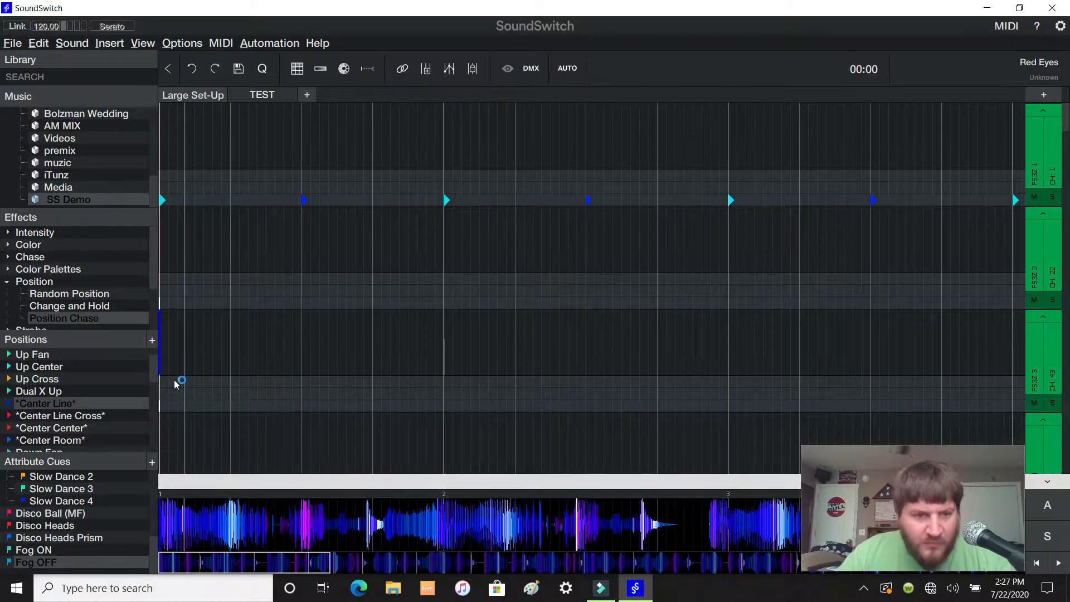
click(162, 370)
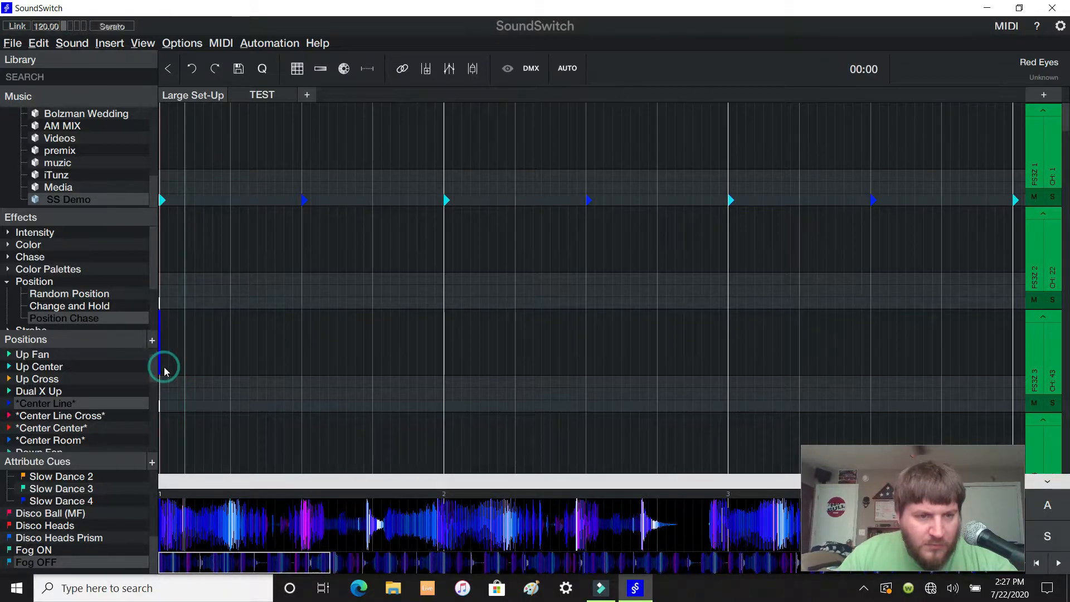
click(301, 262)
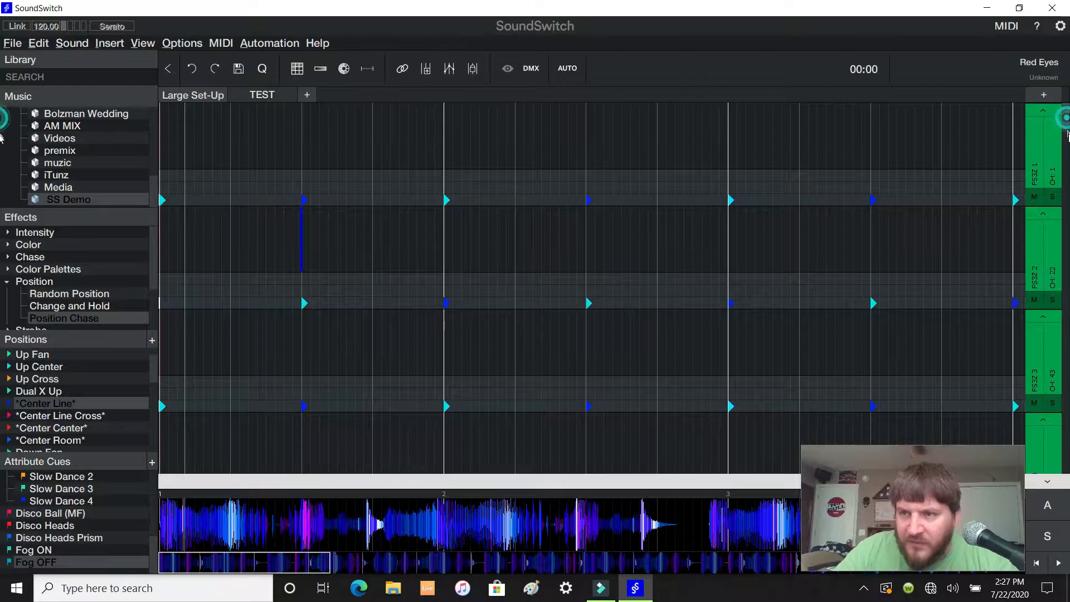
Step: Paste the copied position cues onto FS3Z 4 offset by half a numbered division and play back the resulting pattern
scroll(405, 346, down, 2)
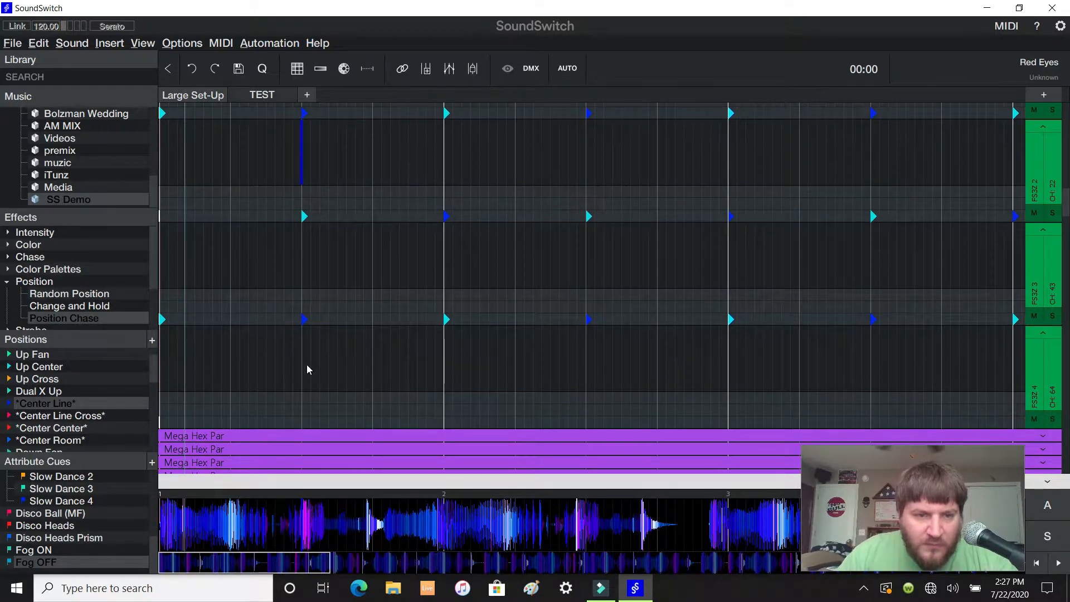
click(302, 367)
key(space)
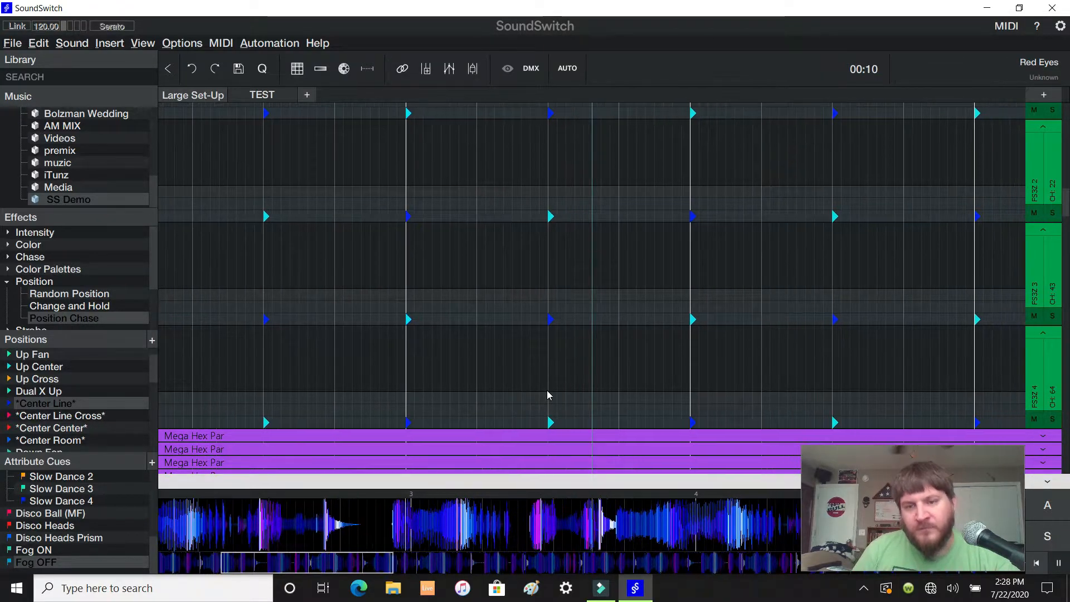
key(space)
drag(367, 562, 296, 562)
scroll(916, 442, up, 3)
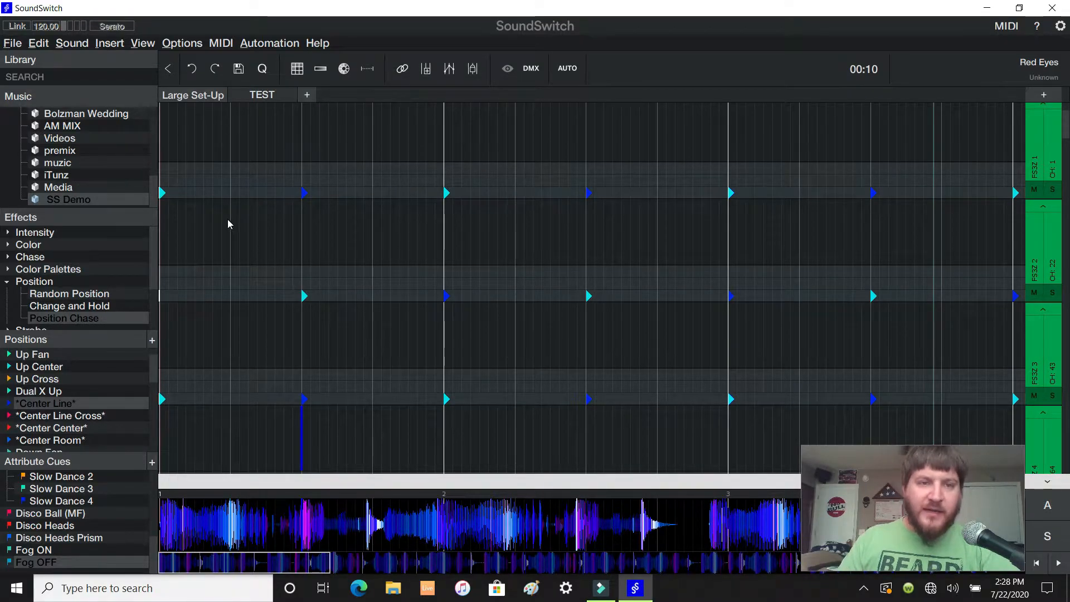
Step: Apply a strobe at a constant 95% to the first quarter of division 1 on FS3Z 1
scroll(228, 219, down, 1)
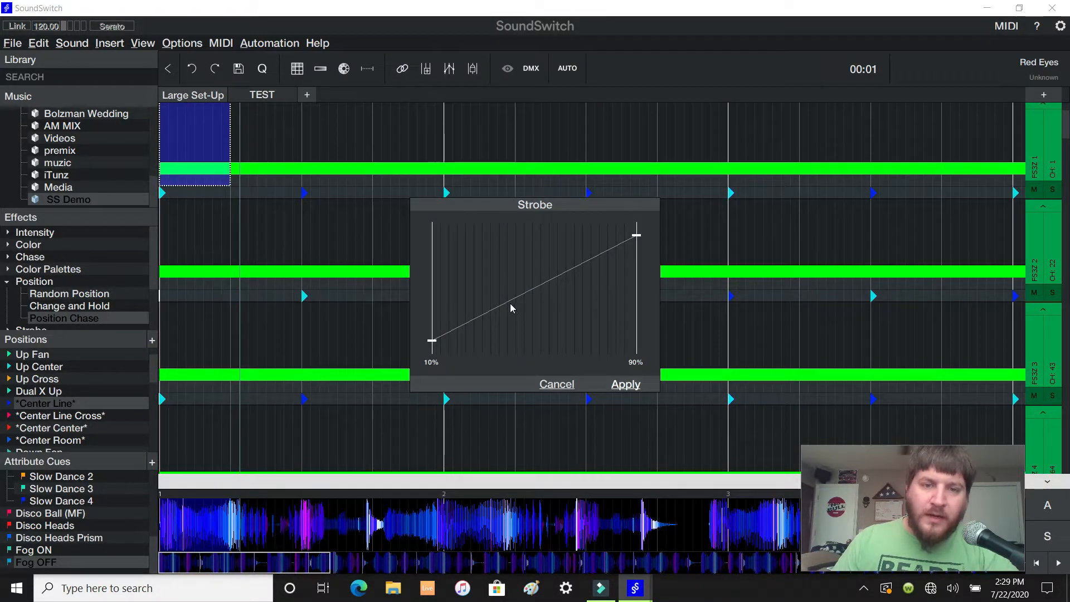
drag(509, 280, 568, 160)
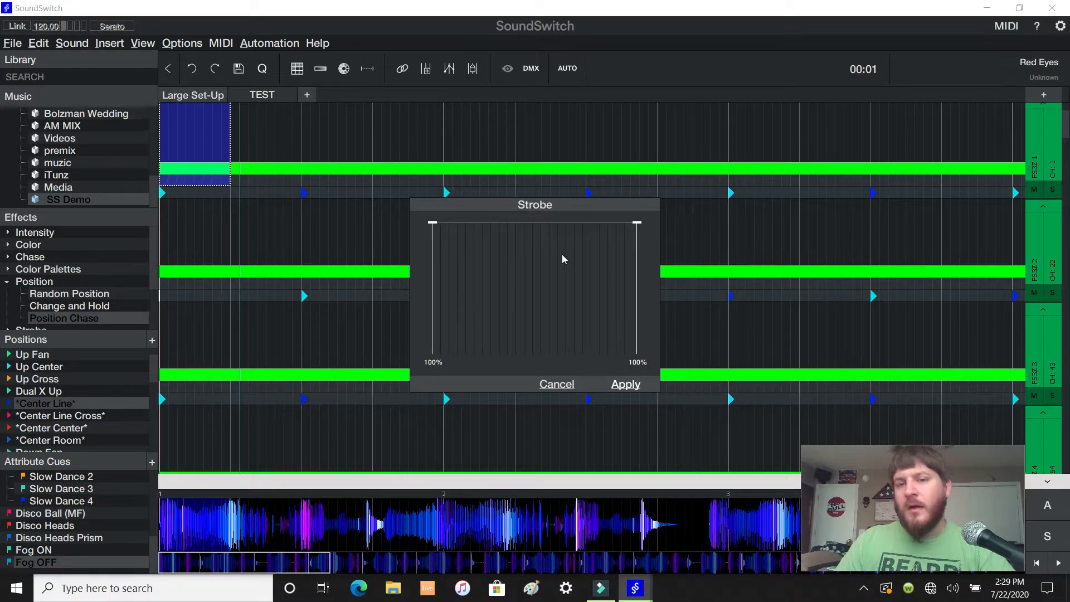
click(577, 222)
drag(578, 223, 577, 229)
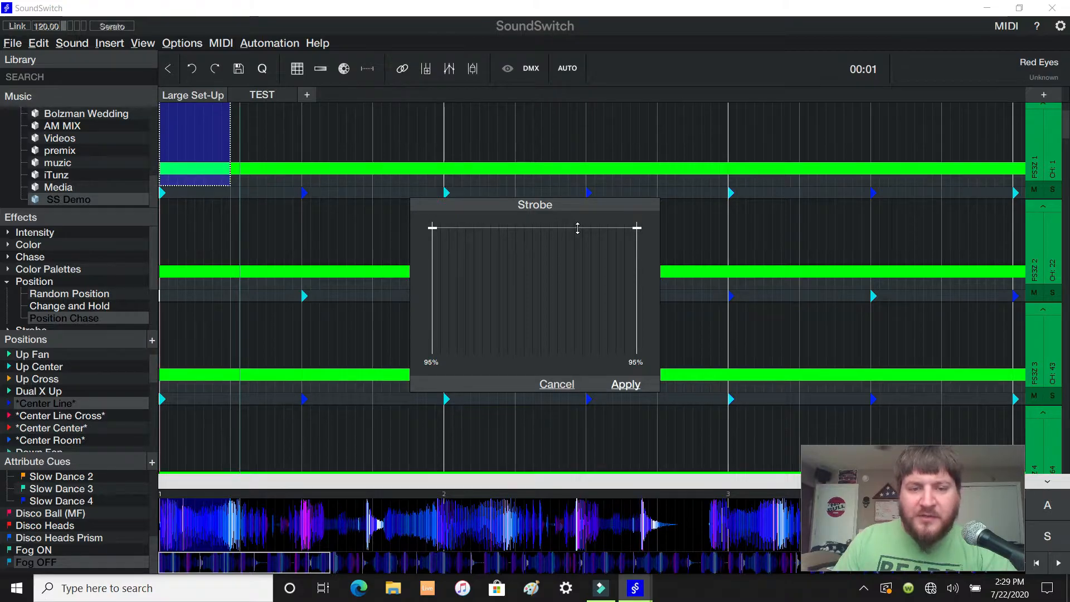
click(624, 384)
click(328, 246)
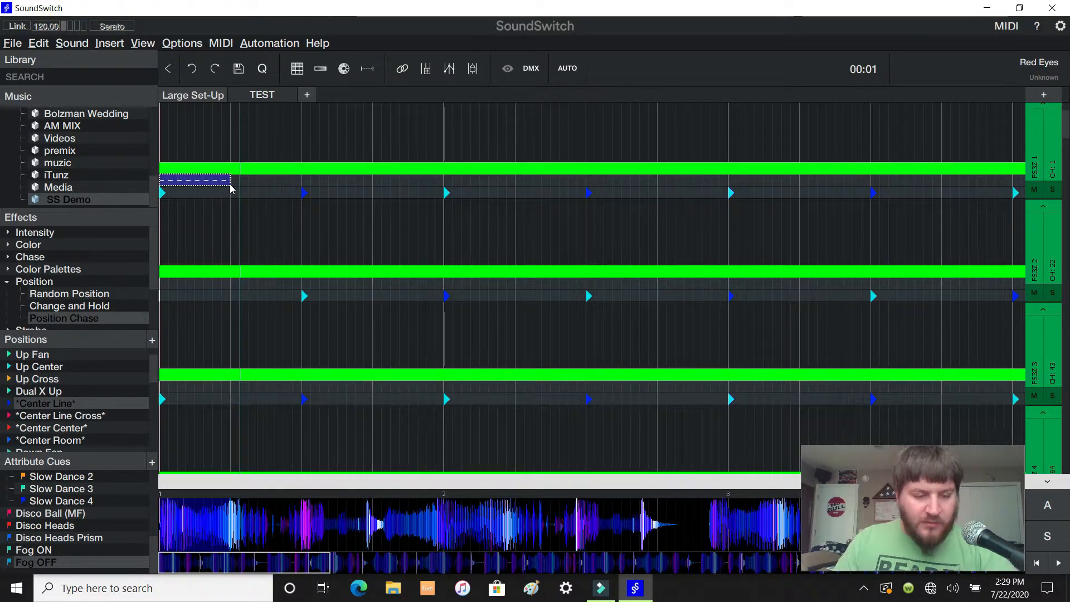
Step: Copy the strobe block across FS3Z 1 to 4, offsetting FS3Z 2 and 4 by a quarter division, and play from song start
click(164, 411)
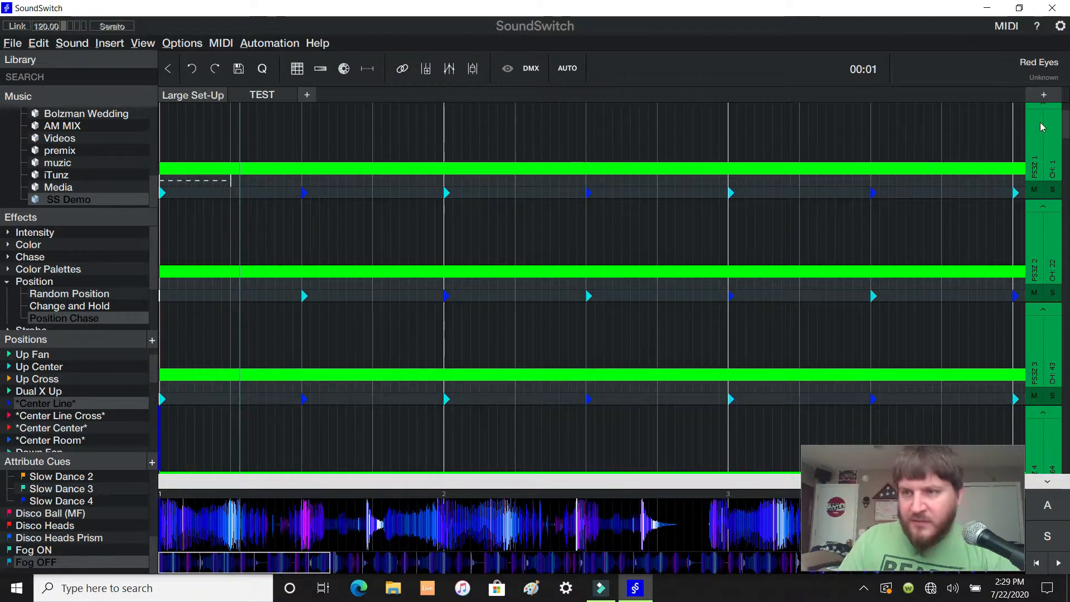
drag(1068, 120, 1067, 158)
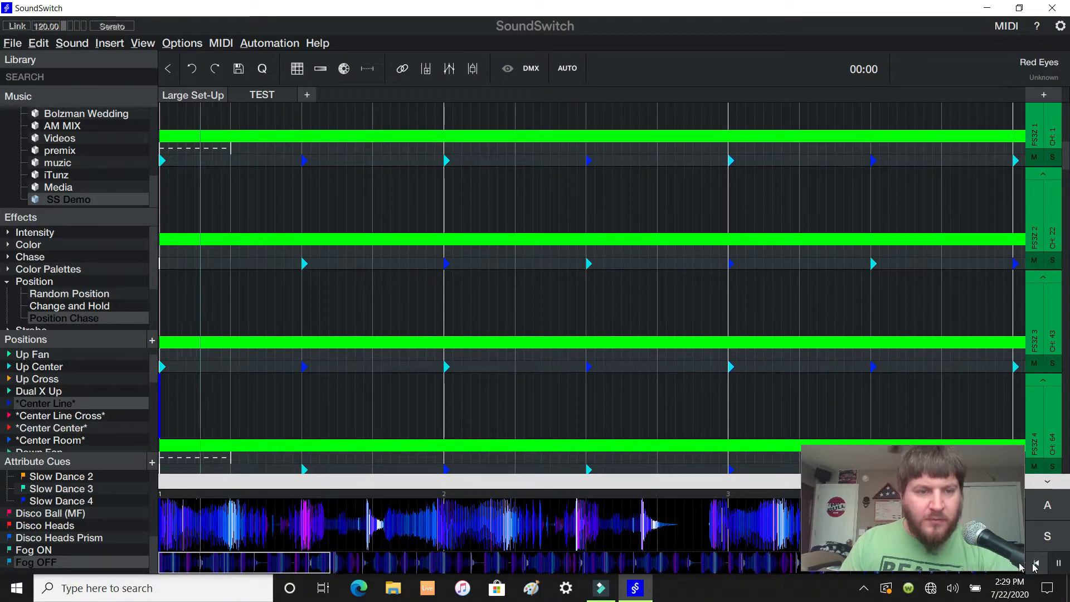
key(space)
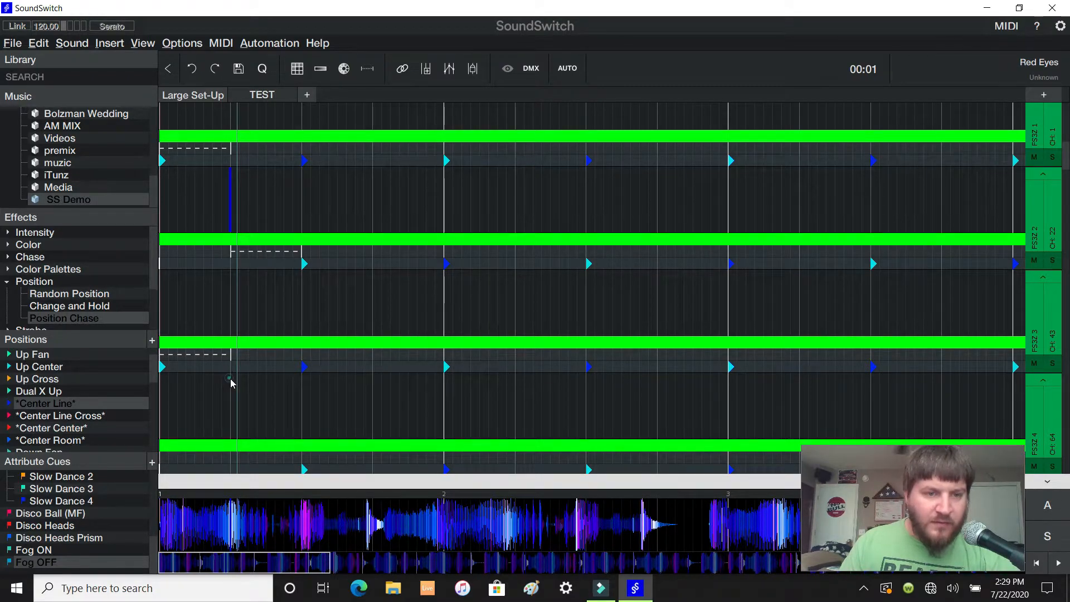
click(1036, 564)
key(space)
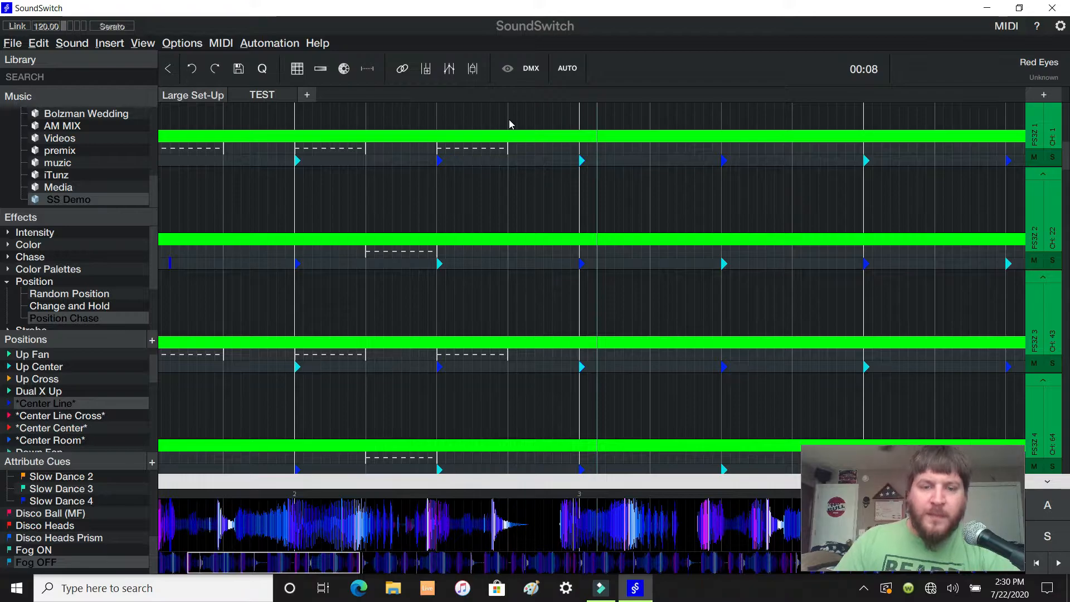
Step: Create an override on all four FS3Z tracks over the quarter division just before division 3 and preview it
drag(509, 119, 580, 432)
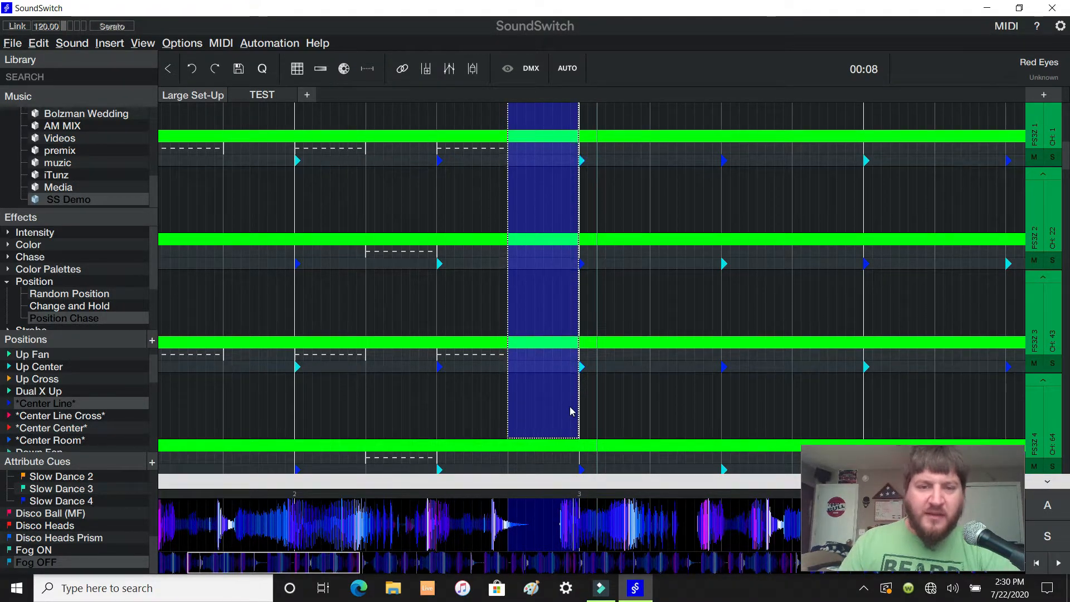
right_click(570, 411)
click(574, 483)
click(472, 310)
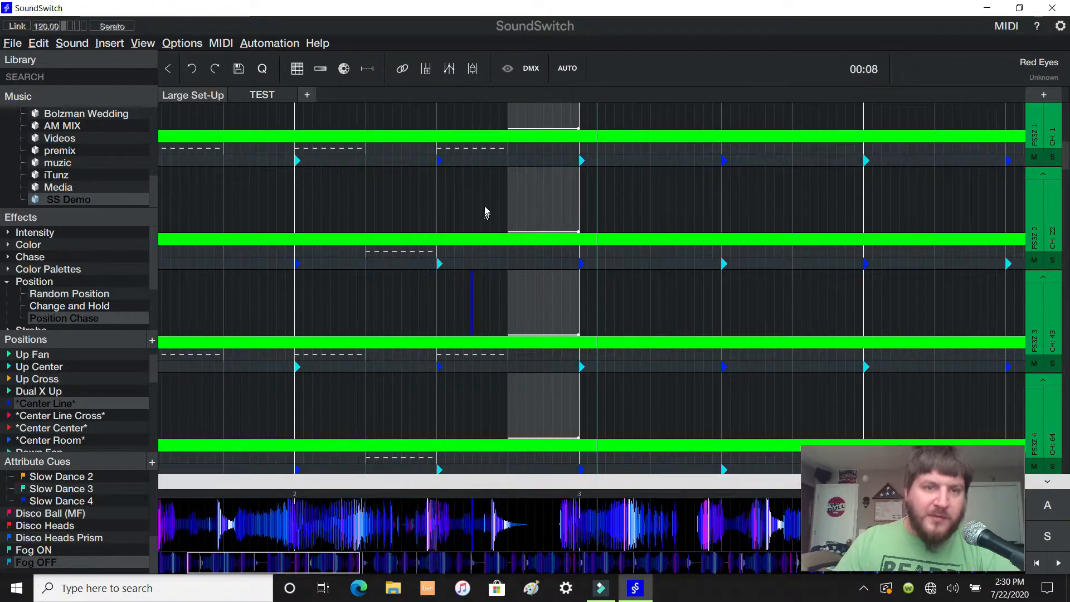
key(space)
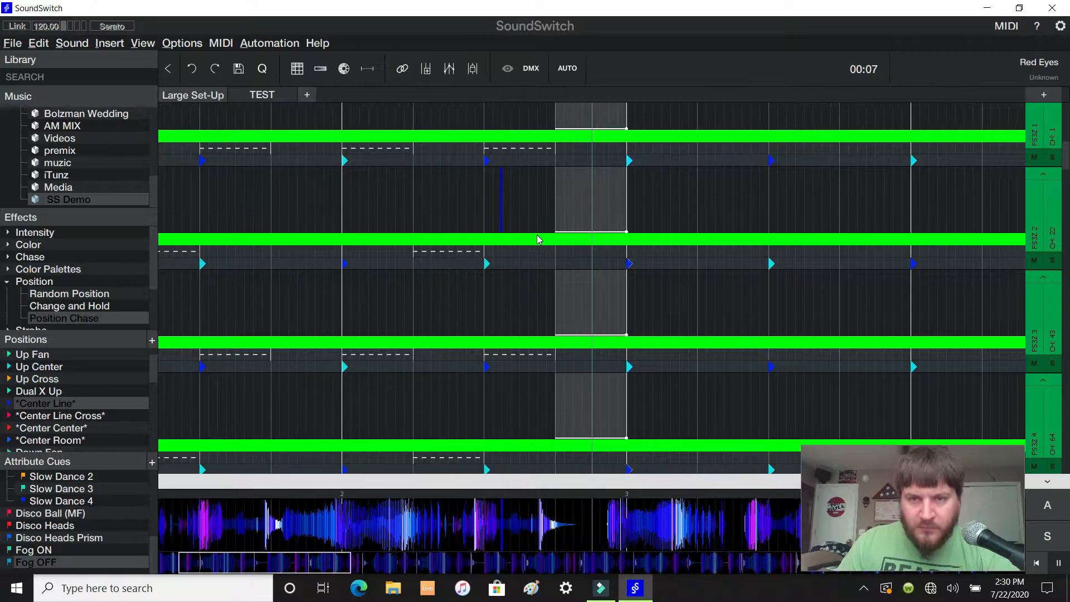
key(space)
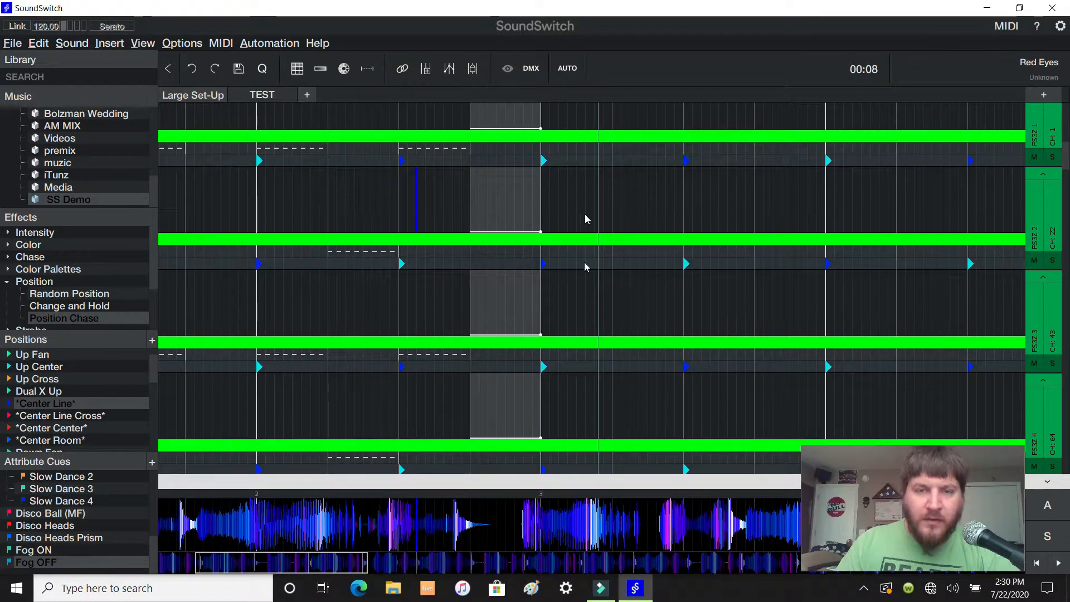
Step: Select the strobe blocks on FS3Z 1 to 4 from song start up to the override and place the cursor at division 3
drag(293, 564, 221, 561)
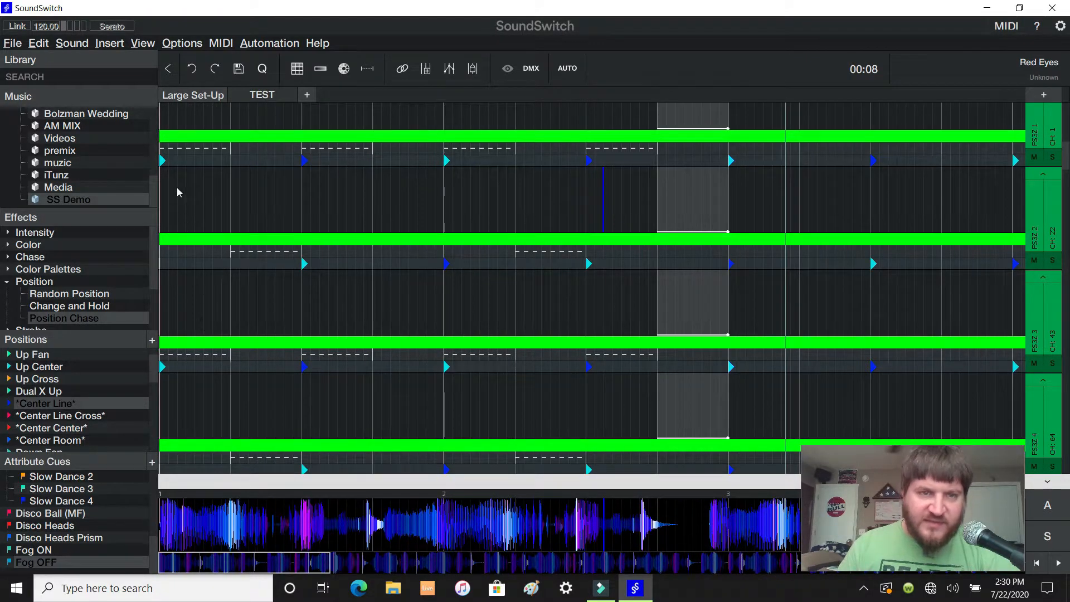
drag(289, 152, 657, 149)
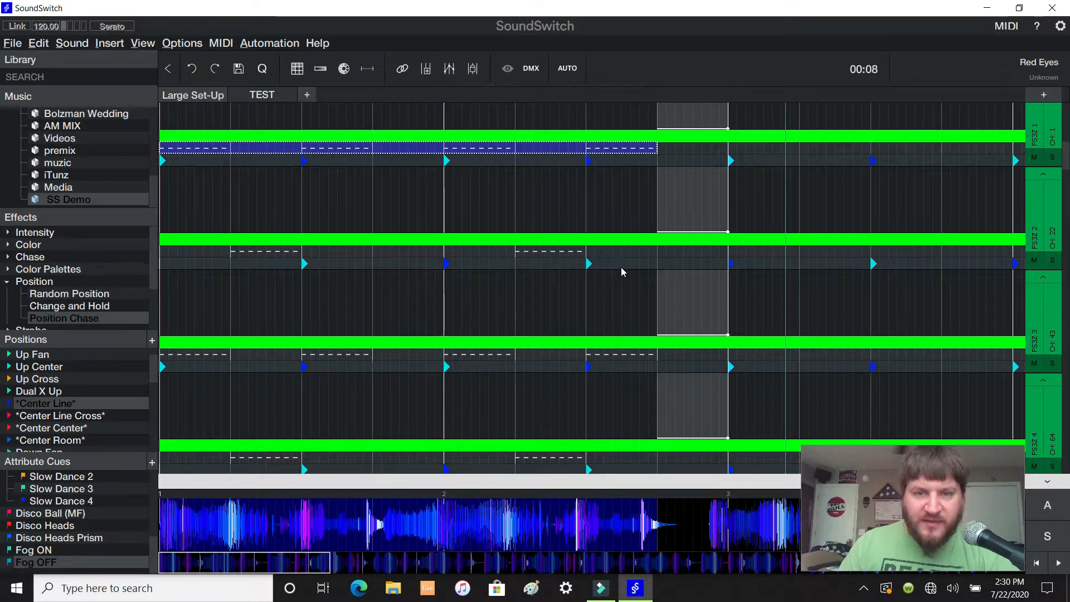
shift+click(647, 253)
shift+click(654, 355)
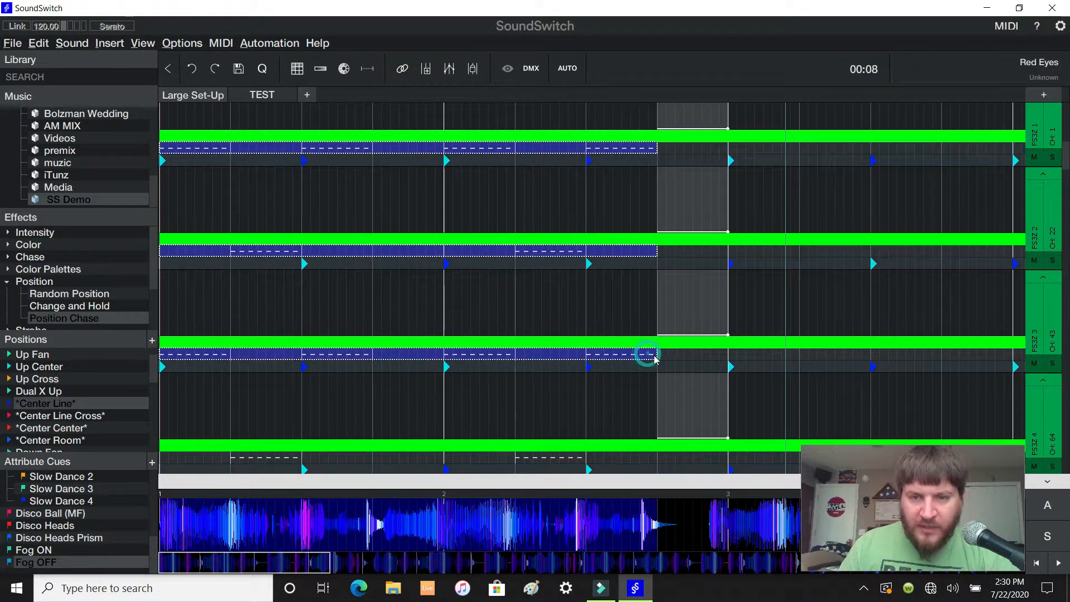
shift+click(656, 466)
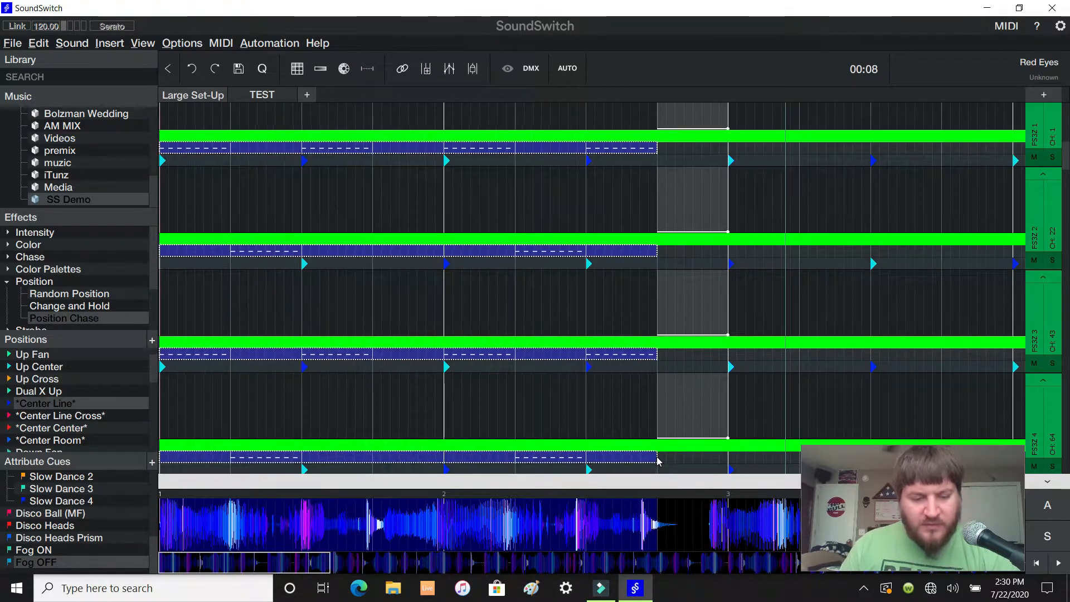
click(727, 122)
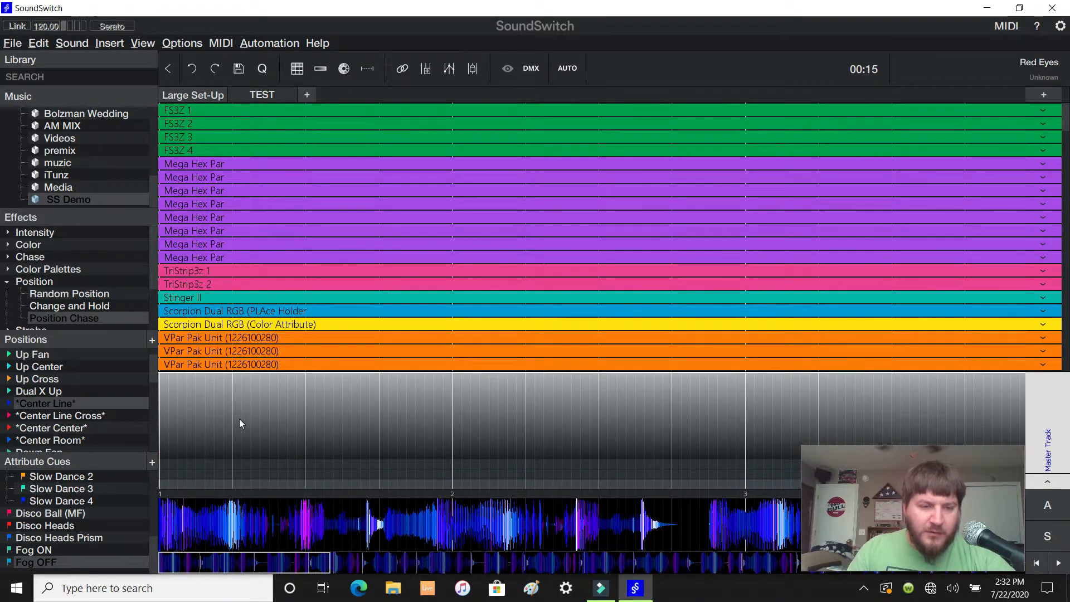
Step: Add a red-to-blue color transition to the Master Track across division 1
drag(251, 562, 182, 555)
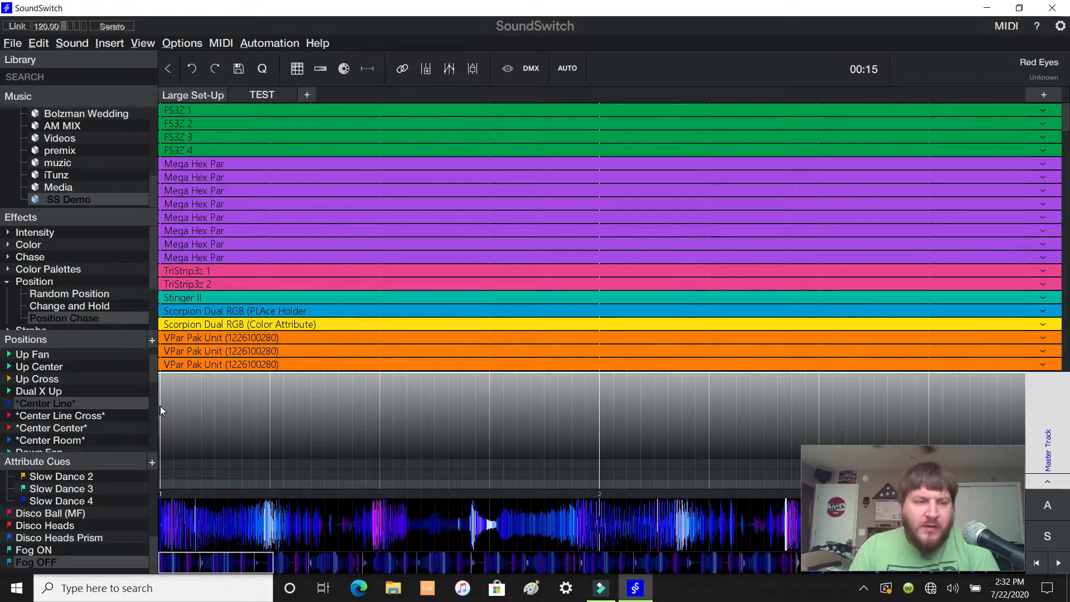
drag(162, 411, 489, 435)
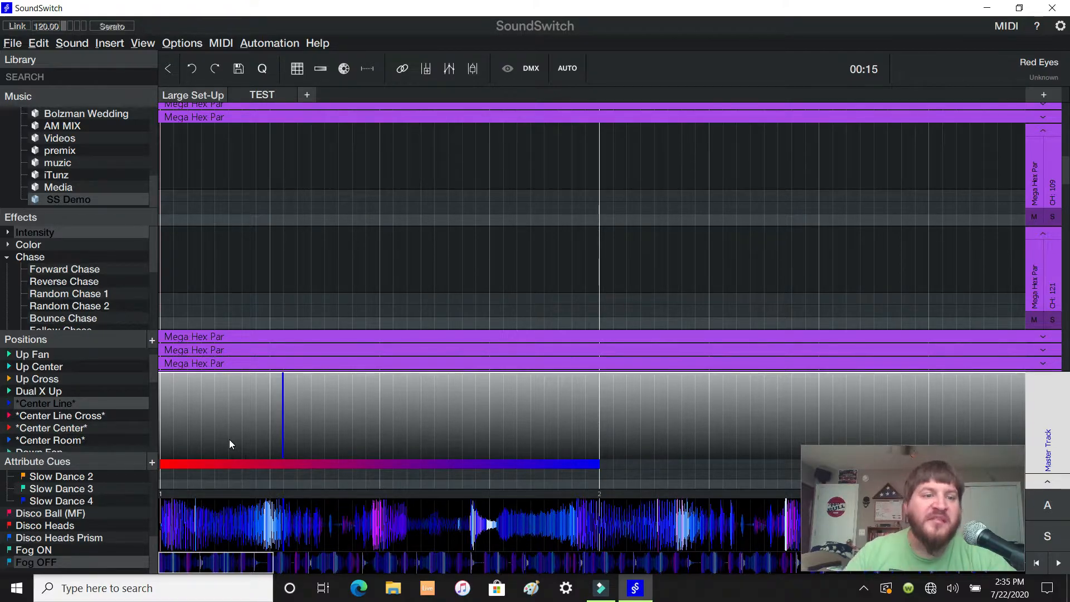
Step: Apply a red-to-blue color transition to the Mega Hex Par tracks on CH: 109 and CH: 121 across division 1
drag(166, 180, 603, 293)
right_click(569, 268)
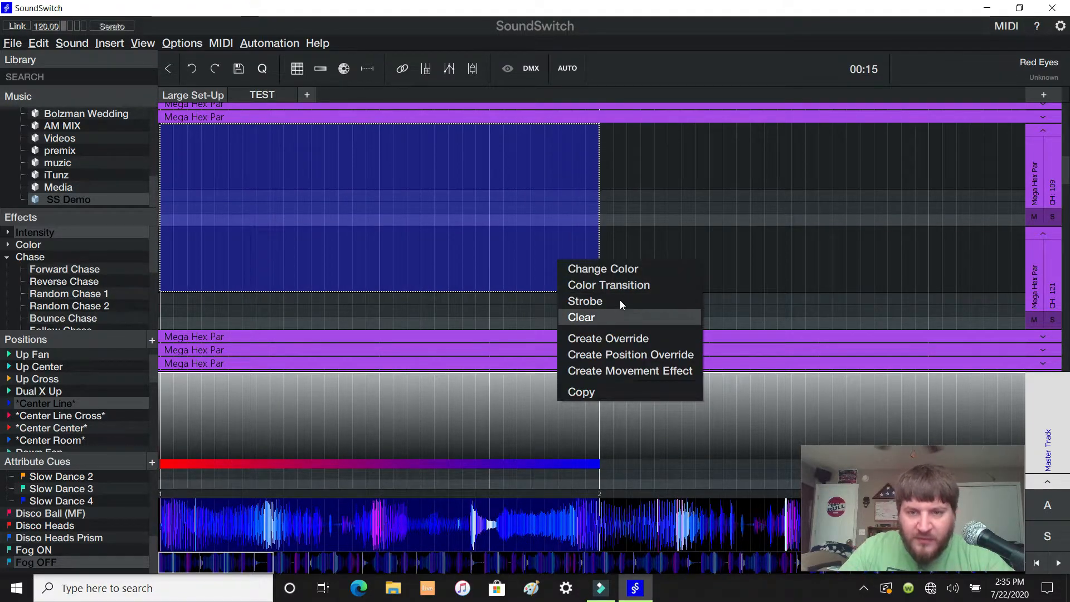
click(617, 284)
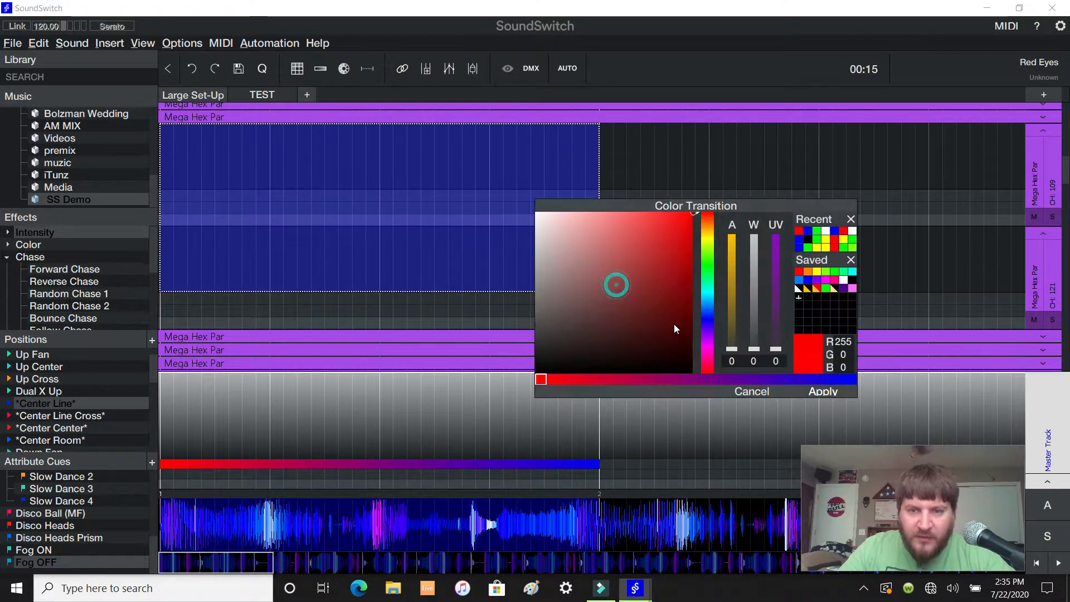
click(811, 389)
click(260, 182)
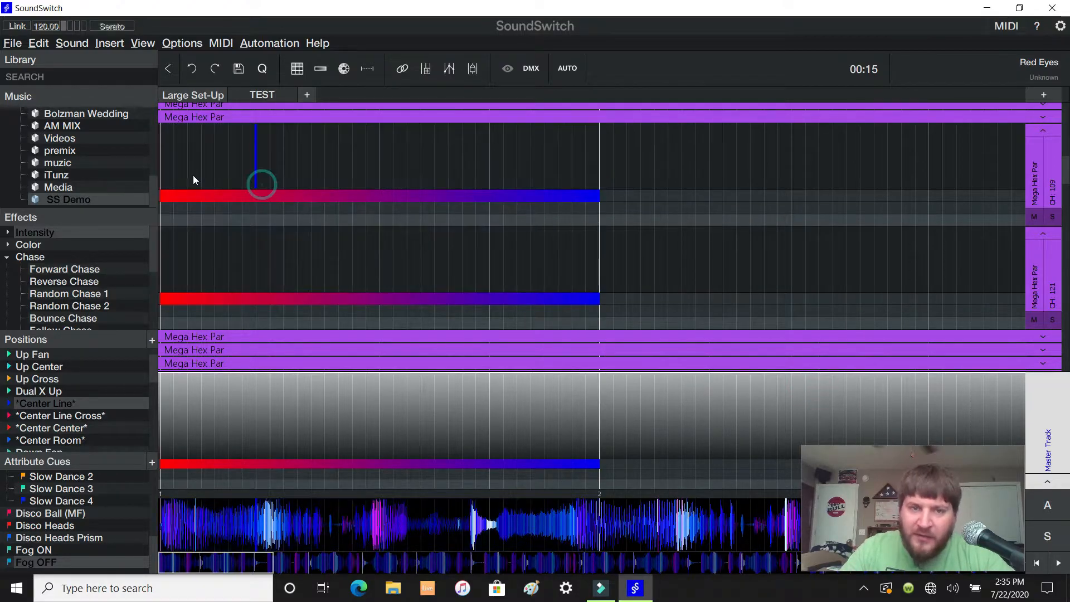
Step: Apply the Forward Chase effect to the CH: 109 and CH: 121 Mega Hex Par tracks across division 1
drag(175, 160, 394, 233)
click(261, 195)
drag(164, 164, 596, 304)
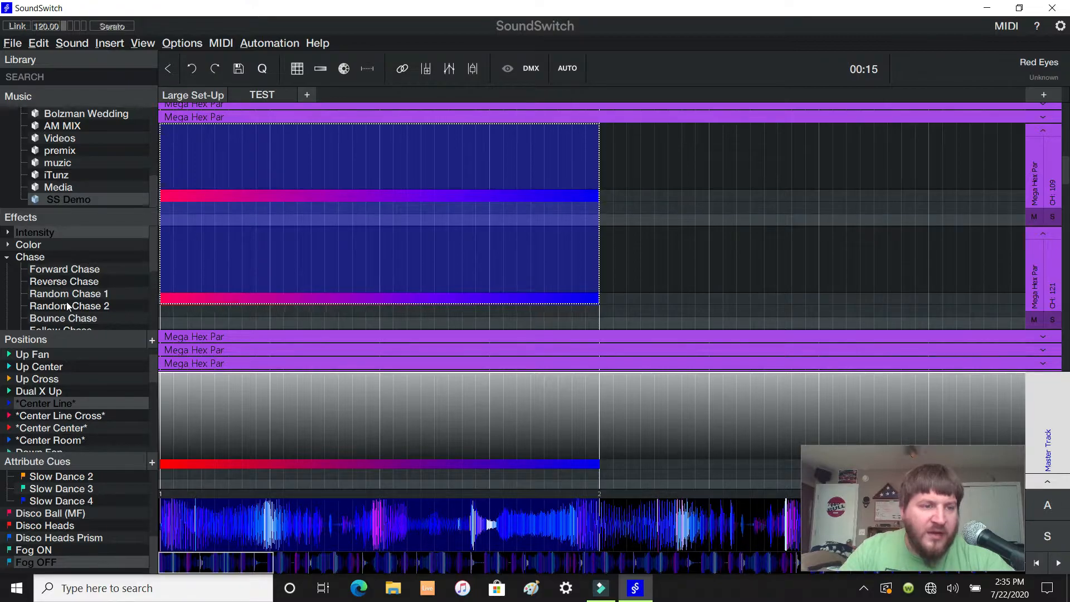
scroll(69, 308, down, 1)
scroll(53, 272, up, 1)
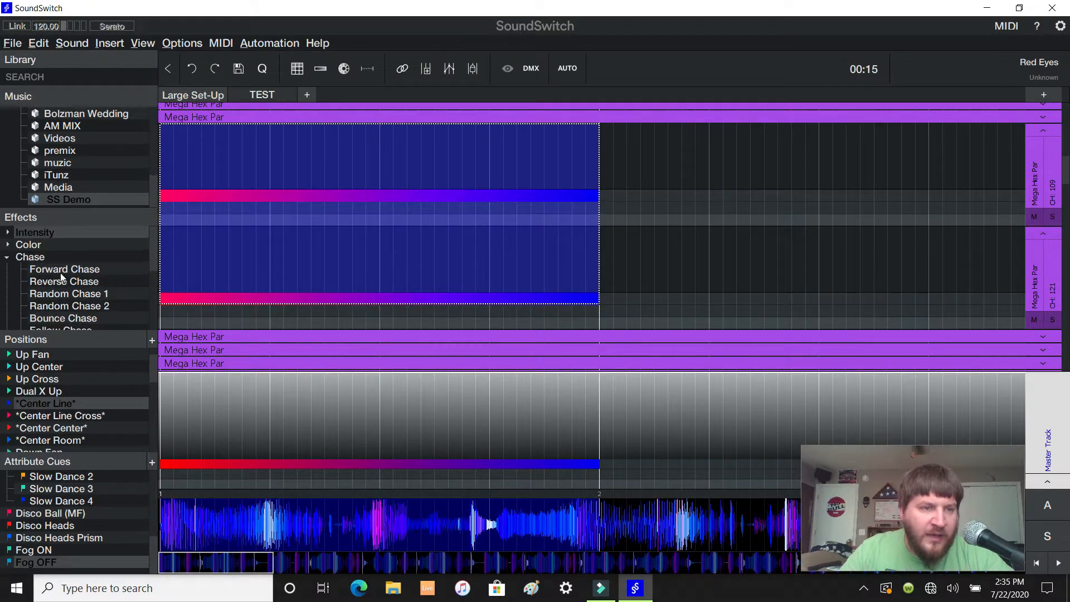
click(106, 268)
drag(281, 247, 285, 247)
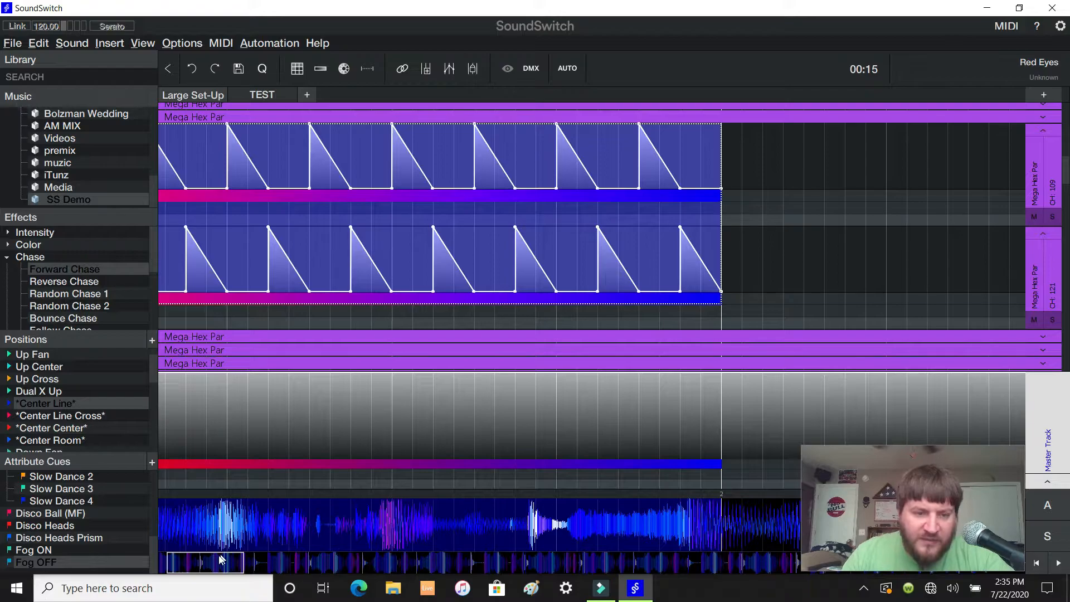
drag(222, 560, 119, 537)
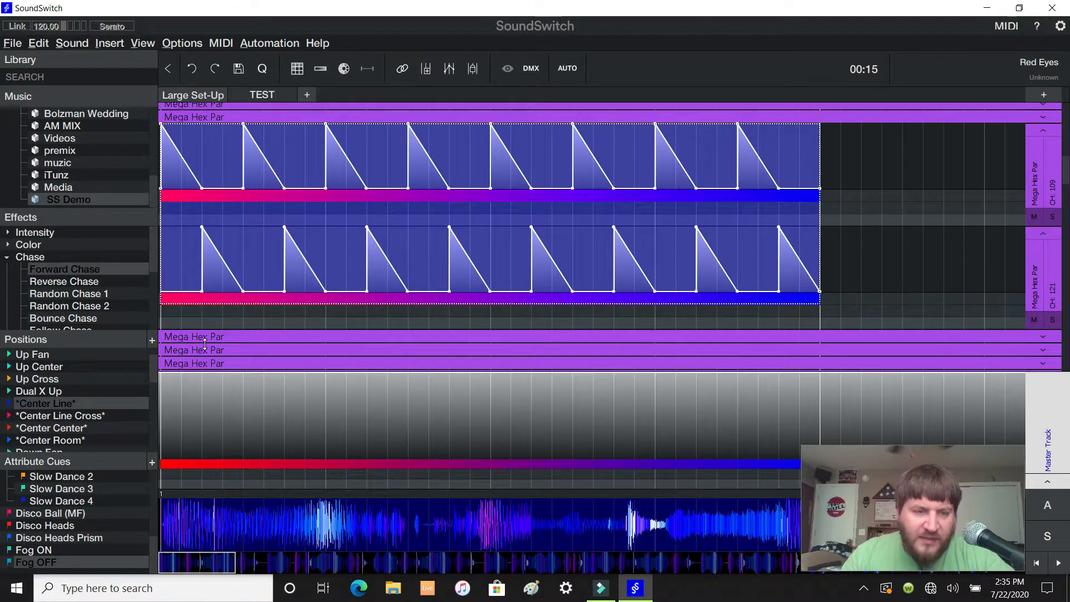
click(175, 266)
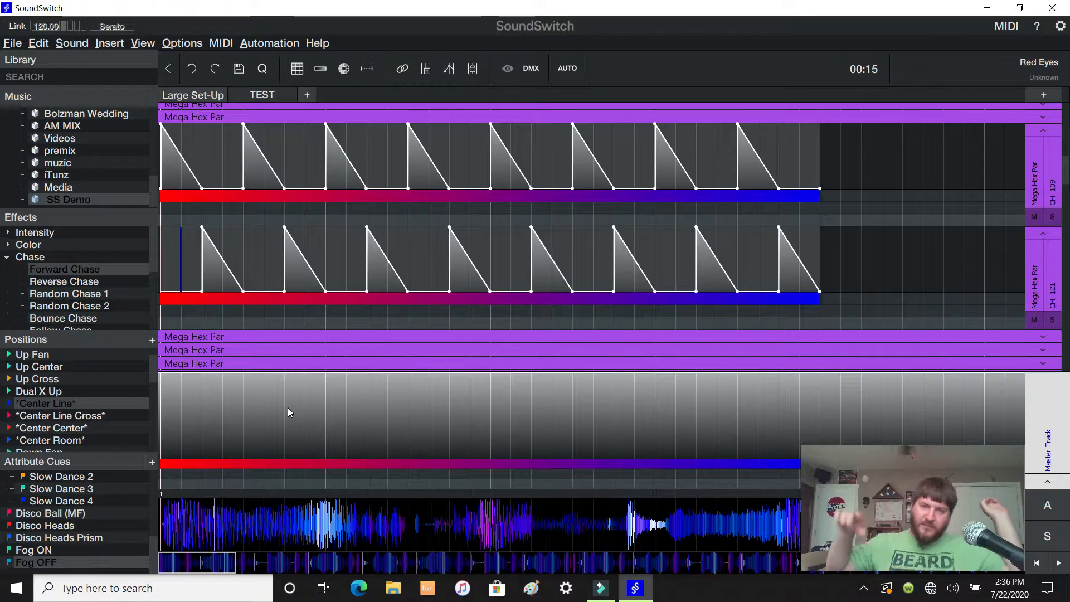
drag(261, 262, 241, 181)
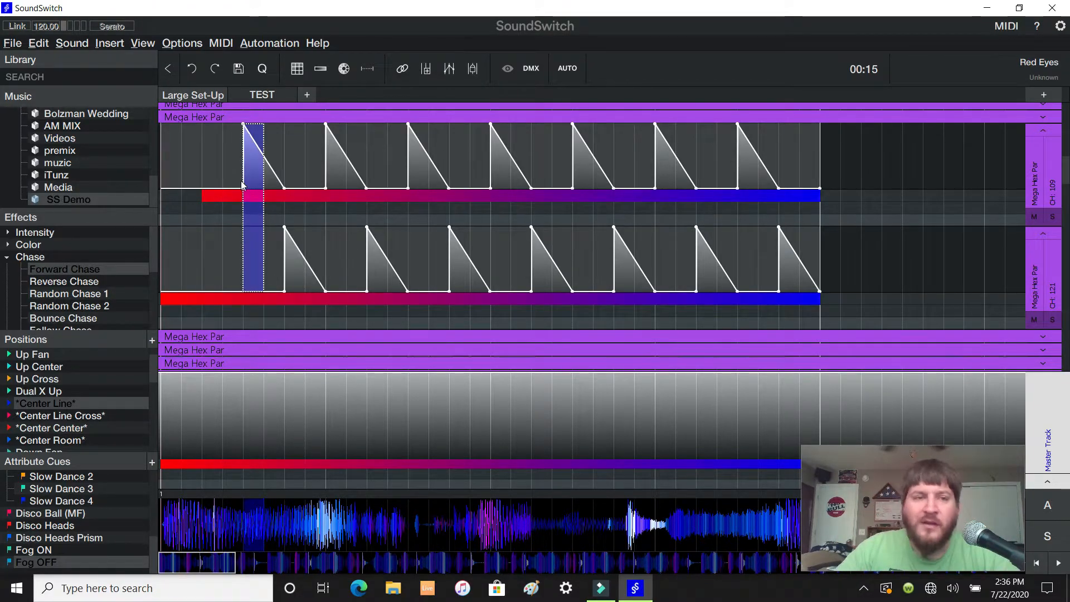
click(246, 193)
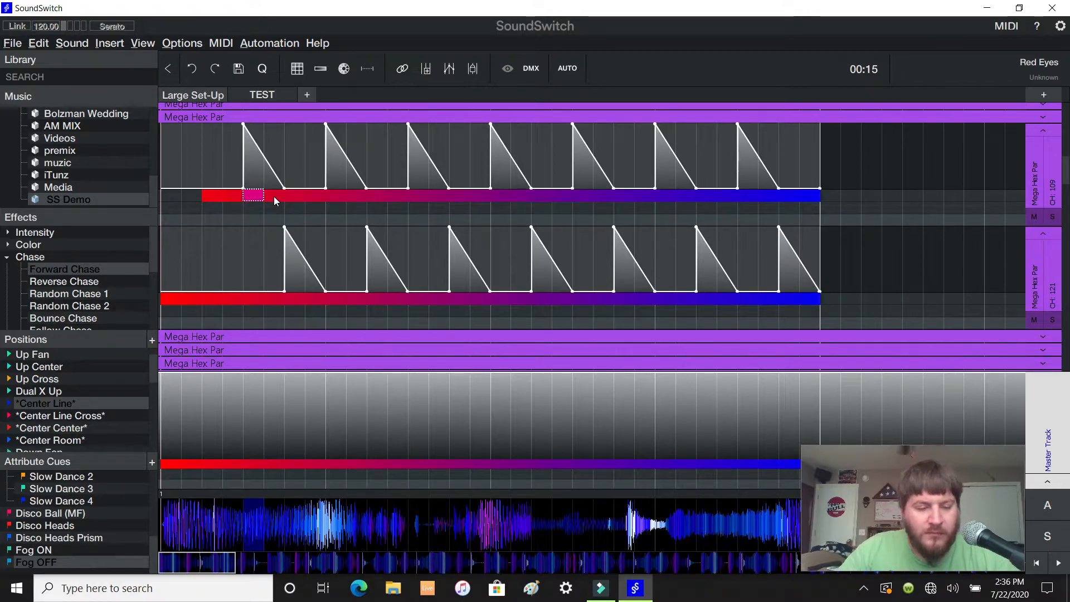
key(ctrl+z)
key(ctrl+z)
Step: Clear the color in the zero-intensity gaps between chase pulses on the CH: 109 Mega Hex Par track
click(208, 194)
drag(220, 193, 234, 191)
right_click(235, 192)
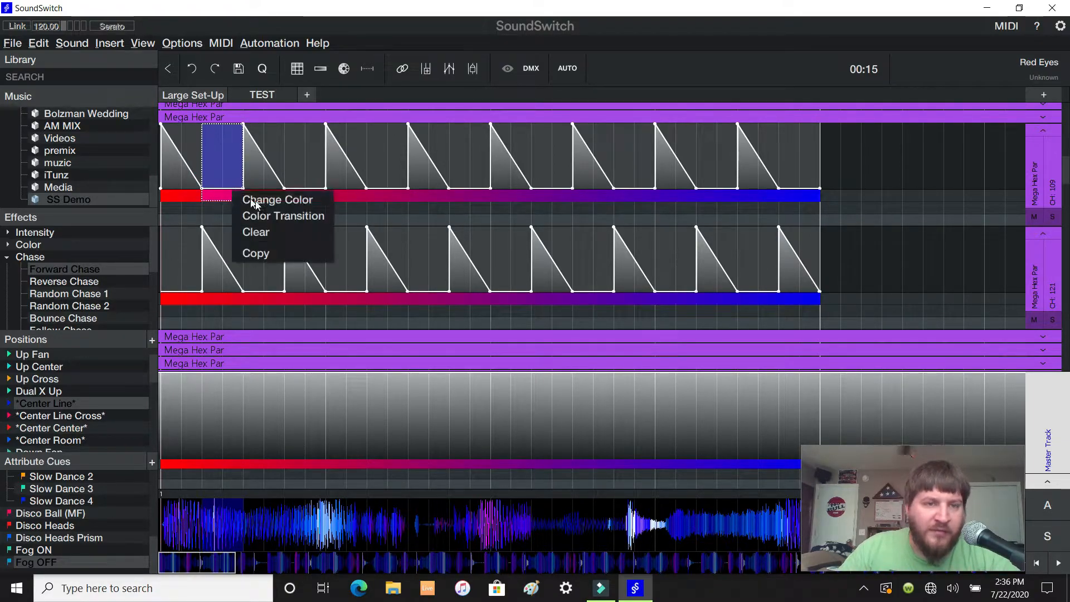
click(258, 232)
click(319, 195)
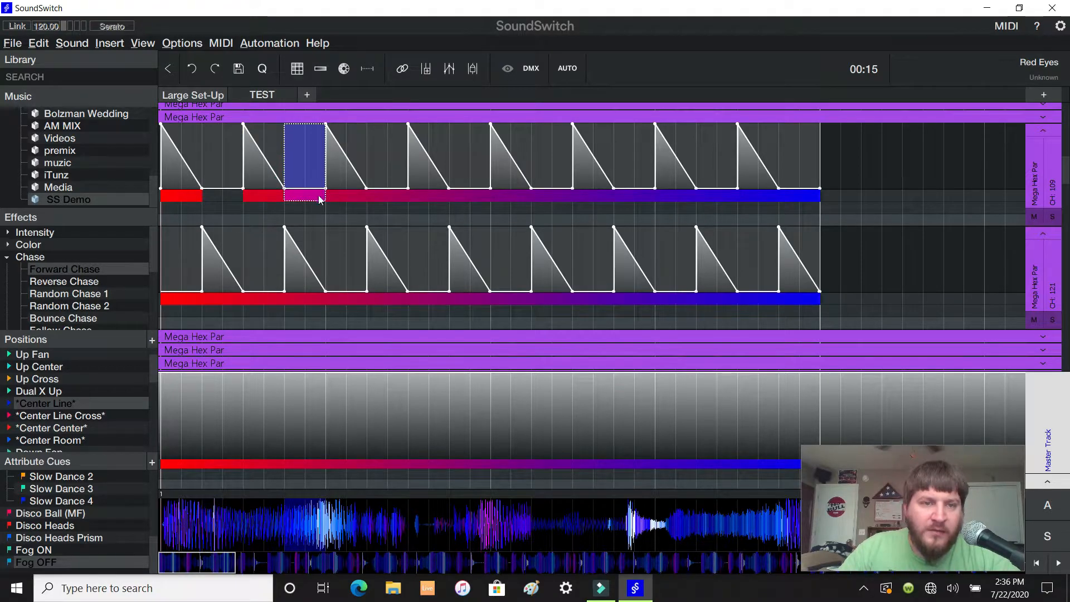
right_click(320, 199)
click(344, 239)
drag(538, 199, 569, 200)
right_click(569, 200)
click(592, 240)
Step: Clear the color in the zero-intensity gaps on the CH: 121 Mega Hex Par track, including the one at song start
drag(690, 300, 664, 301)
right_click(664, 301)
click(688, 340)
drag(198, 298, 167, 299)
right_click(167, 299)
click(191, 340)
click(859, 250)
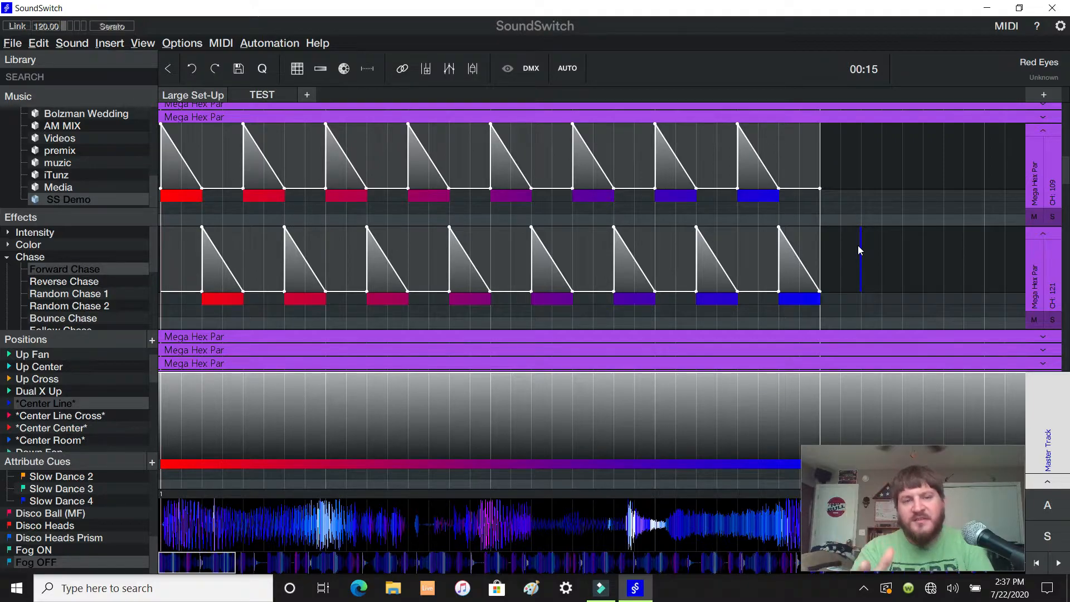
Step: Clear the chase intensity from the CH: 109 and CH: 121 Mega Hex Par tracks across division 1, keeping their color blocks
right_click(627, 149)
click(669, 157)
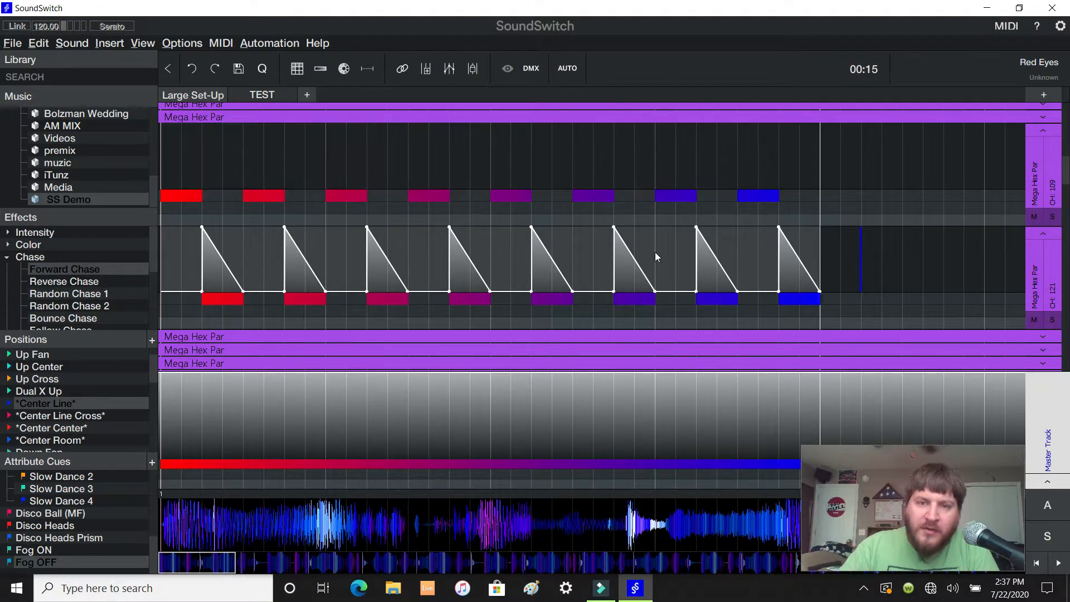
right_click(655, 246)
click(674, 262)
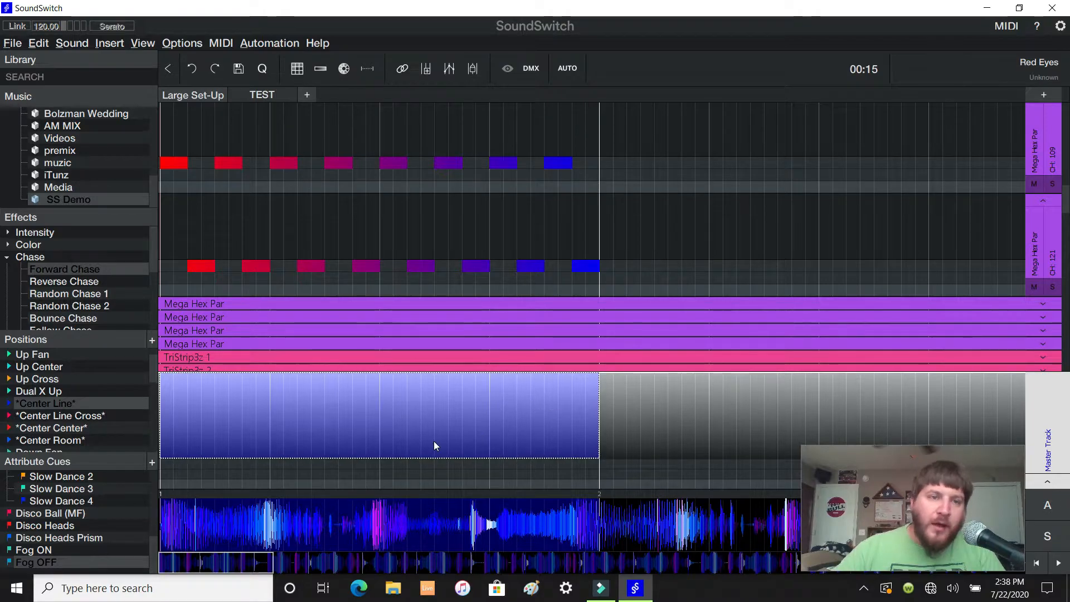
Step: Try coloring the first gap on the CH: 109 Mega Hex Par track with white 255 and red, green and blue at 0
click(193, 151)
right_click(212, 144)
click(231, 149)
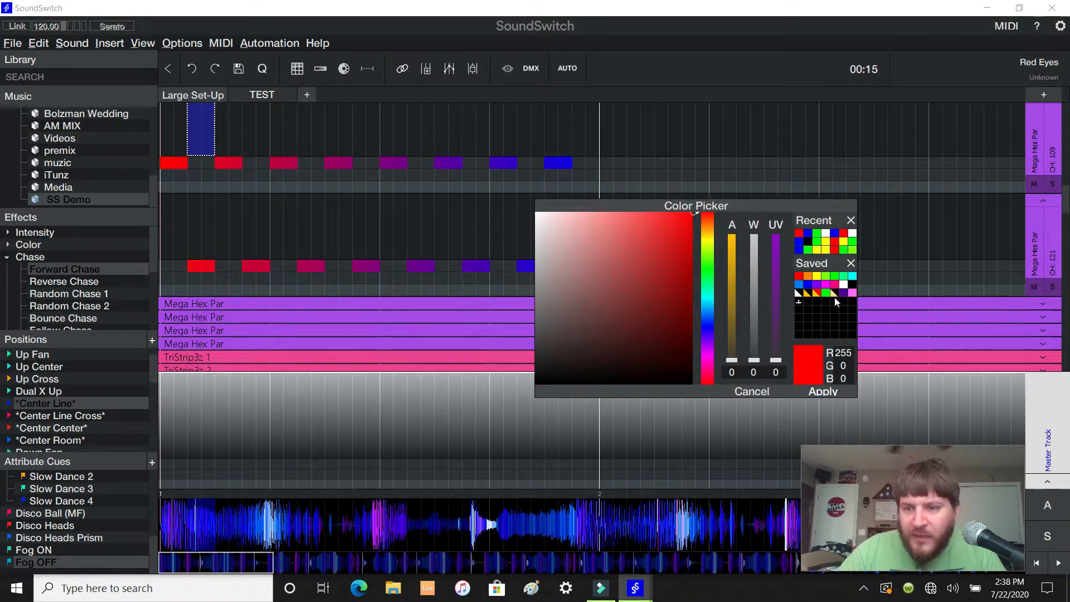
click(753, 237)
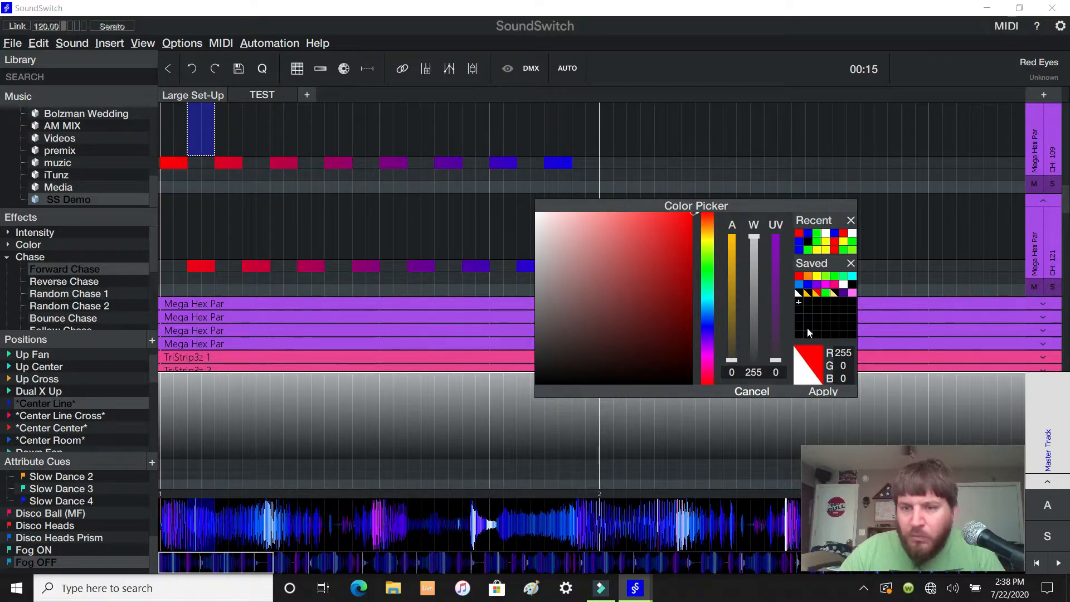
double_click(841, 353)
text(0)
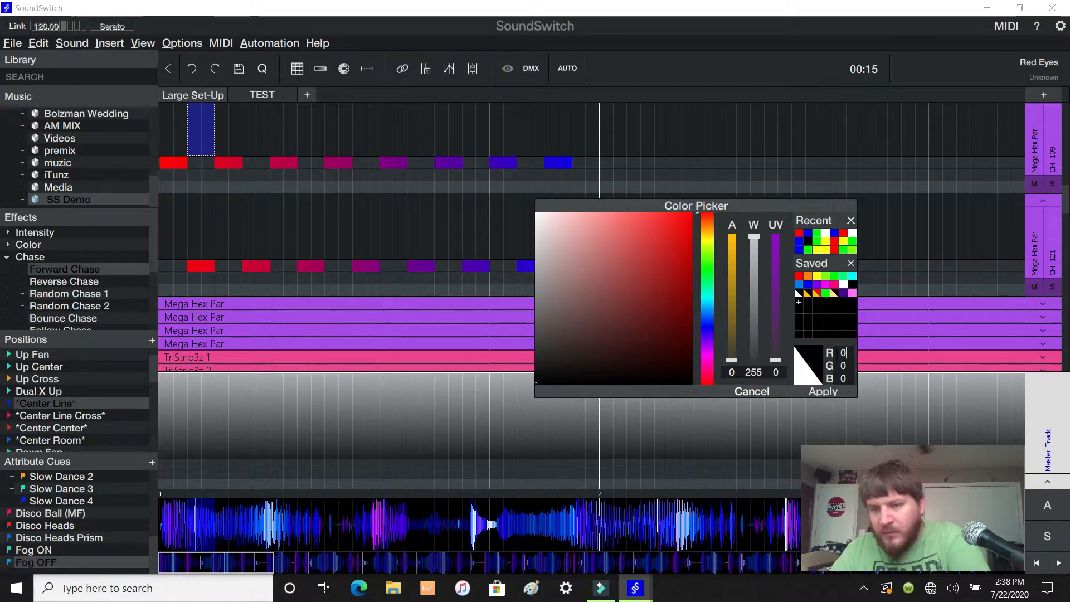
click(830, 390)
click(392, 233)
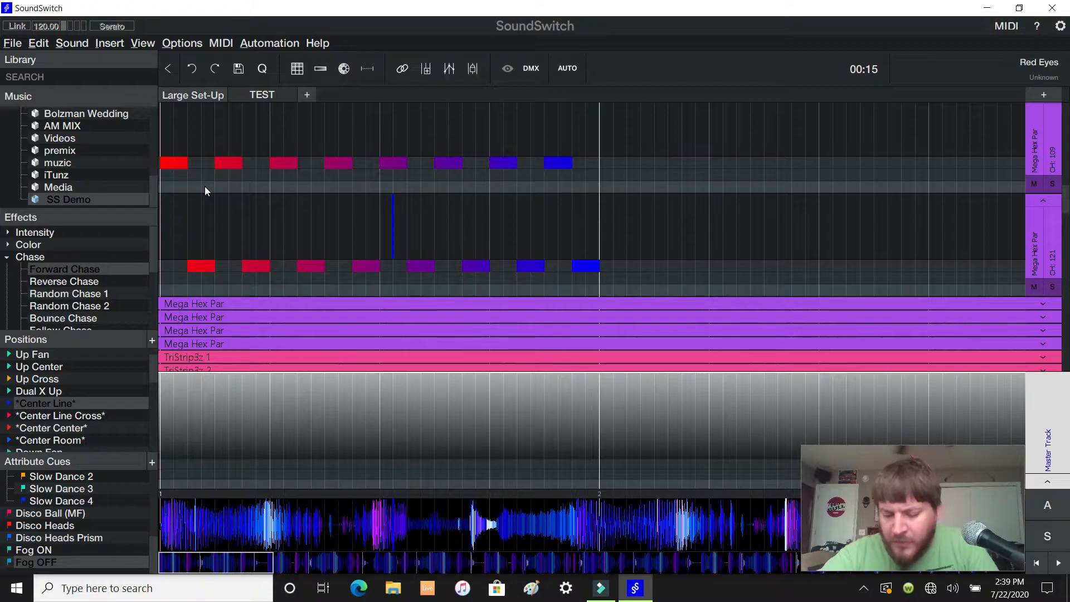
Step: Apply a green-to-orange color transition to the Master Track across division 1
drag(165, 415, 590, 415)
right_click(590, 415)
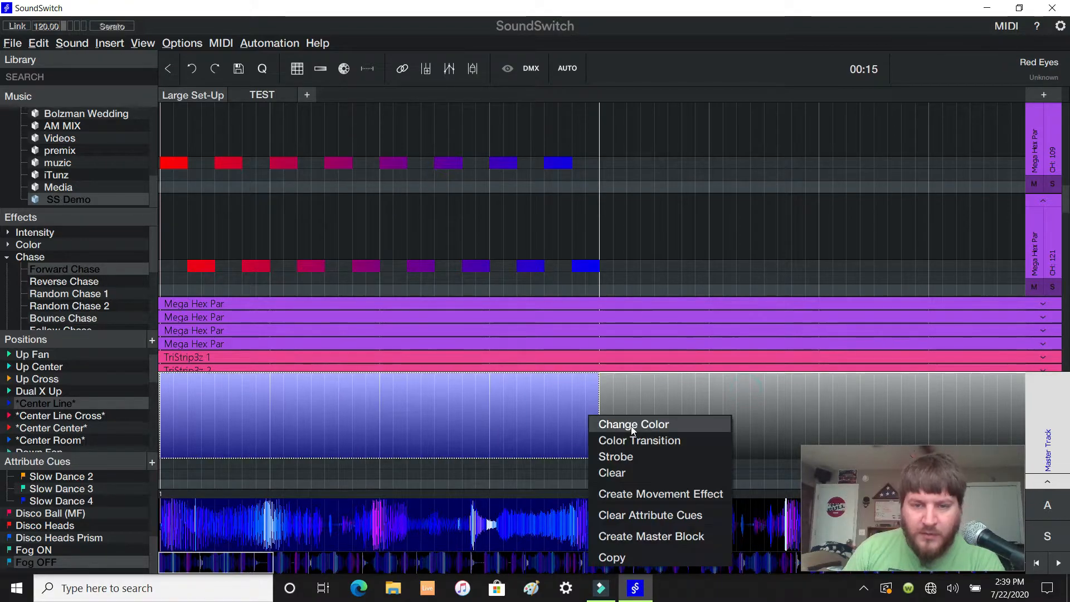
click(645, 438)
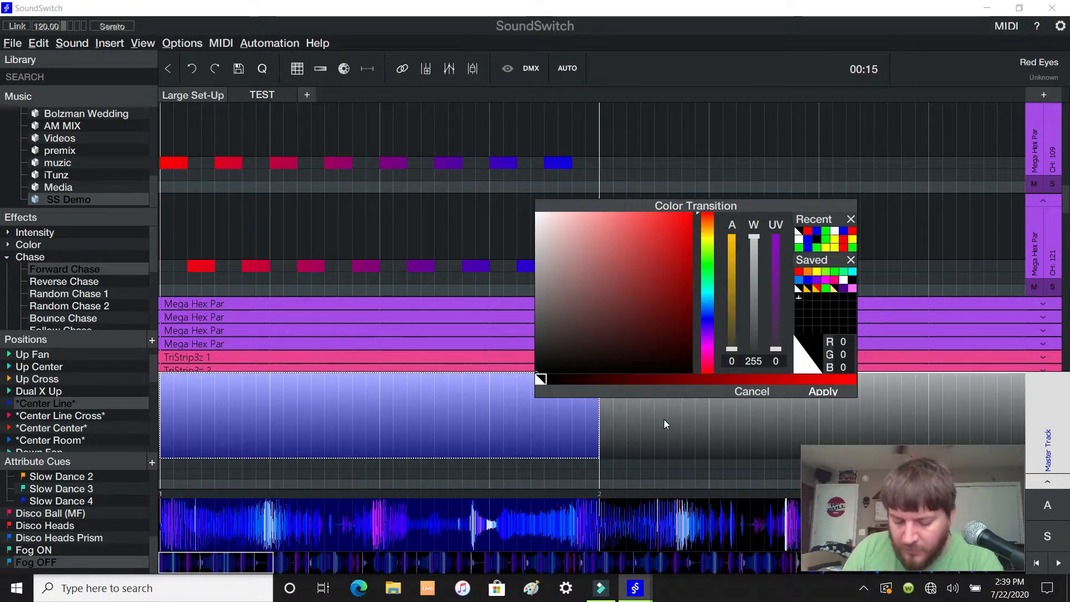
click(826, 231)
click(843, 379)
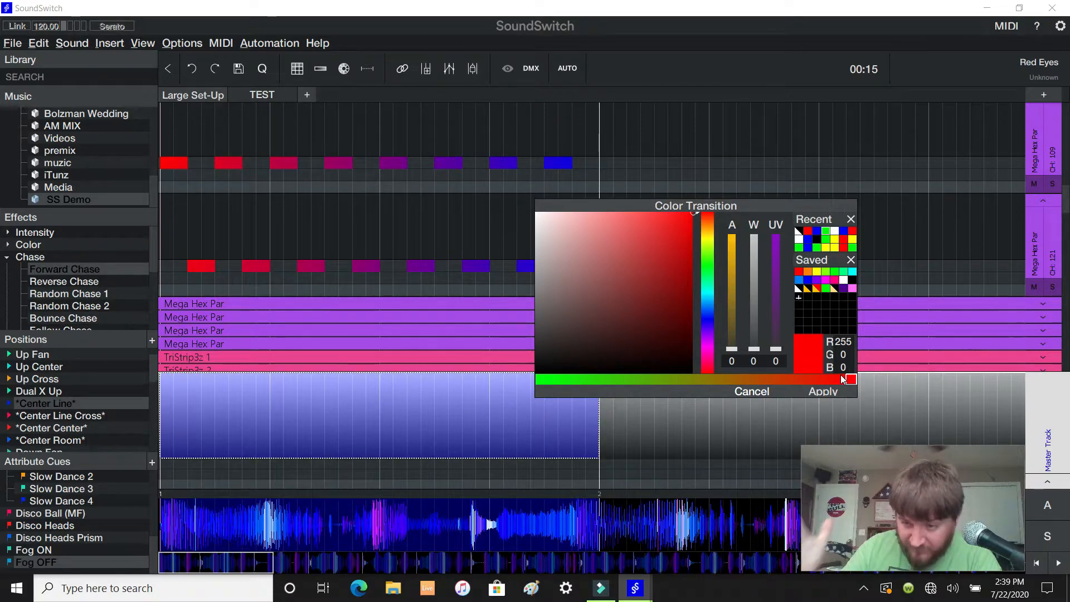
click(826, 249)
click(824, 391)
click(721, 419)
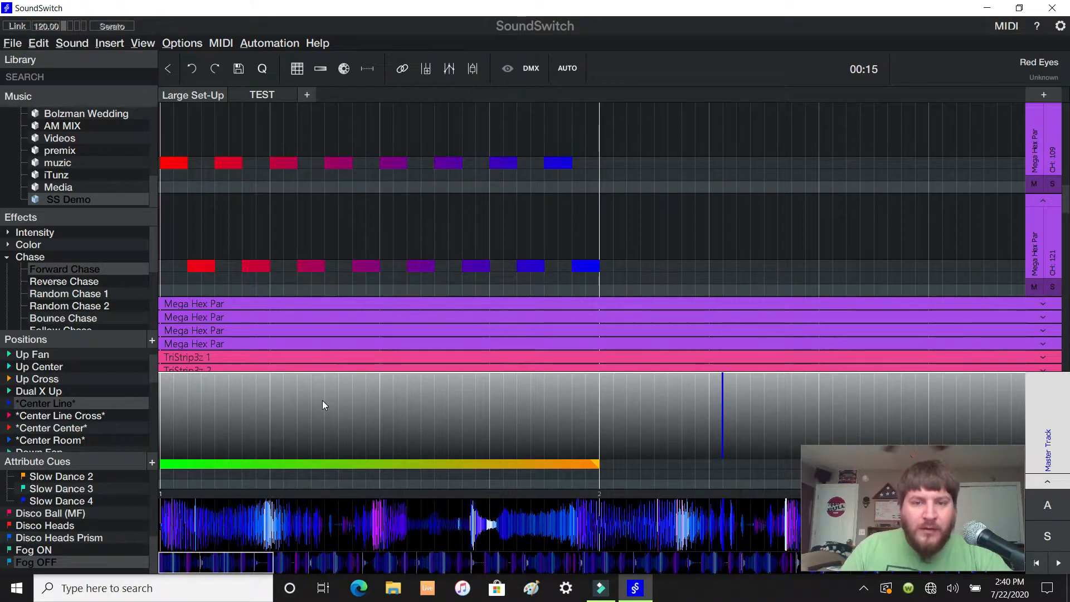
Step: Copy the opening green portions of the Master Track transition into the first color gaps on CH: 121 and CH: 109
scroll(322, 401, up, 5)
drag(186, 463, 254, 465)
right_click(251, 467)
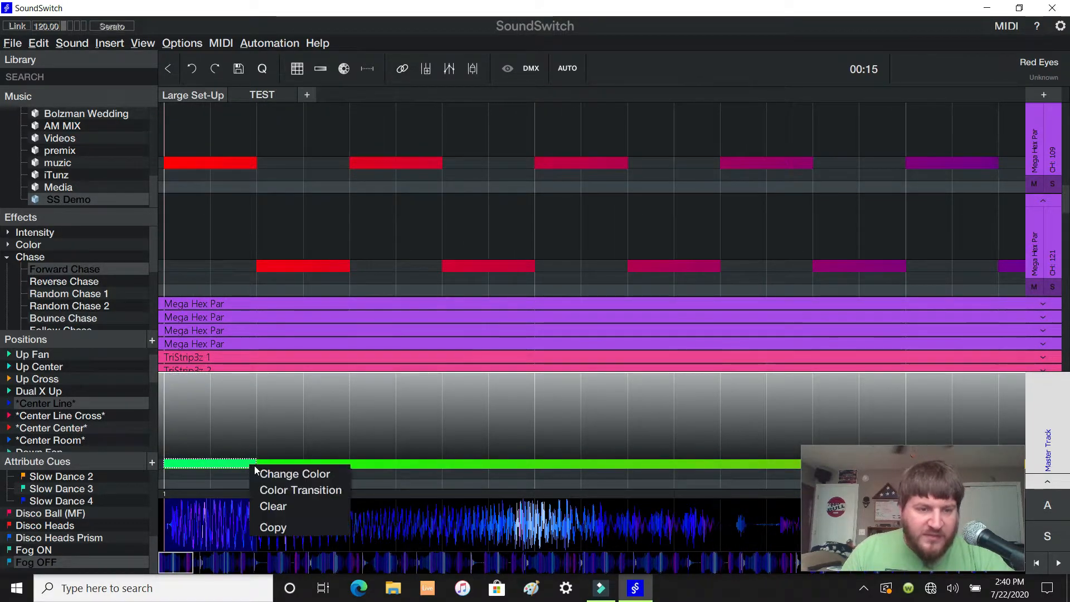
click(278, 490)
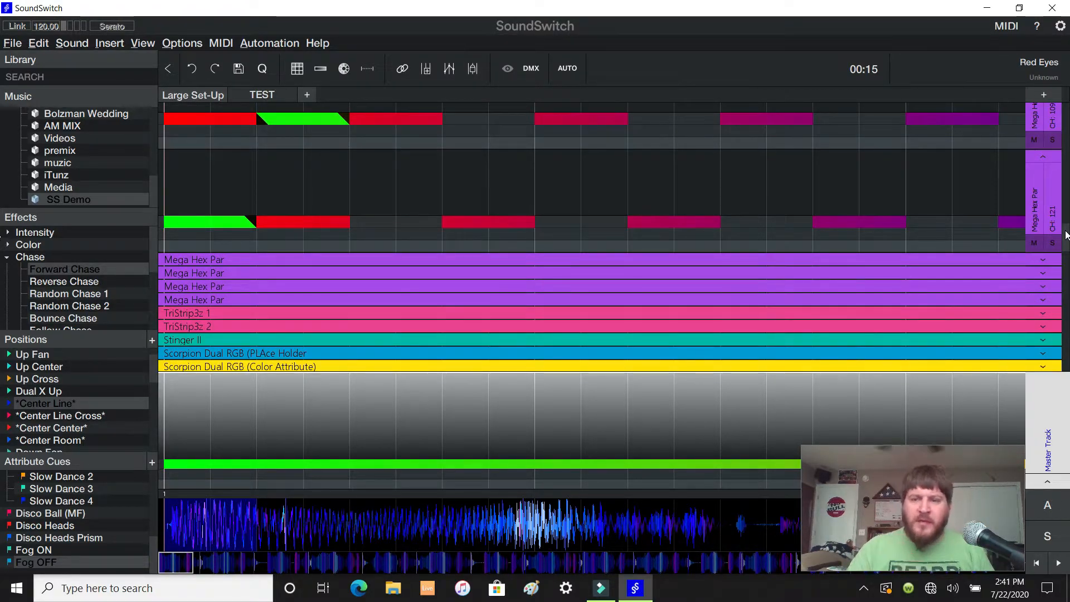
Step: Fill the remaining division 1 color gaps on CH: 109 and CH: 121 with the matching portions of the Master Track transition
drag(168, 426, 437, 464)
key(ctrl+c)
click(357, 222)
key(ctrl+v)
drag(632, 464, 721, 470)
click(636, 171)
key(ctrl+v)
scroll(637, 179, right, 4)
key(ctrl+v)
key(ctrl+v)
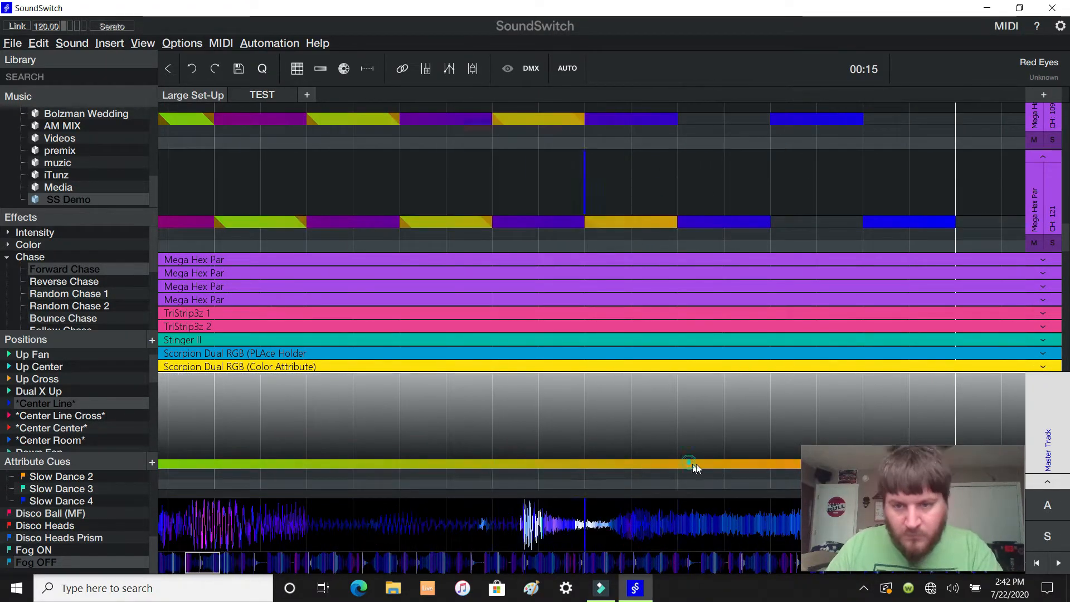
click(554, 183)
key(ctrl+v)
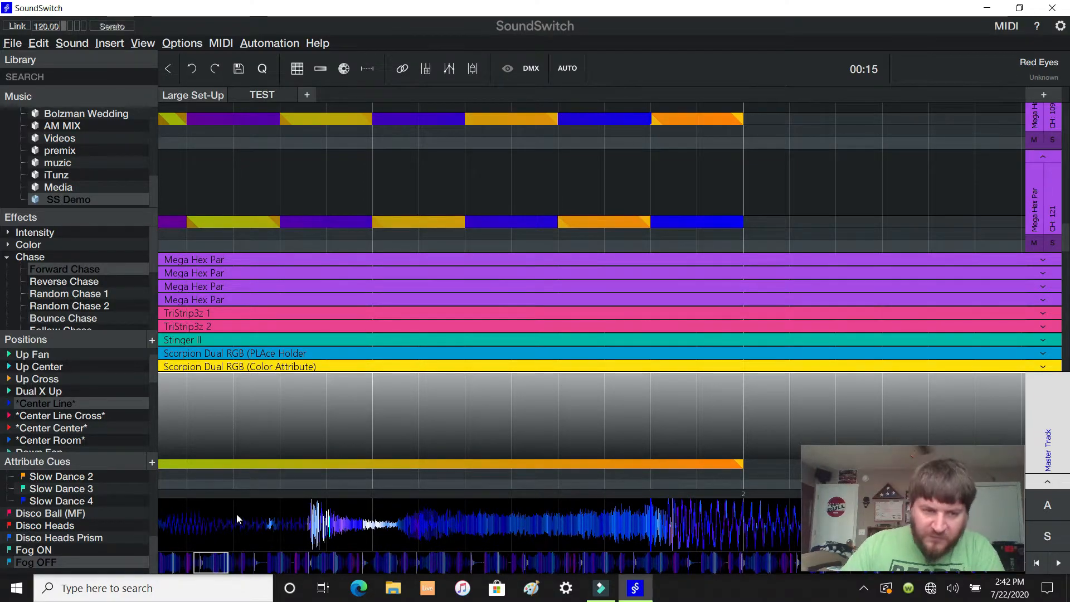
Step: Copy the division 1 color pattern of the CH: 109 and CH: 121 Mega Hex Par tracks into divisions 2 and 3
drag(213, 564, 181, 564)
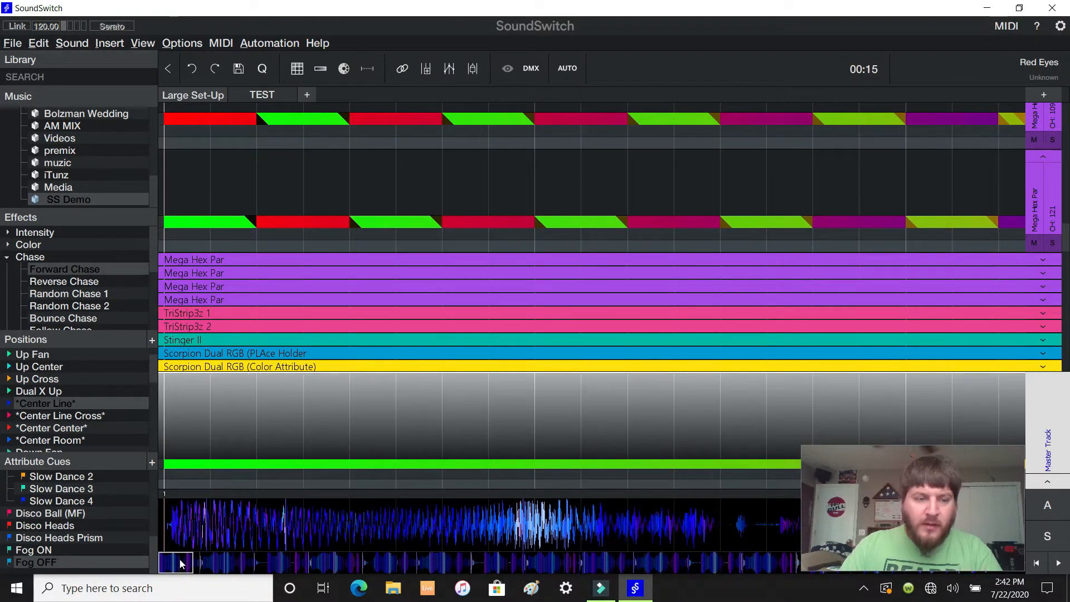
scroll(287, 409, down, 3)
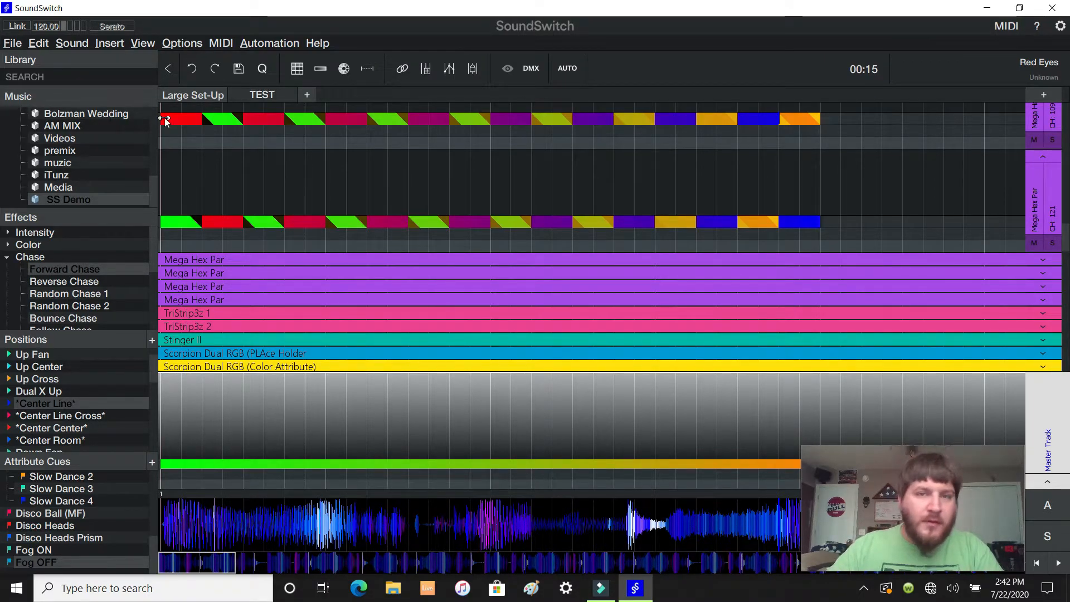
drag(171, 120, 812, 224)
click(799, 183)
scroll(444, 189, right, 5)
click(390, 187)
key(ctrl+v)
scroll(707, 162, right, 10)
click(284, 179)
key(ctrl+v)
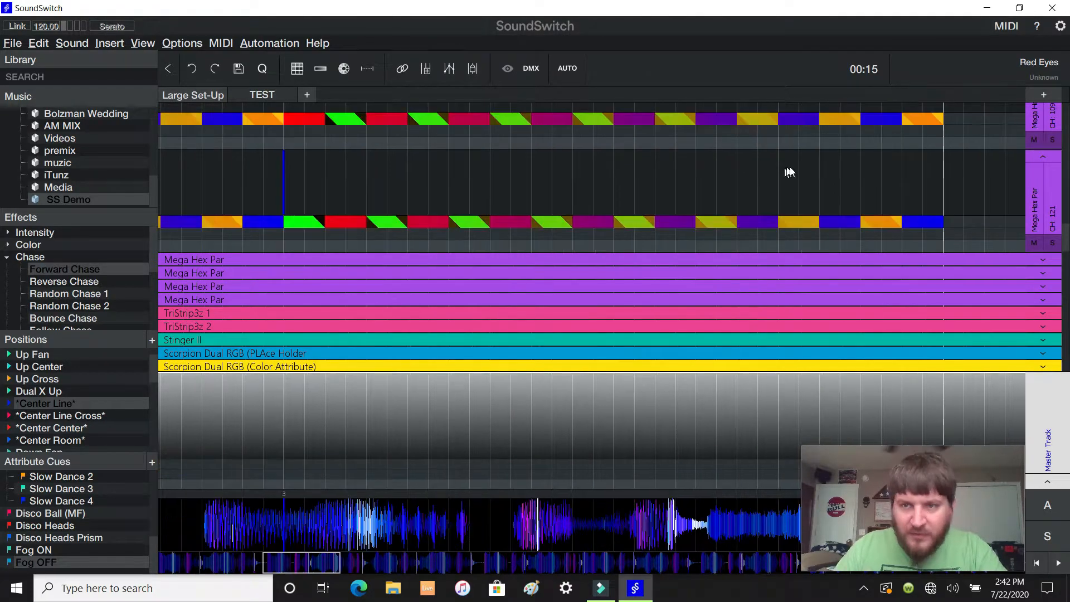
key(ctrl+v)
drag(327, 563, 182, 547)
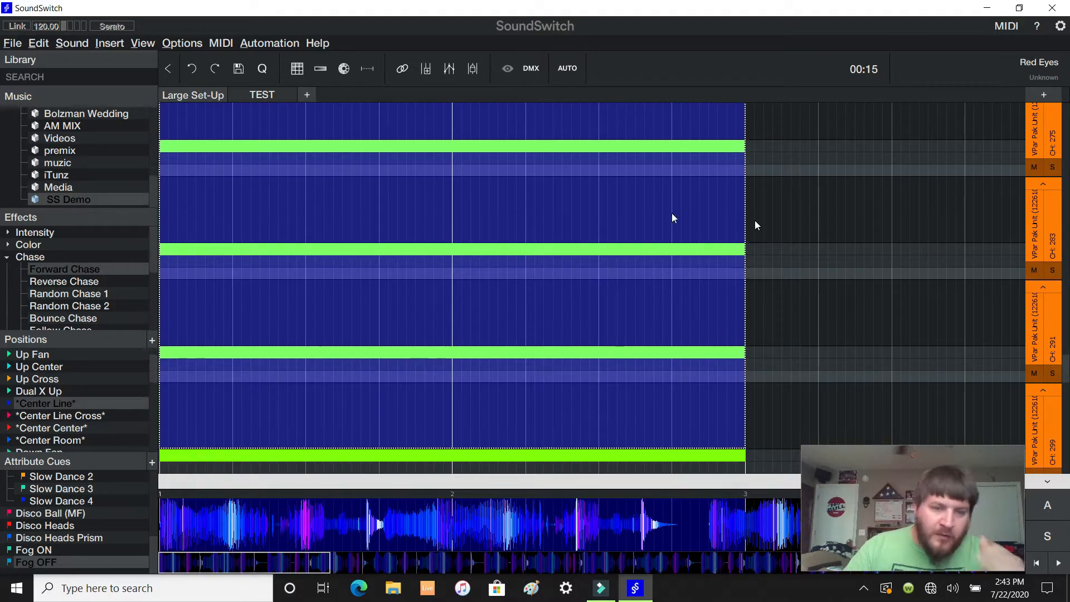
Step: Apply the Random Chase 2 effect to the green VPar Pak Unit tracks, CH: 275 to CH: 299, across divisions 1 and 2
click(9, 232)
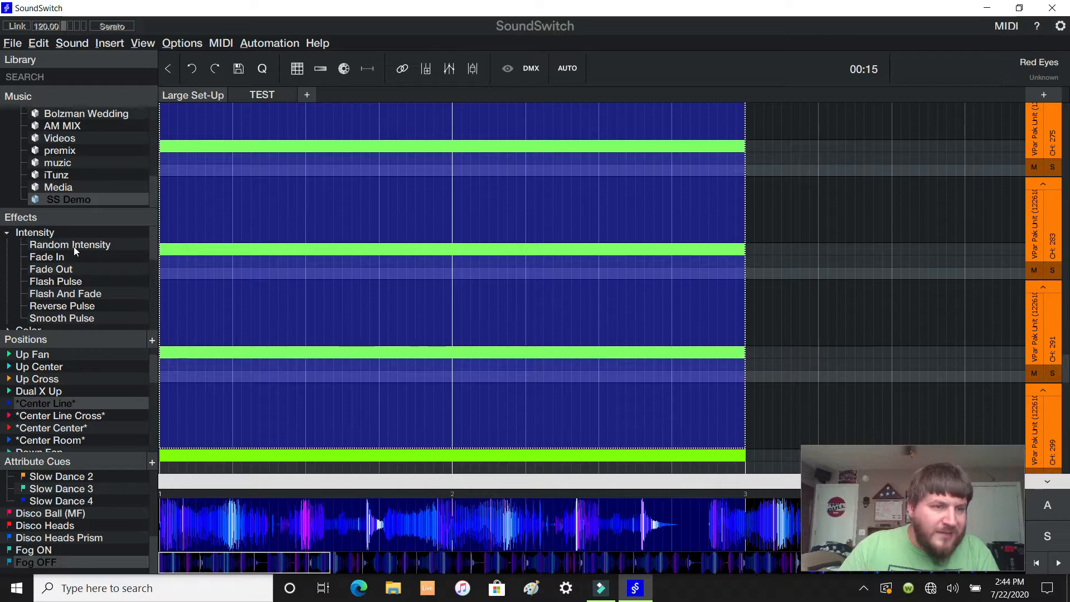
click(8, 231)
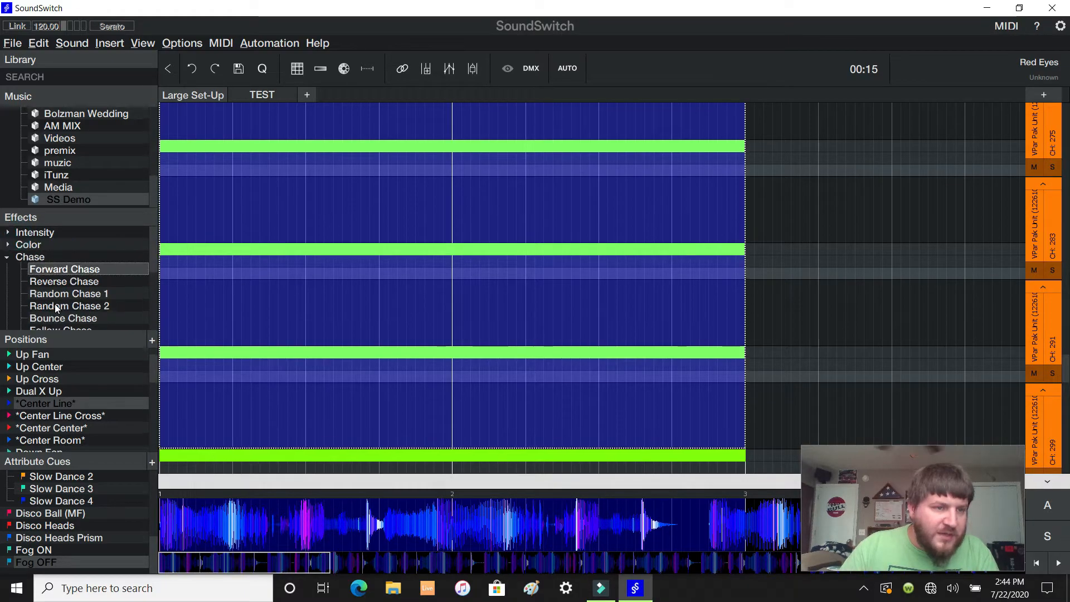
drag(73, 305, 483, 331)
click(505, 304)
click(625, 343)
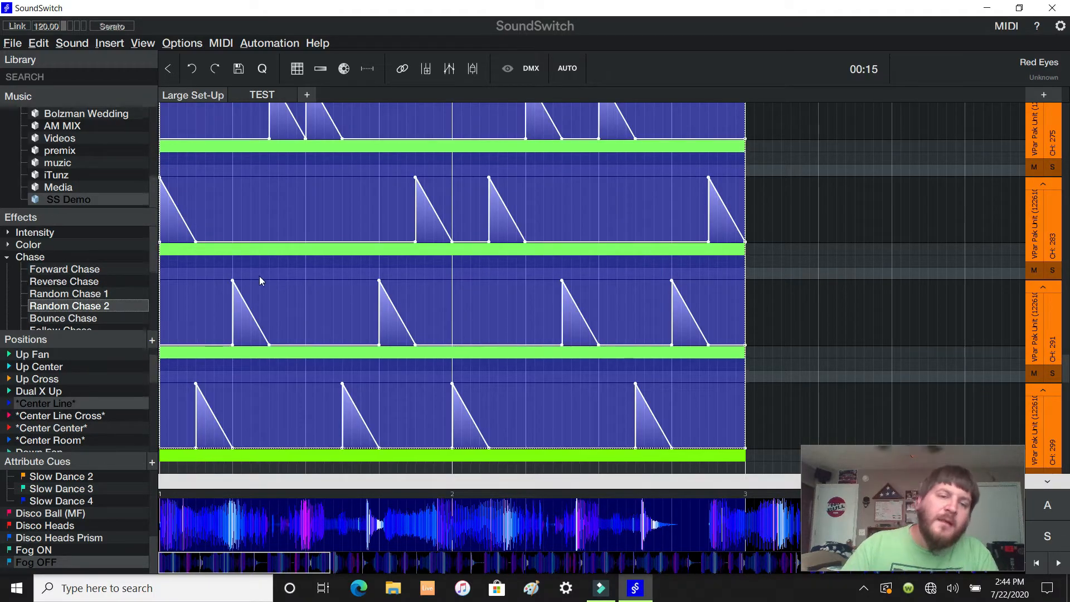
Step: Play the song from the start to preview the VPar Pak random chase, stop playback and deselect the tracks
key(space)
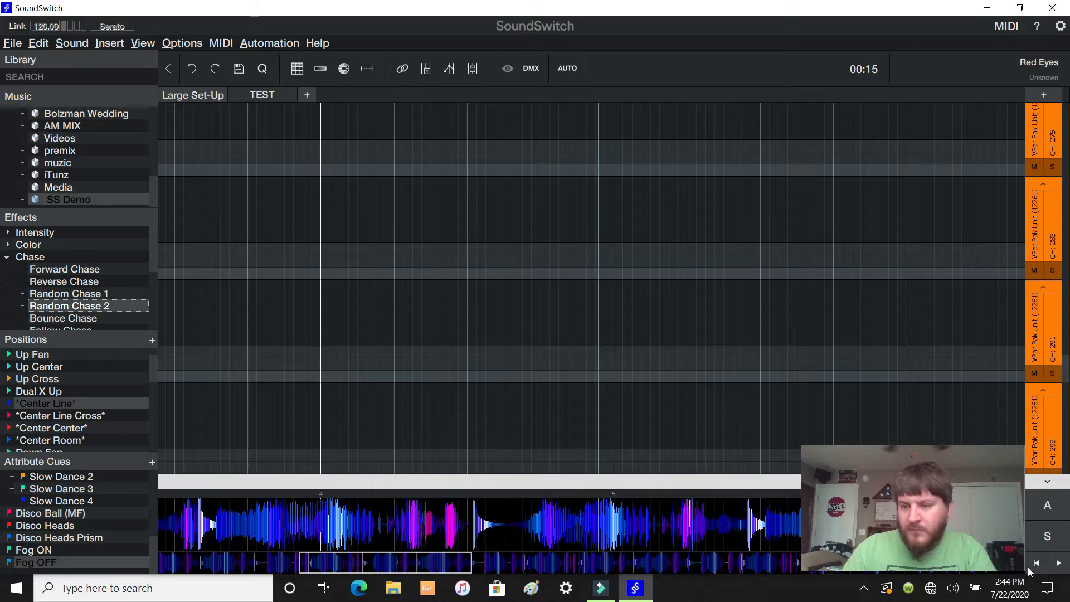
click(1036, 563)
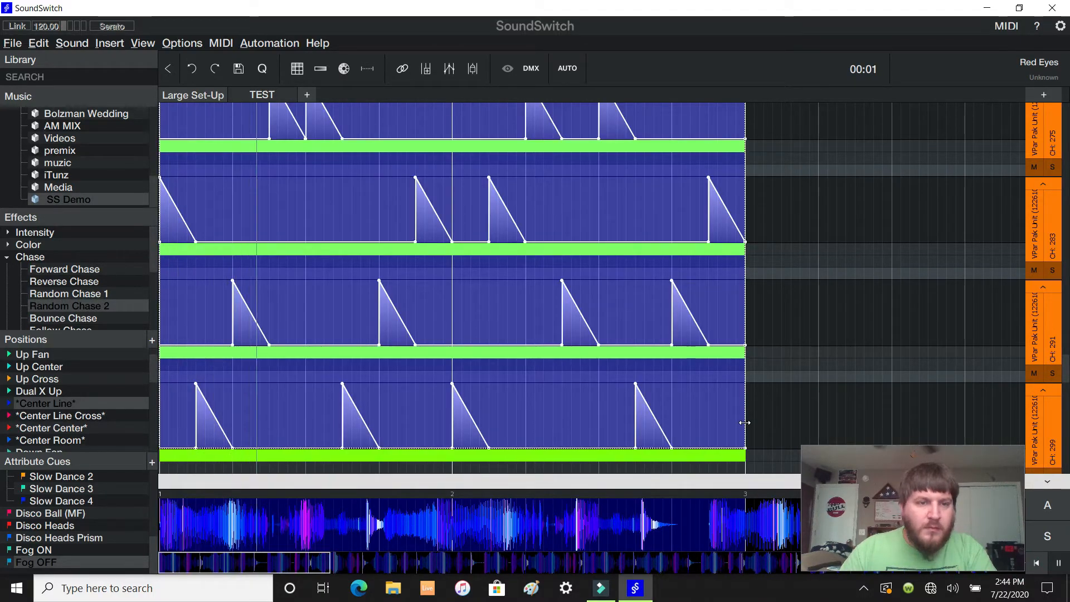
key(space)
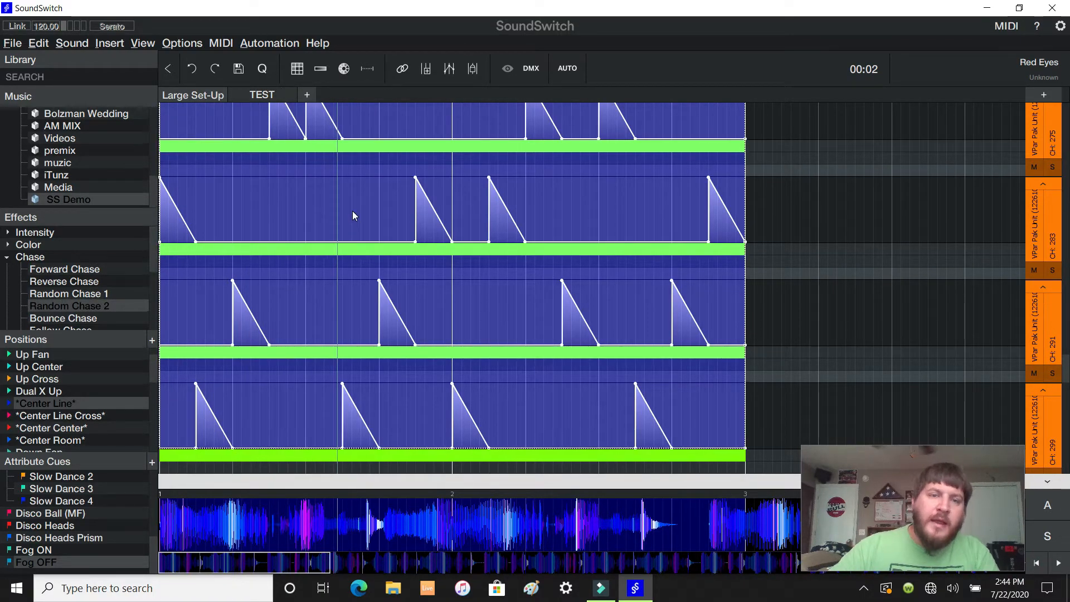
click(361, 201)
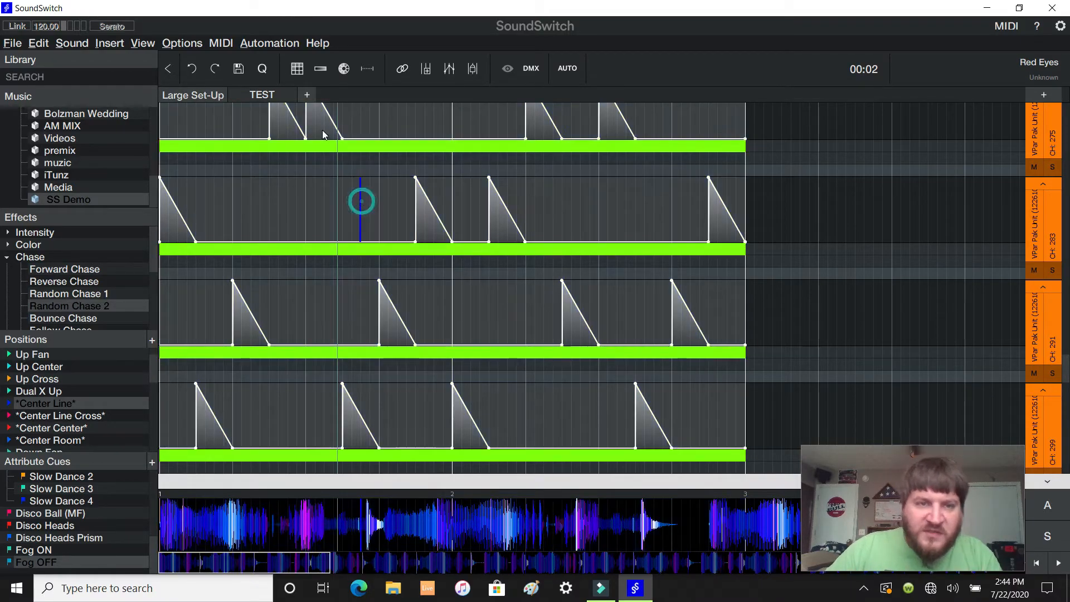
Step: Move the second chase pulse from the CH: 275 VPar Pak track to the same time position on the CH: 283 track
scroll(1066, 345, up, 1)
drag(1065, 345, 1066, 344)
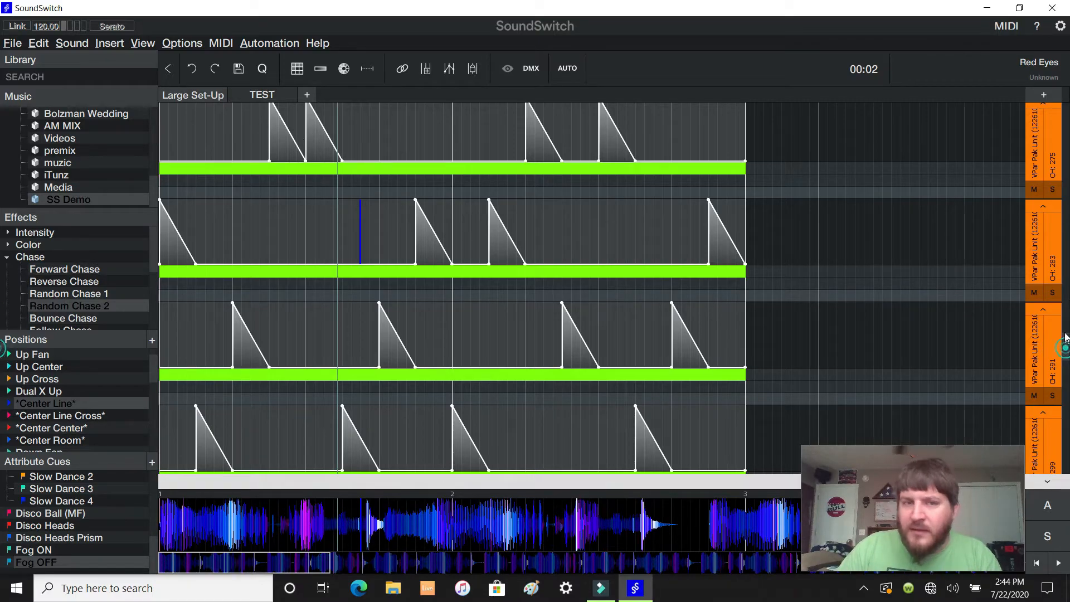
scroll(1064, 337, up, 3)
scroll(363, 228, up, 4)
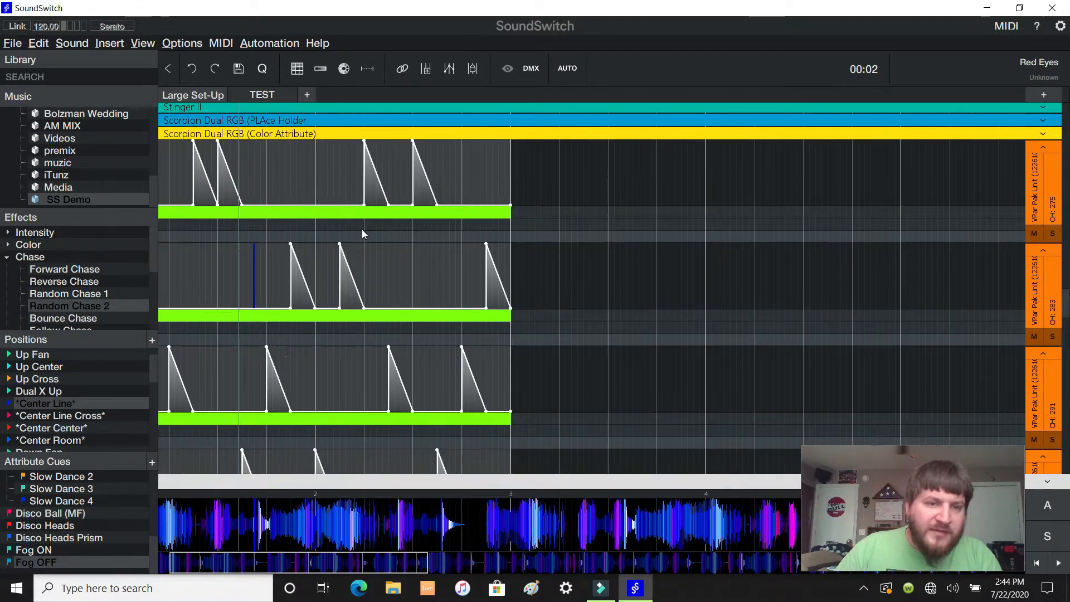
right_click(495, 257)
click(381, 269)
drag(284, 554, 243, 559)
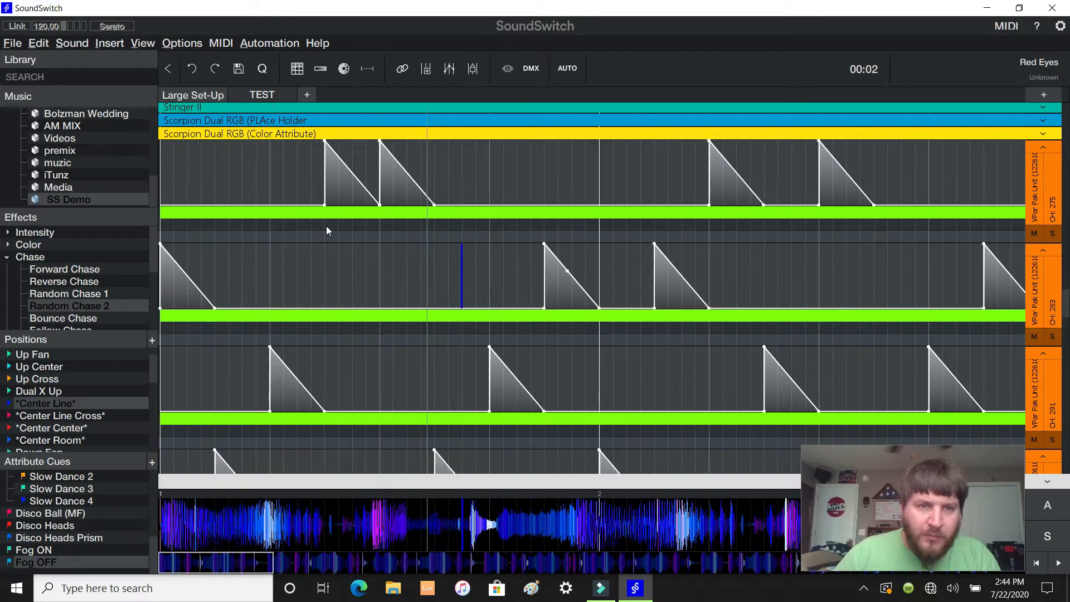
click(379, 143)
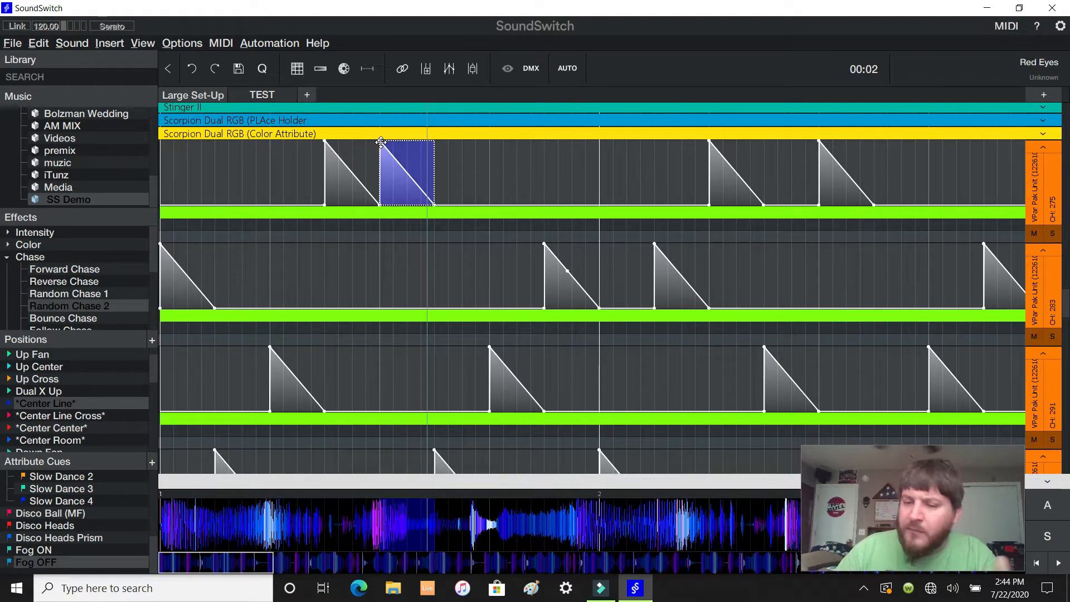
drag(381, 142, 391, 233)
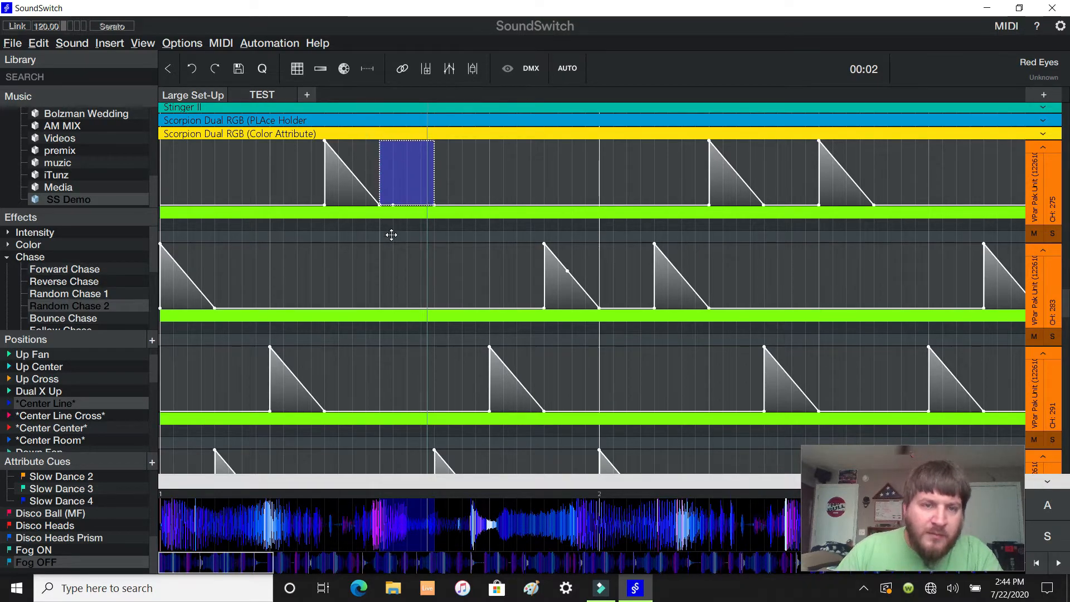
click(383, 275)
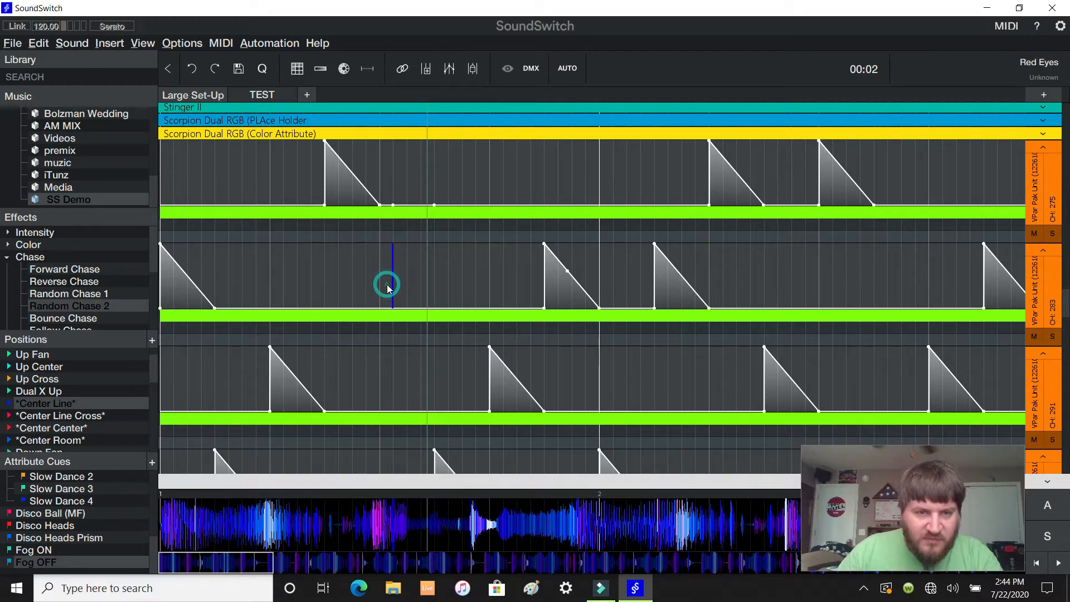
click(381, 285)
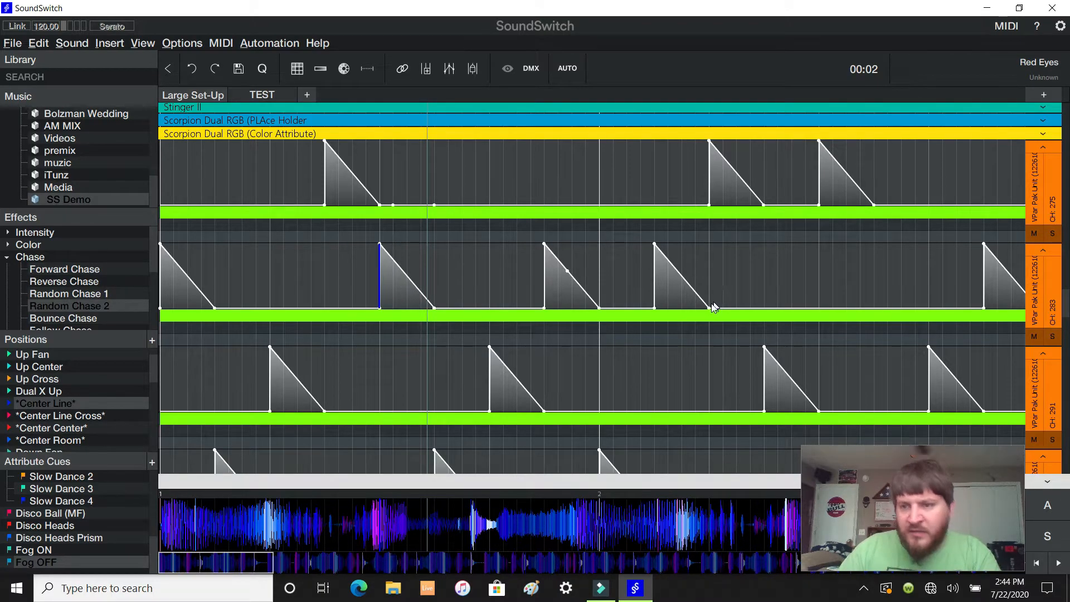
scroll(712, 302, down, 2)
drag(1065, 300, 1066, 357)
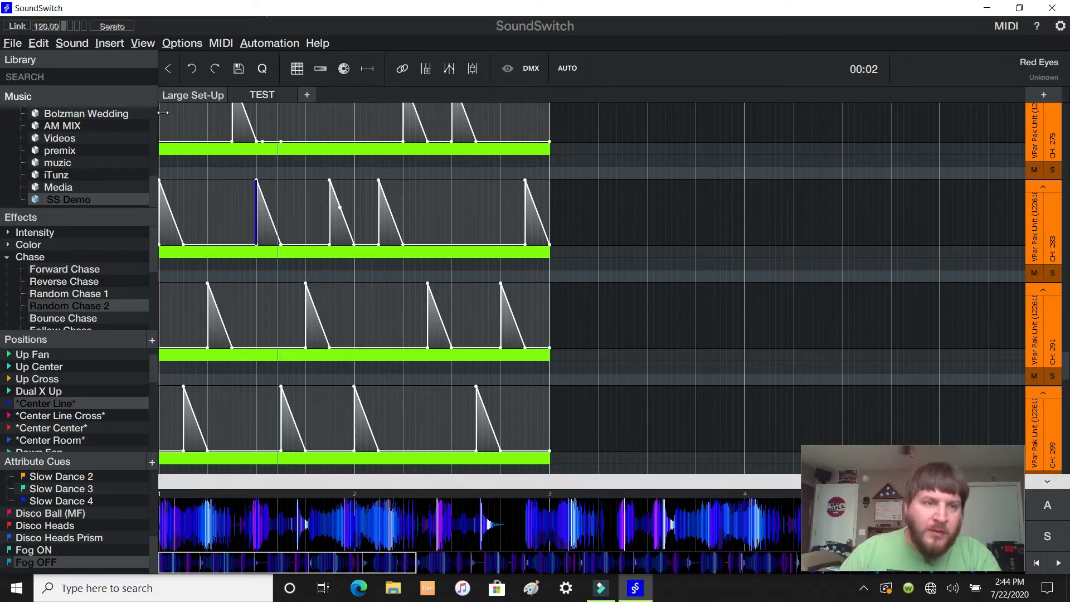
scroll(366, 254, down, 1)
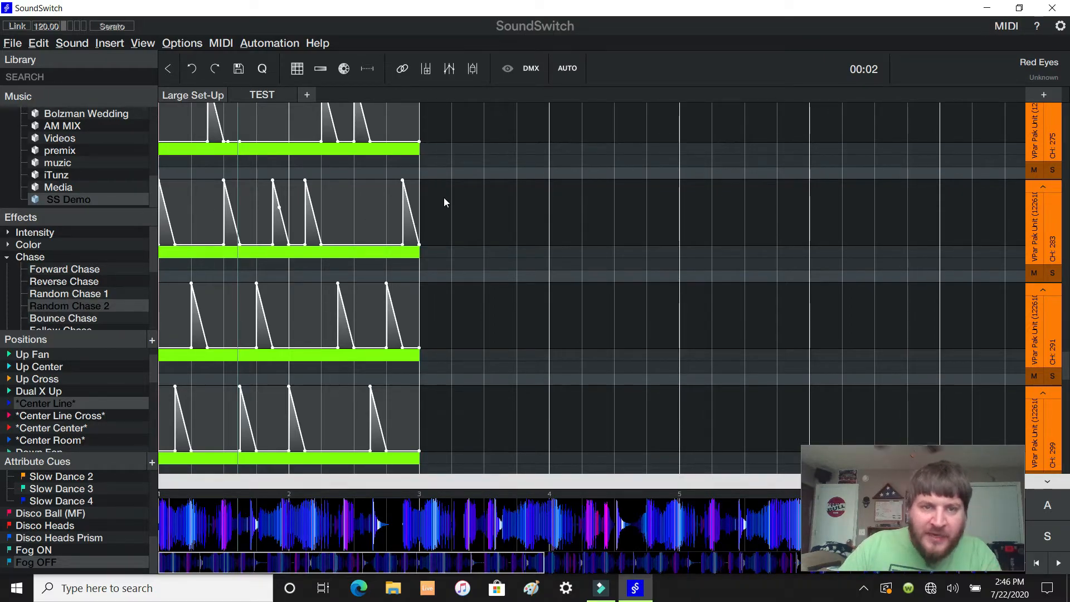
click(424, 195)
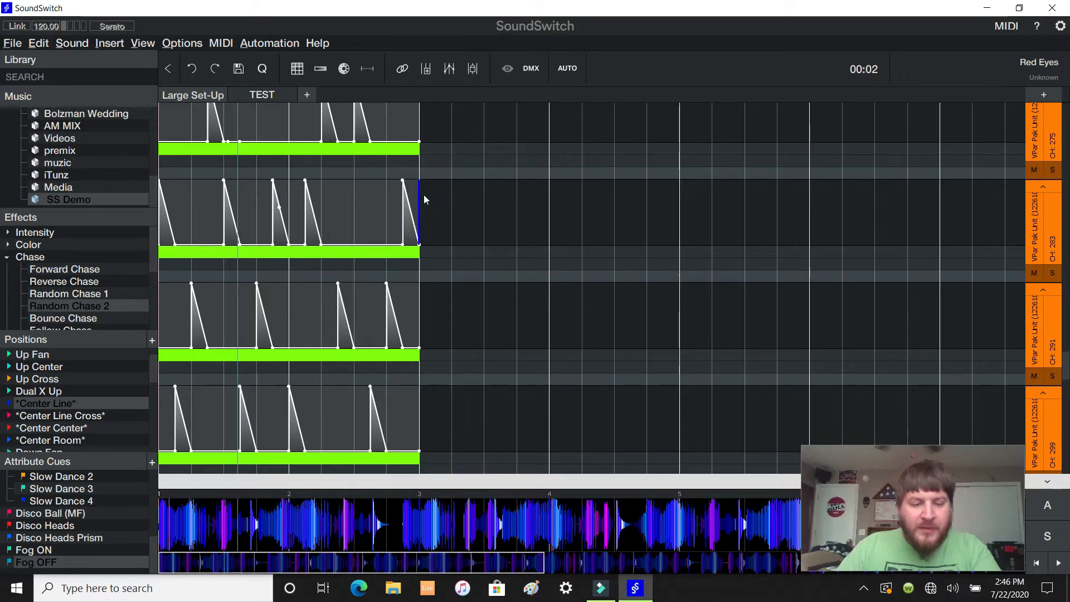
key(ctrl+v)
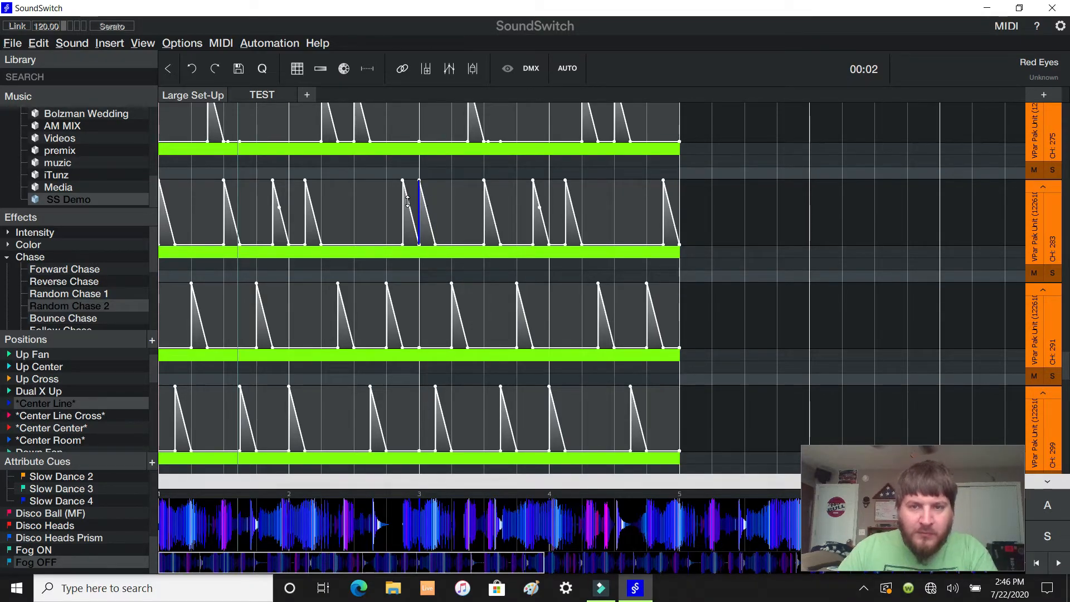
key(ctrl+z)
Step: Move the last chase pulse before division 3 from the CH: 283 VPar Pak track to the same time position on the CH: 275 track
key(plus)
key(plus)
key(plus)
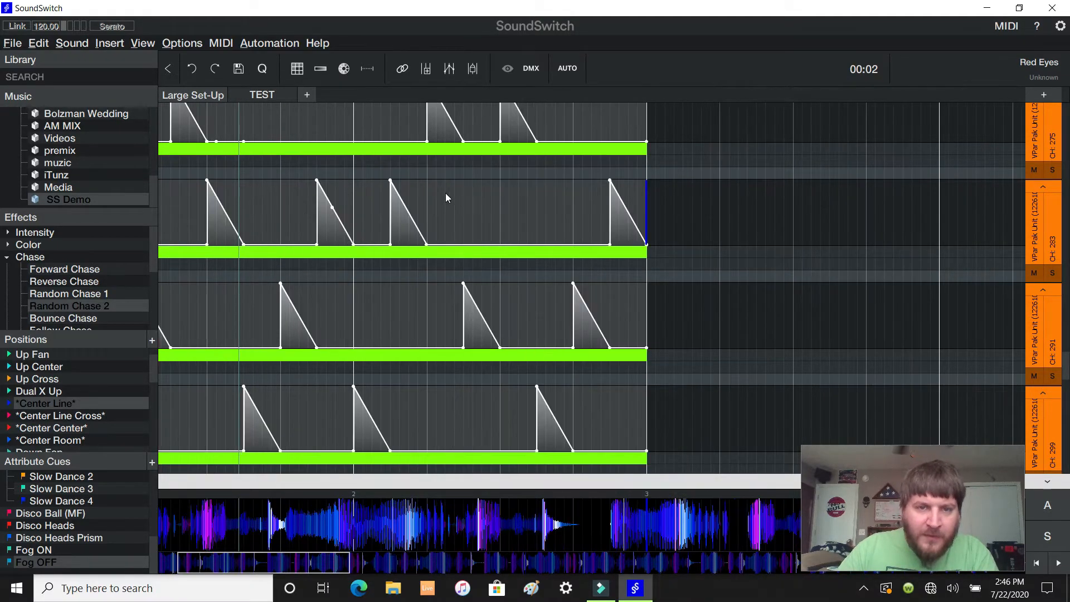
drag(845, 209, 639, 208)
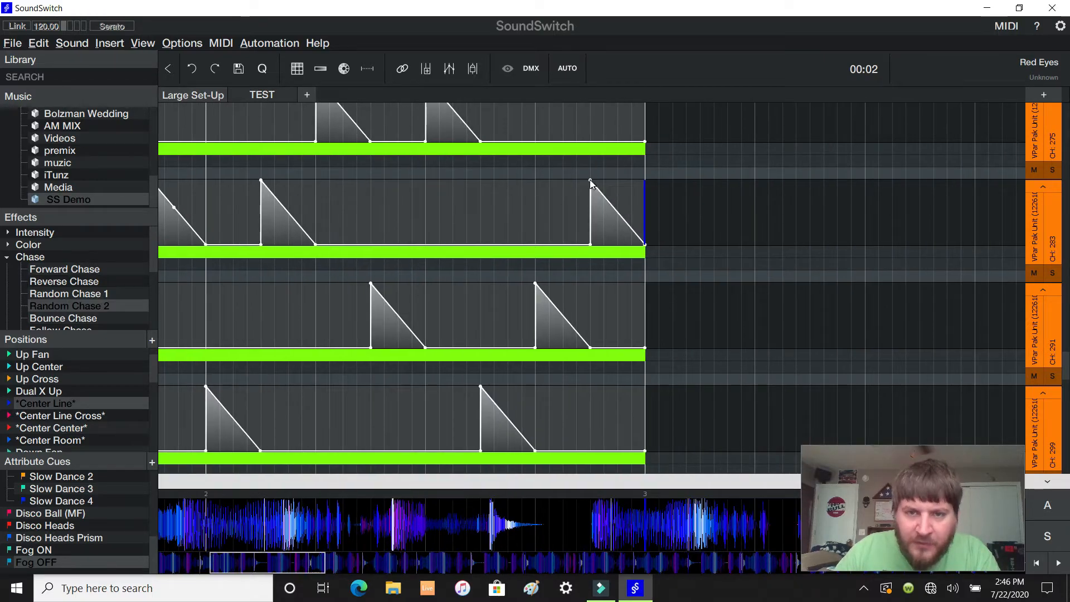
drag(590, 182, 592, 257)
click(593, 139)
drag(544, 317, 591, 335)
click(593, 126)
key(ctrl+v)
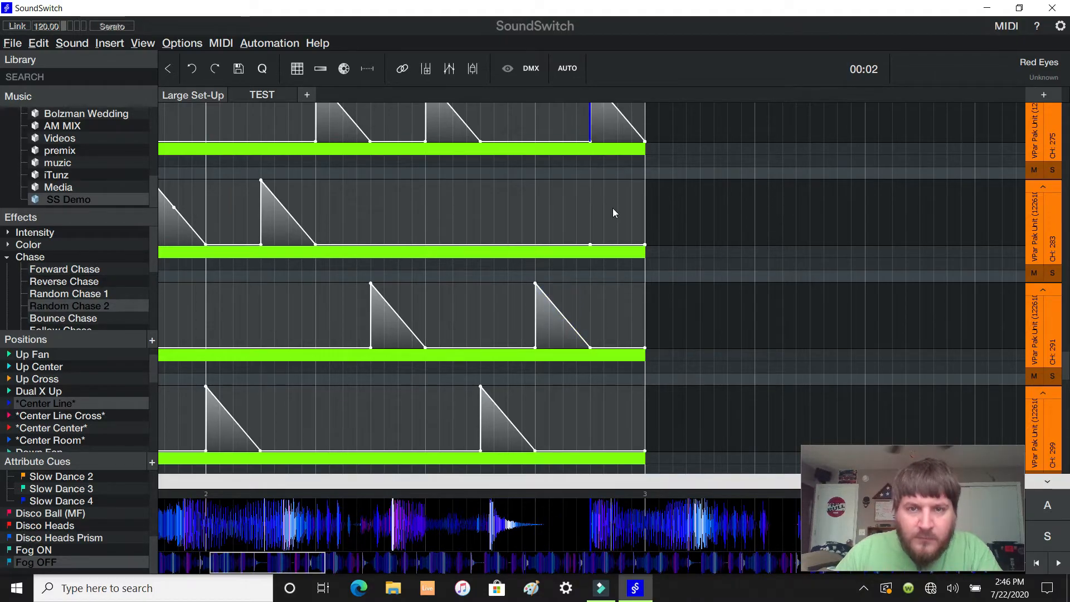
scroll(590, 240, down, 2)
scroll(590, 244, down, 2)
drag(161, 119, 418, 430)
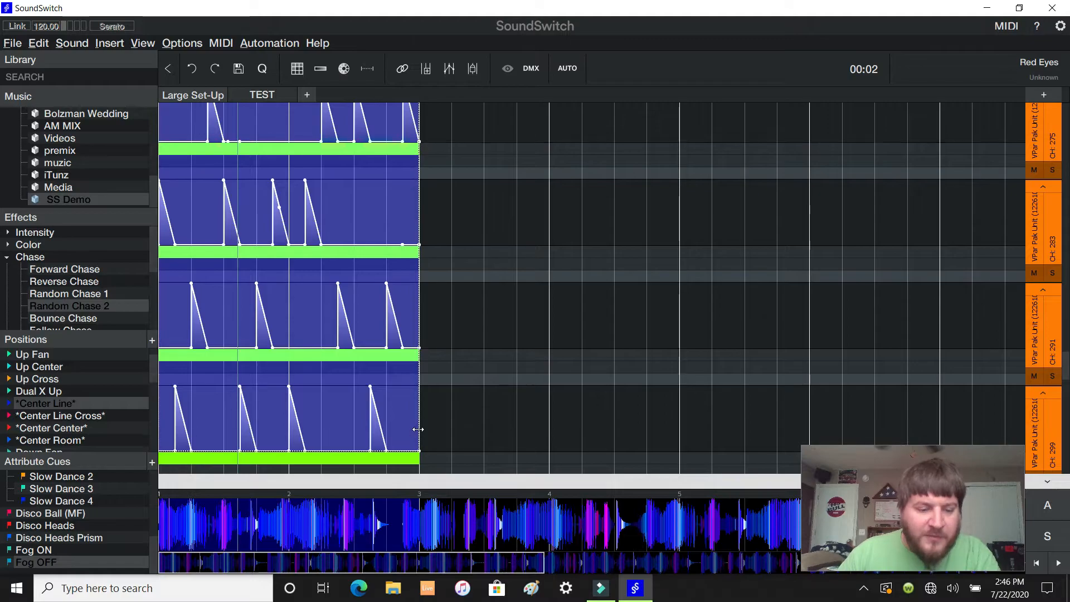
click(425, 215)
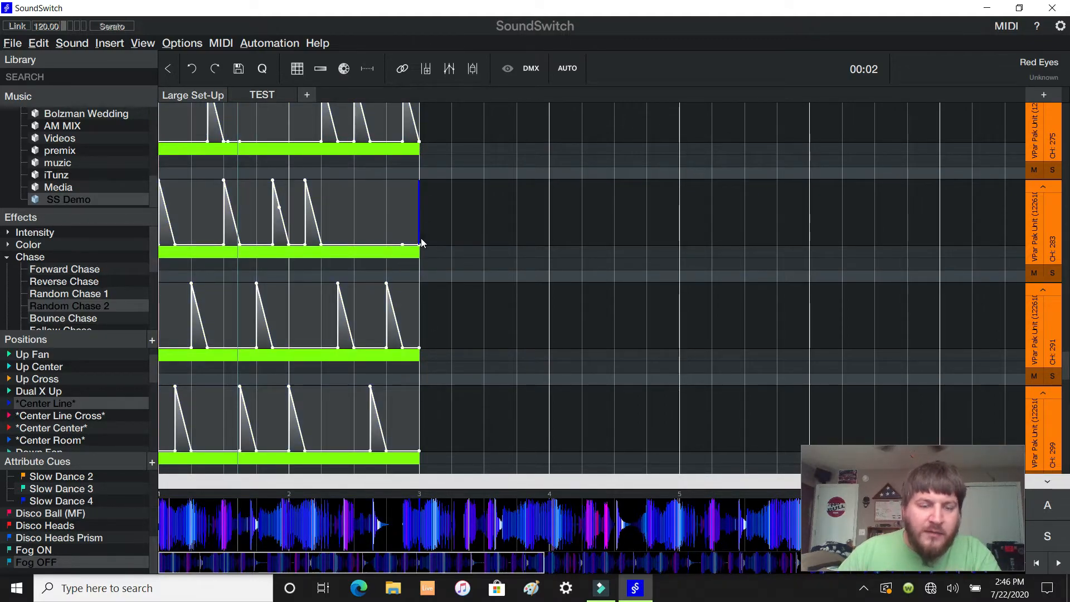
key(ctrl+v)
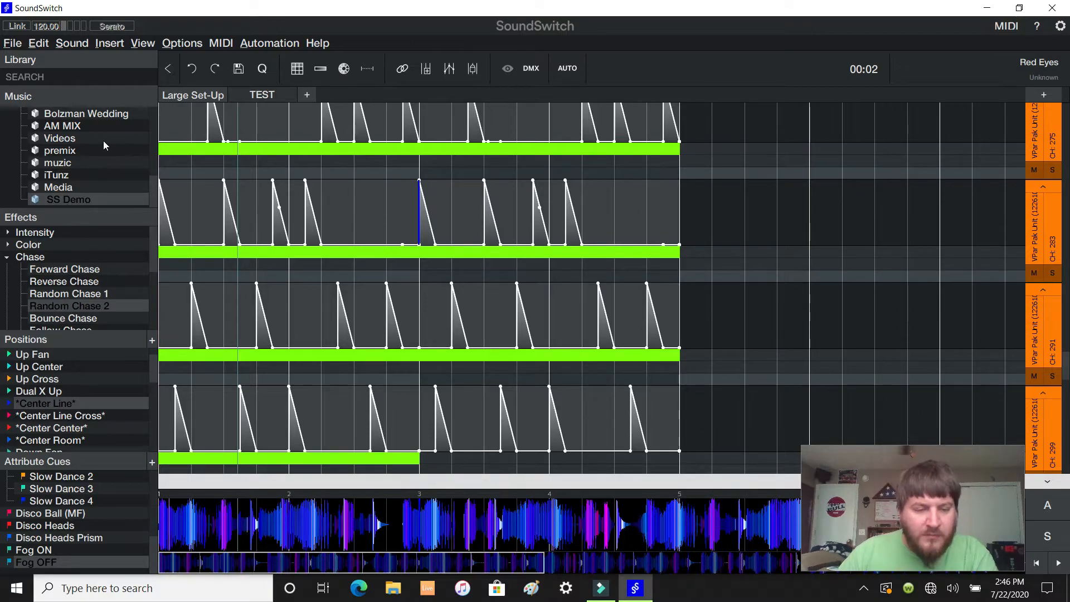
key(ctrl+z)
Step: Copy the division 1 and 2 chase with its green color on all four VPar Pak tracks, and paste it at divisions 3 and 5
drag(162, 121, 419, 461)
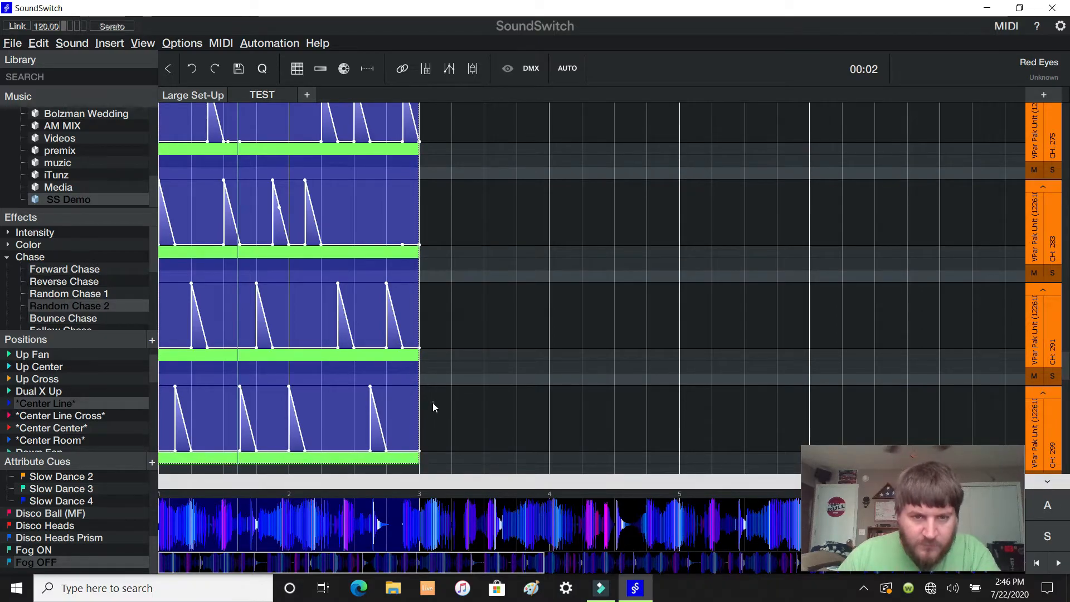
key(ctrl+c)
click(432, 403)
key(ctrl+v)
click(683, 325)
key(ctrl+v)
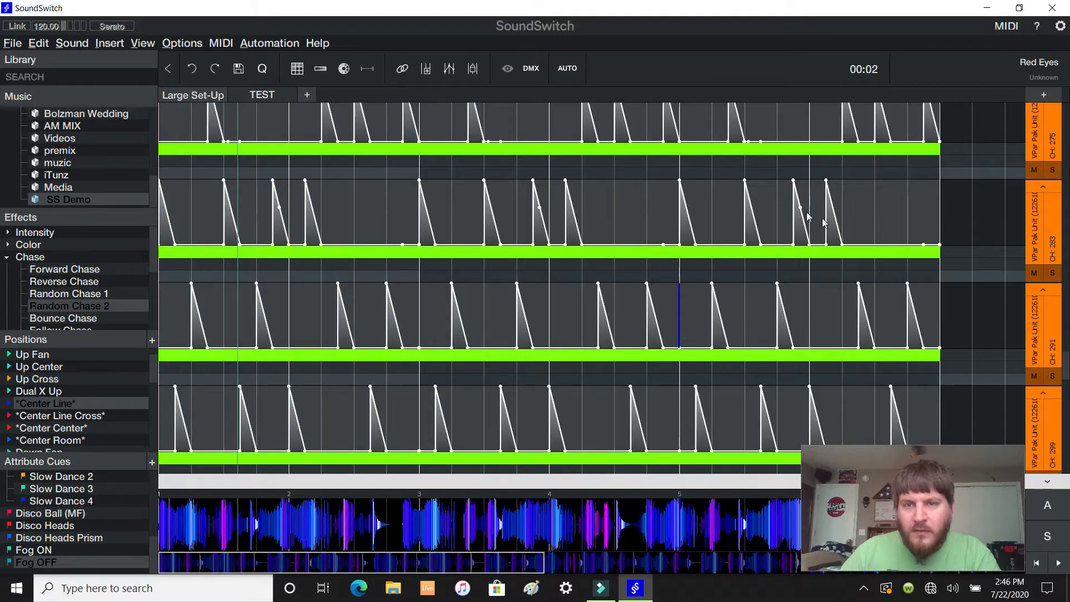
Step: Paste the copied VPar Pak chase at divisions 7 and 9
drag(406, 563, 590, 560)
click(530, 426)
key(ctrl+v)
click(795, 322)
key(ctrl+v)
Step: Continue the VPar Pak chase by pasting the copied pattern at divisions 11, 13 and 15
drag(674, 556, 966, 534)
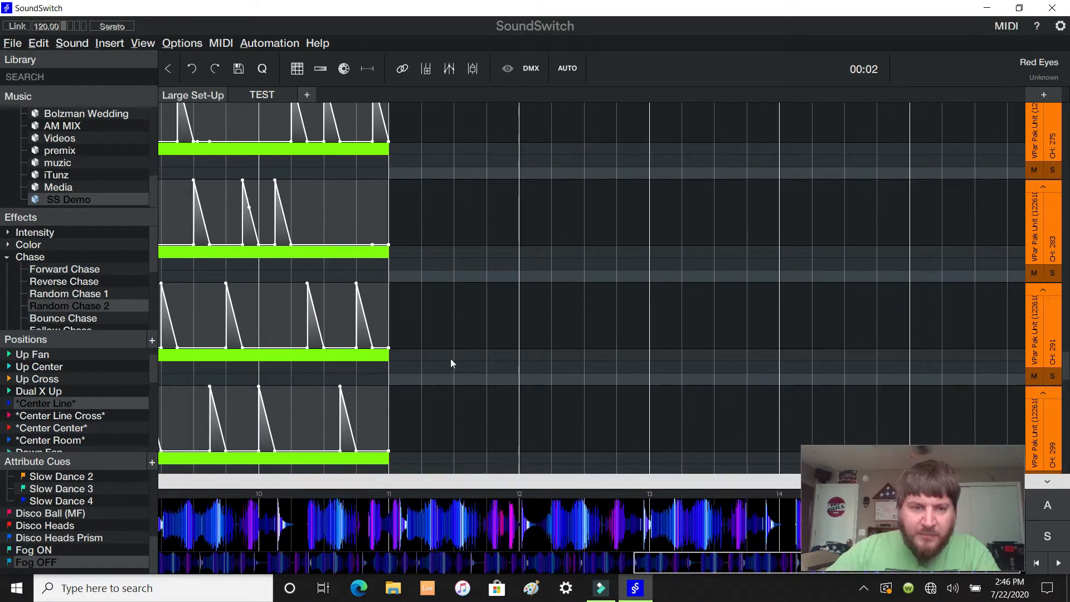
click(395, 317)
key(ctrl+v)
click(658, 321)
key(ctrl+v)
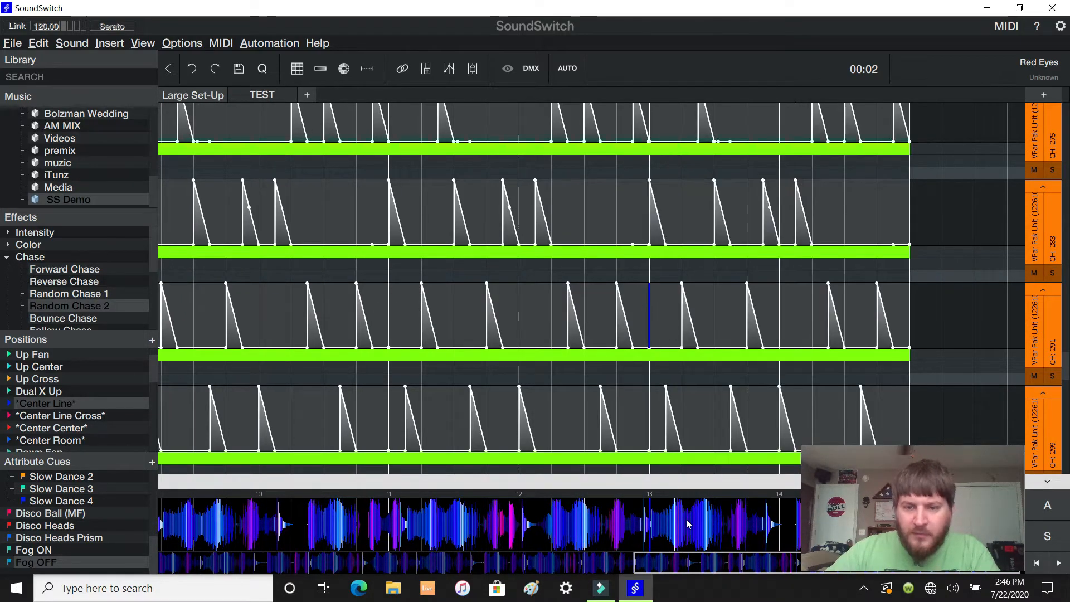
drag(689, 560, 939, 545)
click(908, 422)
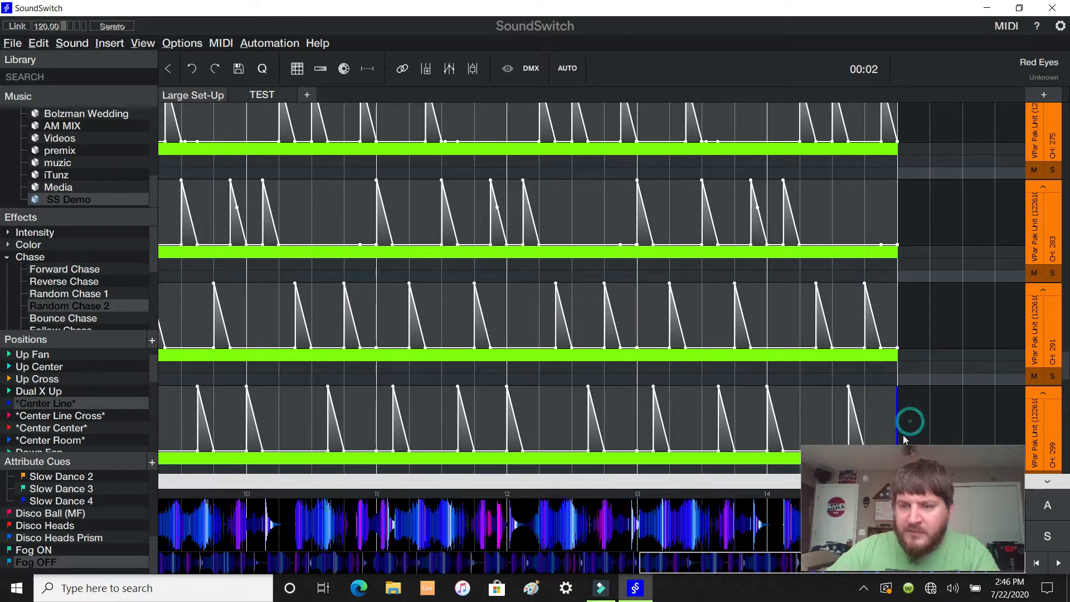
key(ctrl+v)
drag(733, 563, 569, 557)
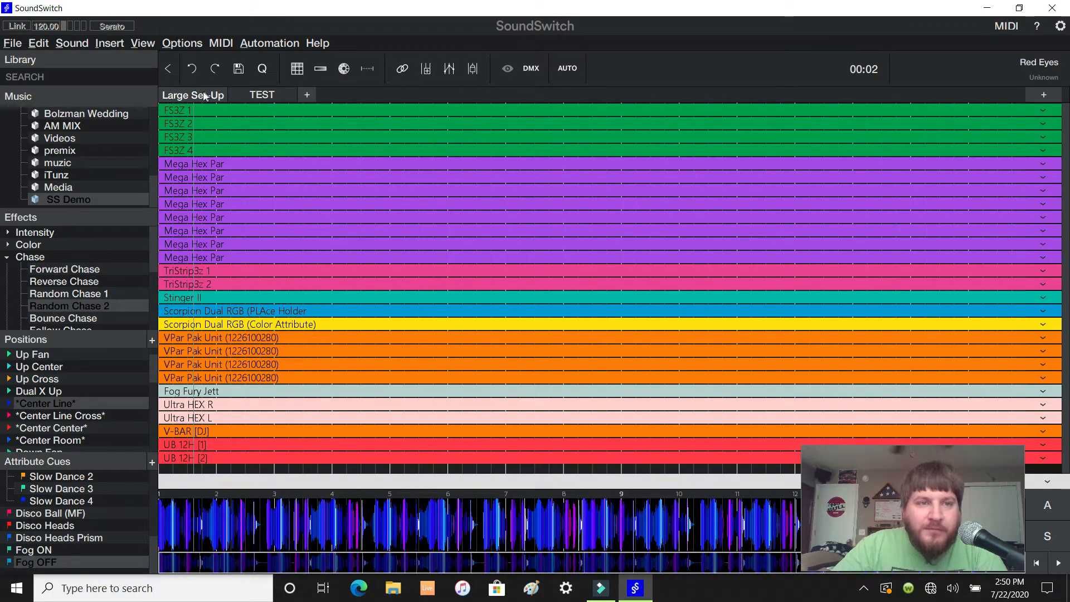
Step: Duplicate the Large Set-Up venue and compare its expanded FS3Z 1 track with the one in the duplicate
right_click(201, 96)
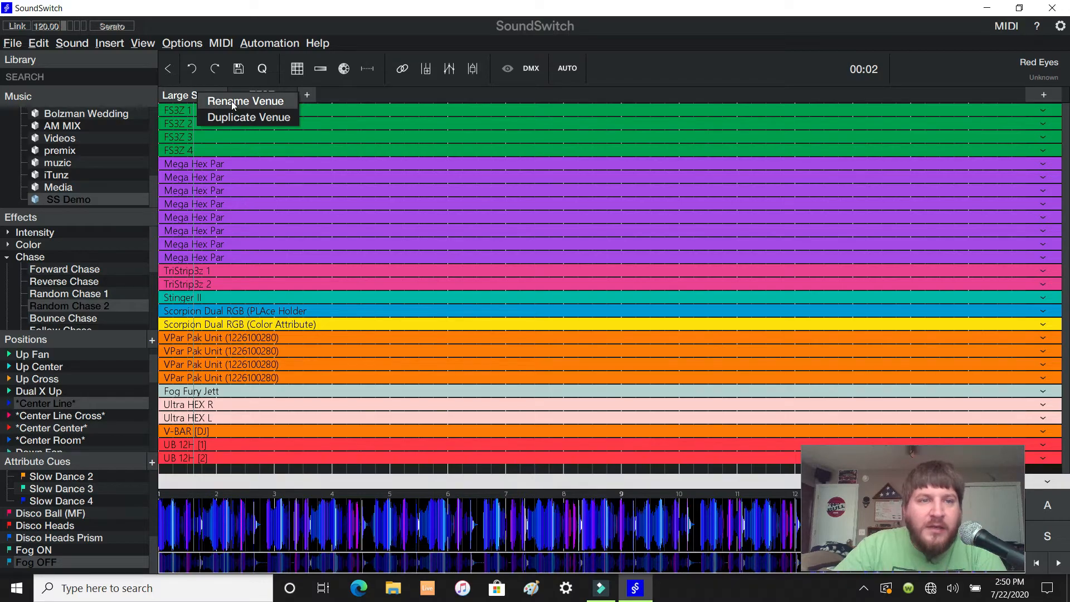
click(238, 118)
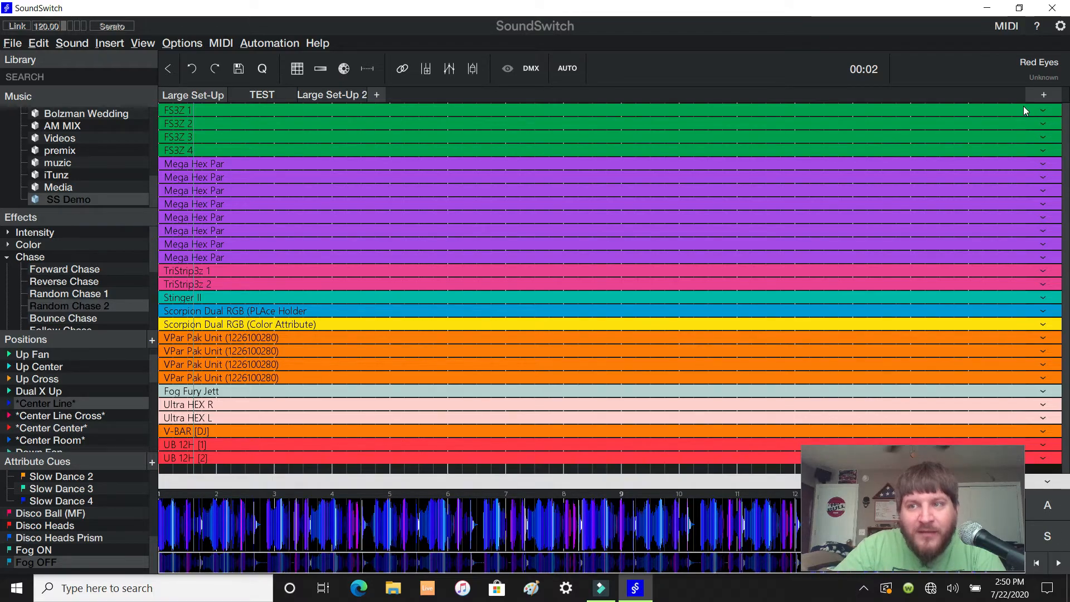
click(1043, 110)
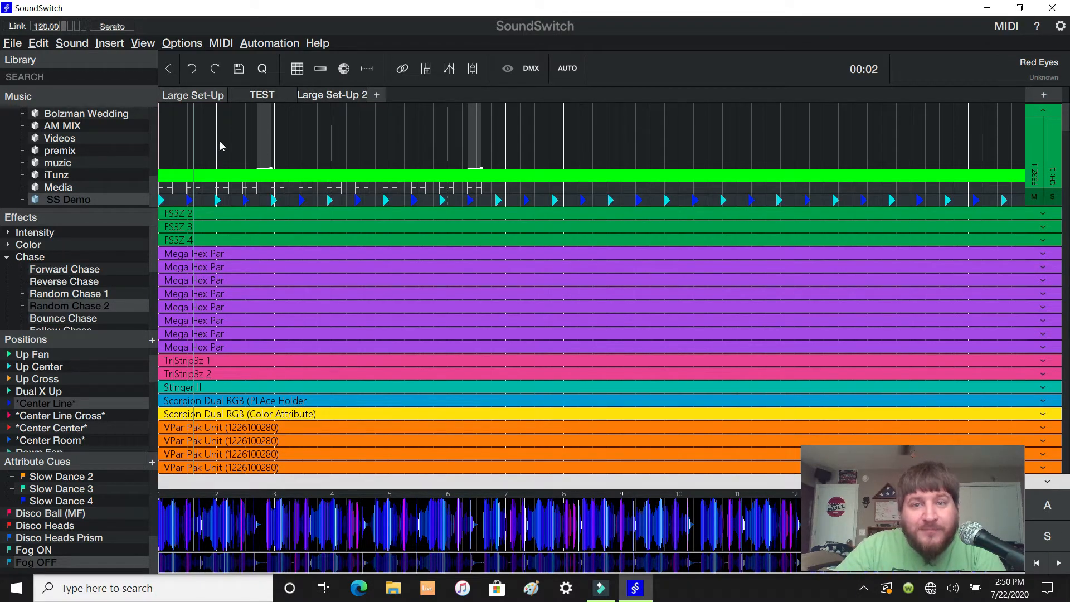
click(340, 96)
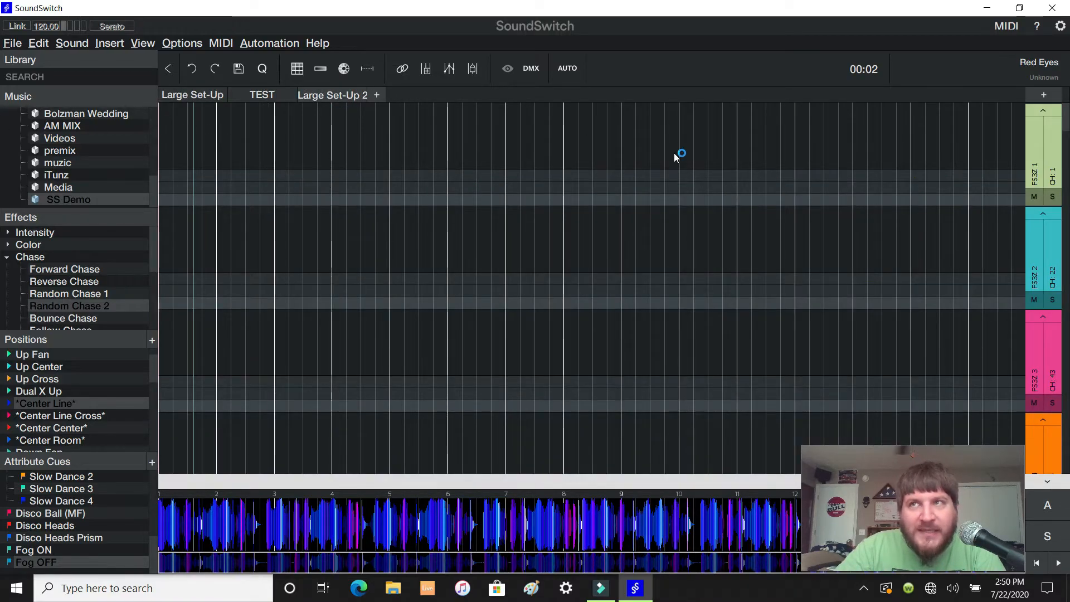
click(200, 97)
click(312, 96)
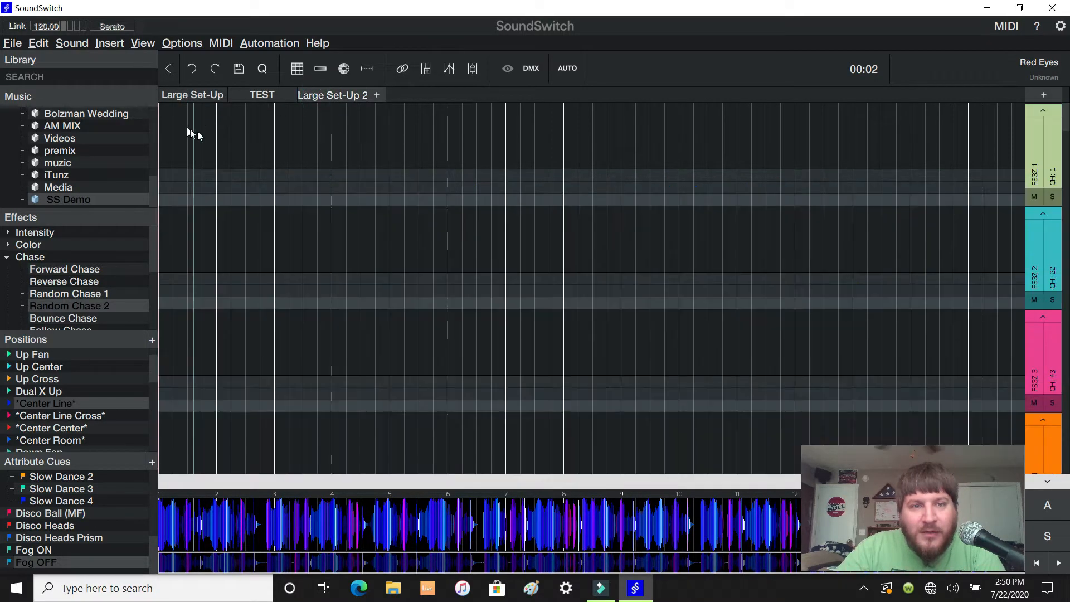
Step: Copy the FS3Z 1 track programming from the Large Set-Up venue to the start of the FS3Z 1 track in Large Set-Up 2
click(195, 95)
drag(165, 148, 1067, 202)
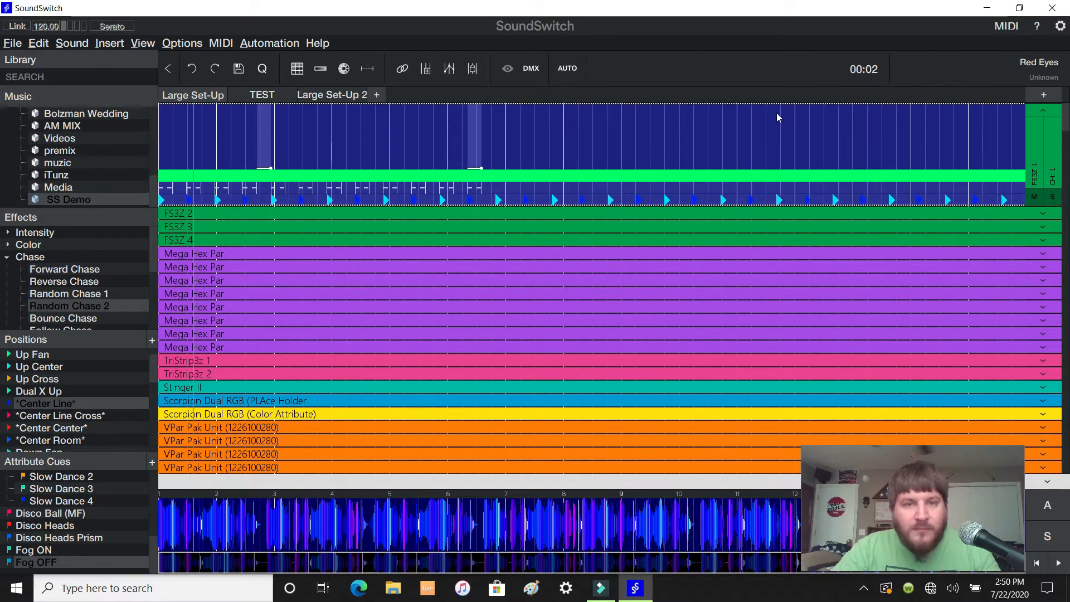
right_click(764, 133)
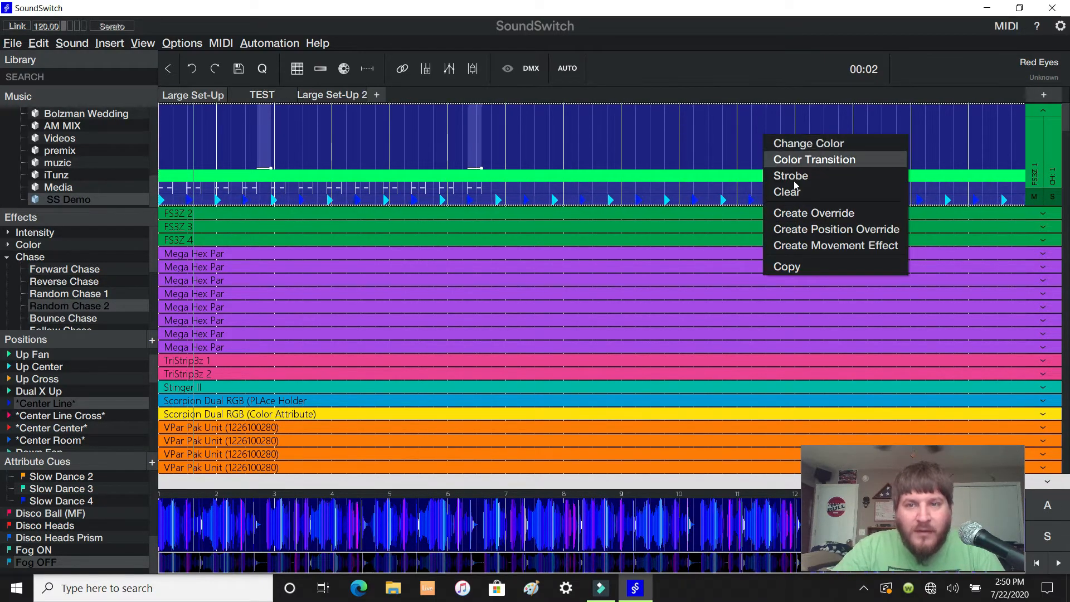
click(786, 266)
click(356, 96)
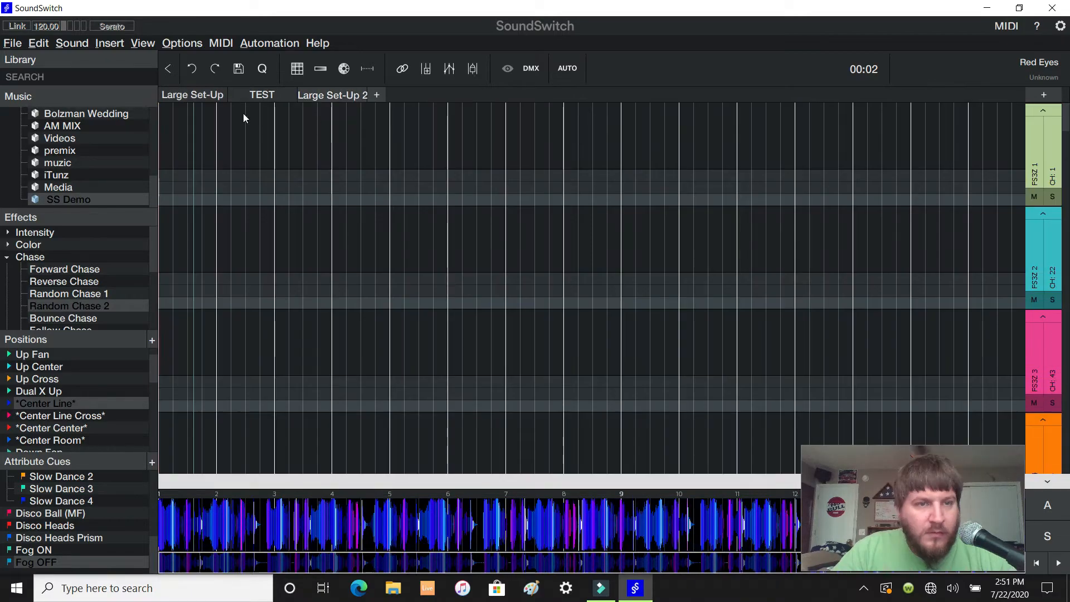
click(165, 128)
key(ctrl+v)
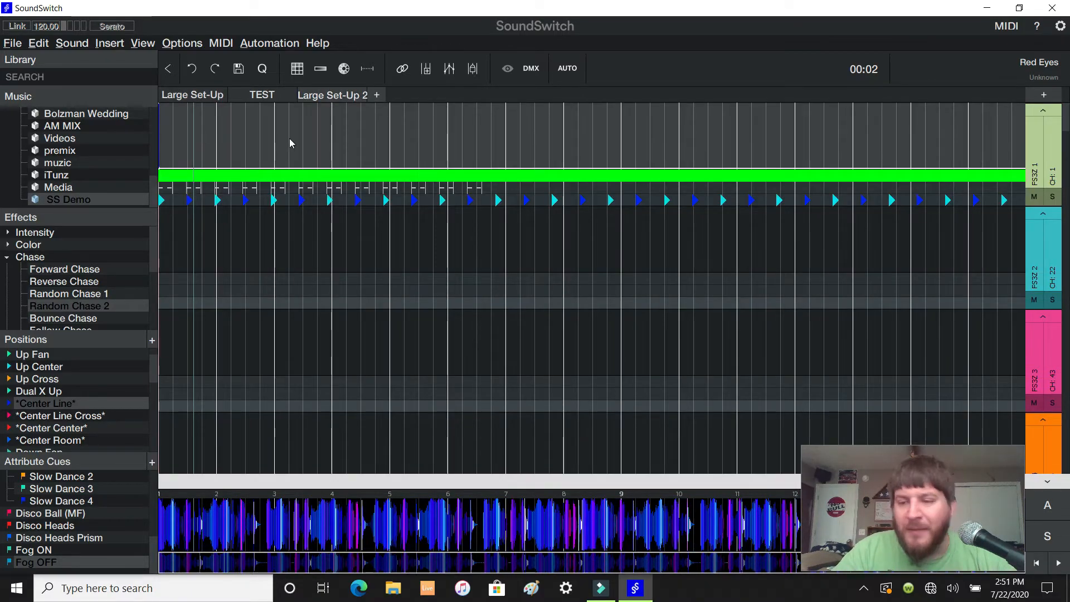
Step: Compare the fixture tracks of the Large Set-Up, TEST and Large Set-Up 2 venues, collapsing the FS3Z 1 track in Large Set-Up
click(268, 95)
click(341, 95)
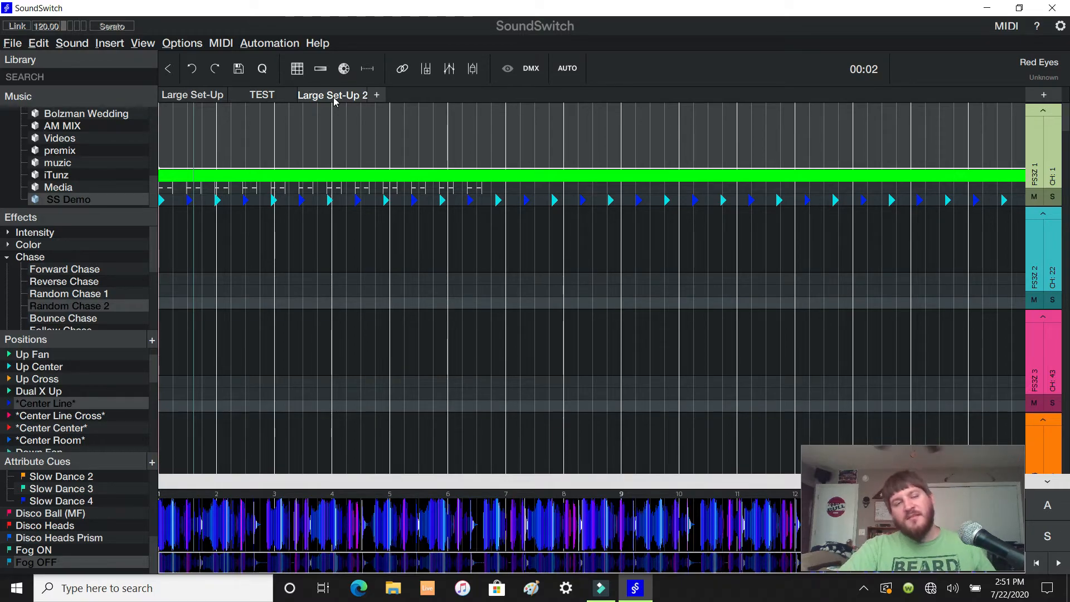
click(212, 96)
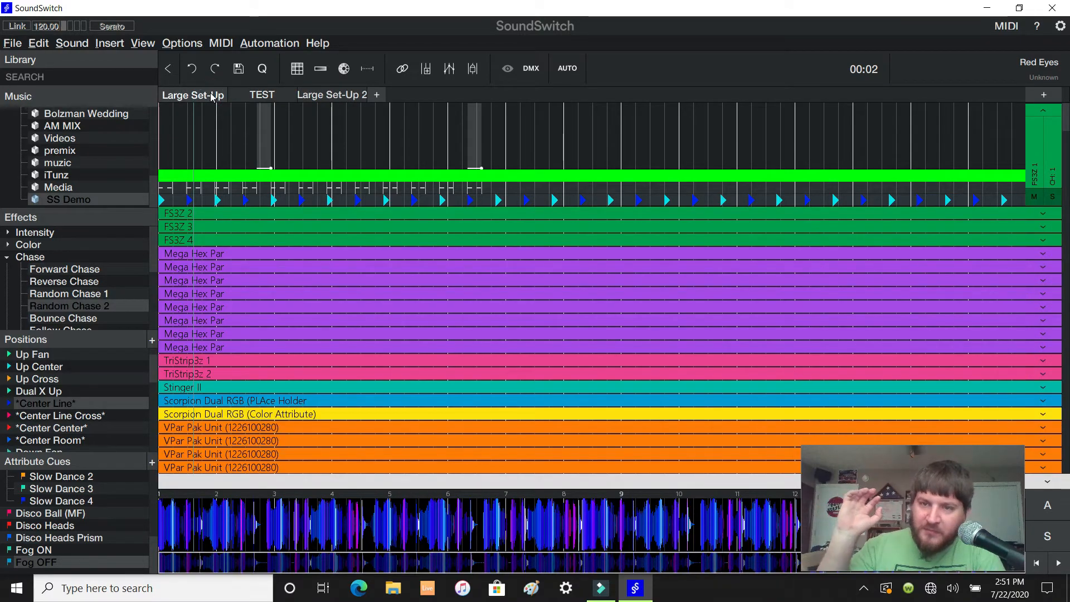
click(1043, 110)
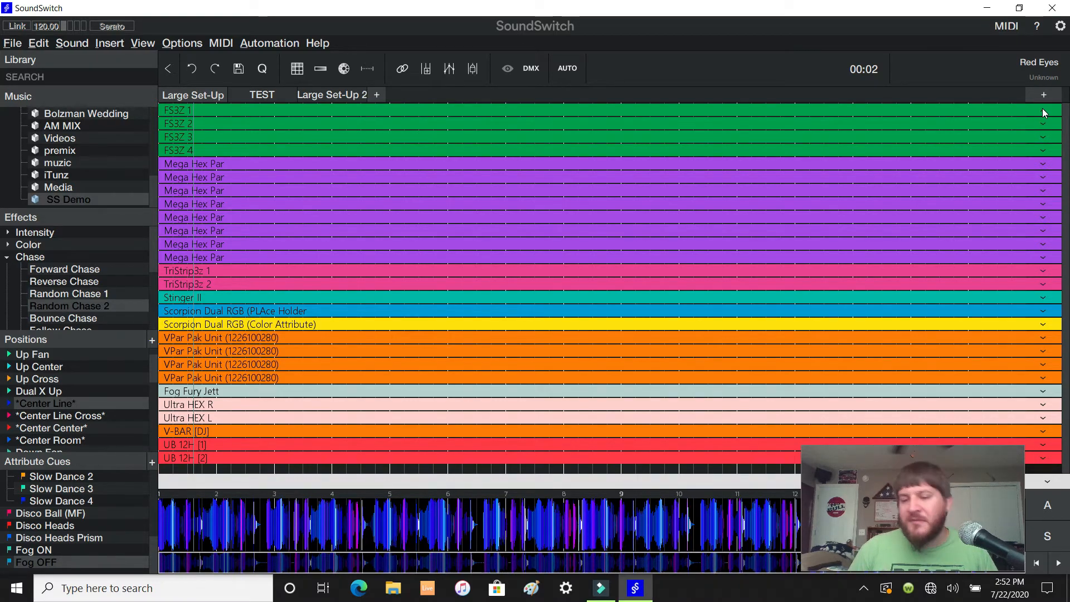
click(339, 96)
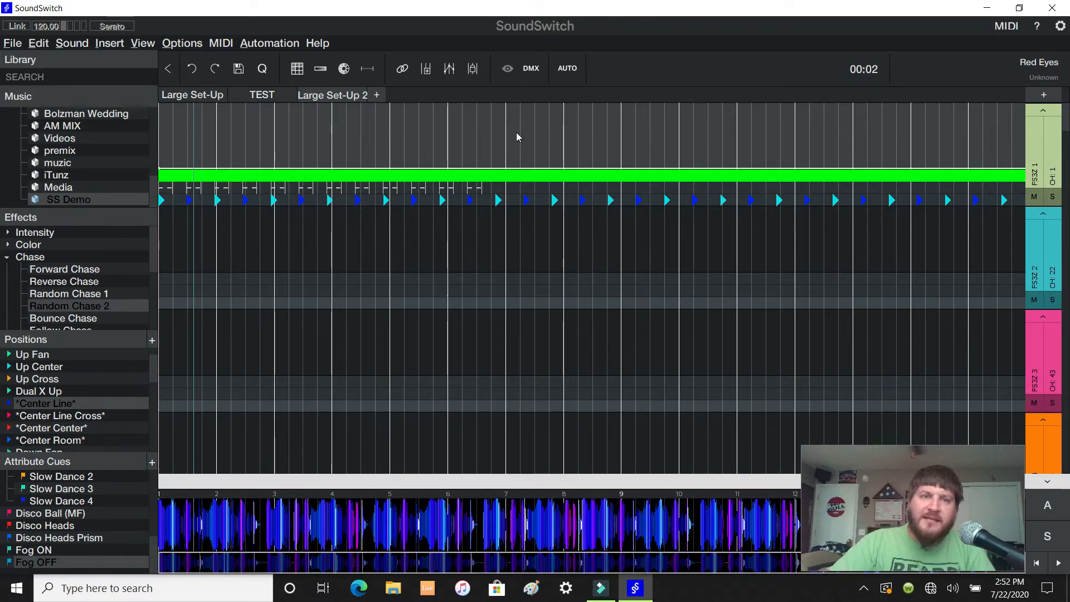
click(204, 96)
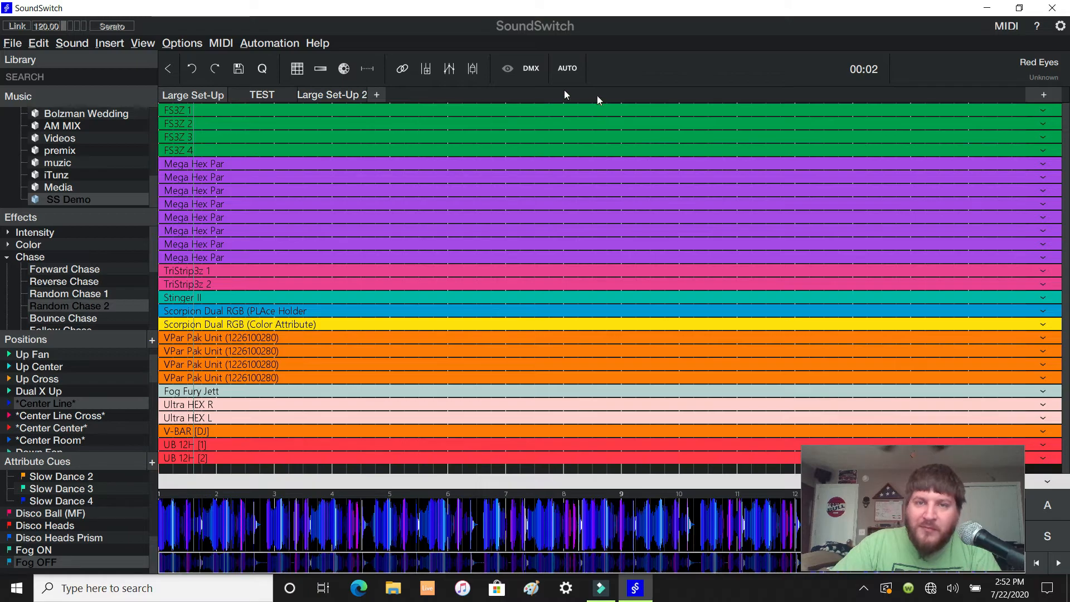
click(207, 94)
click(320, 95)
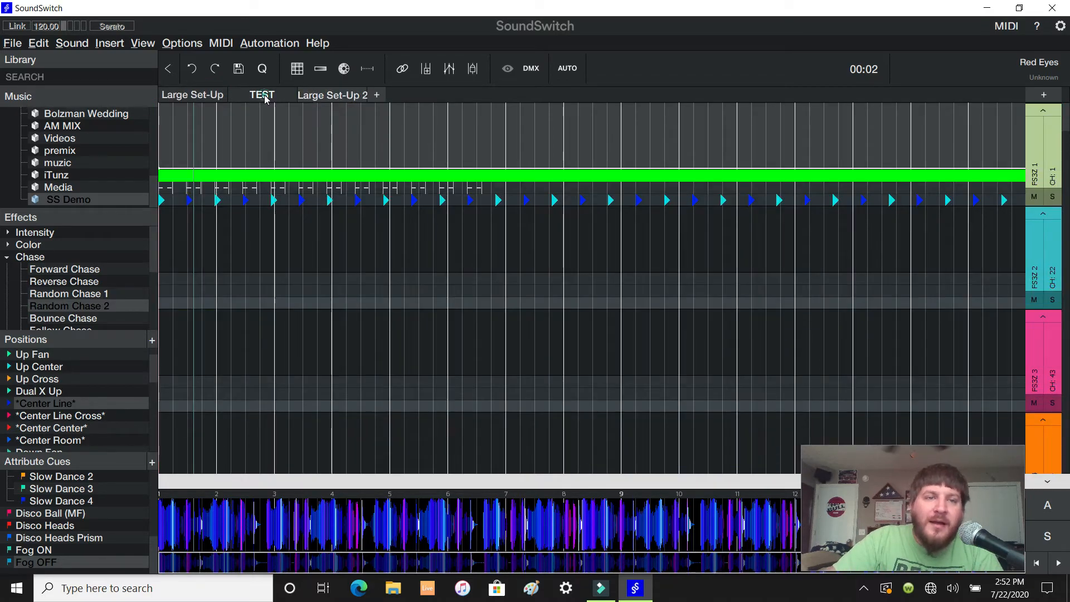
click(263, 96)
click(351, 96)
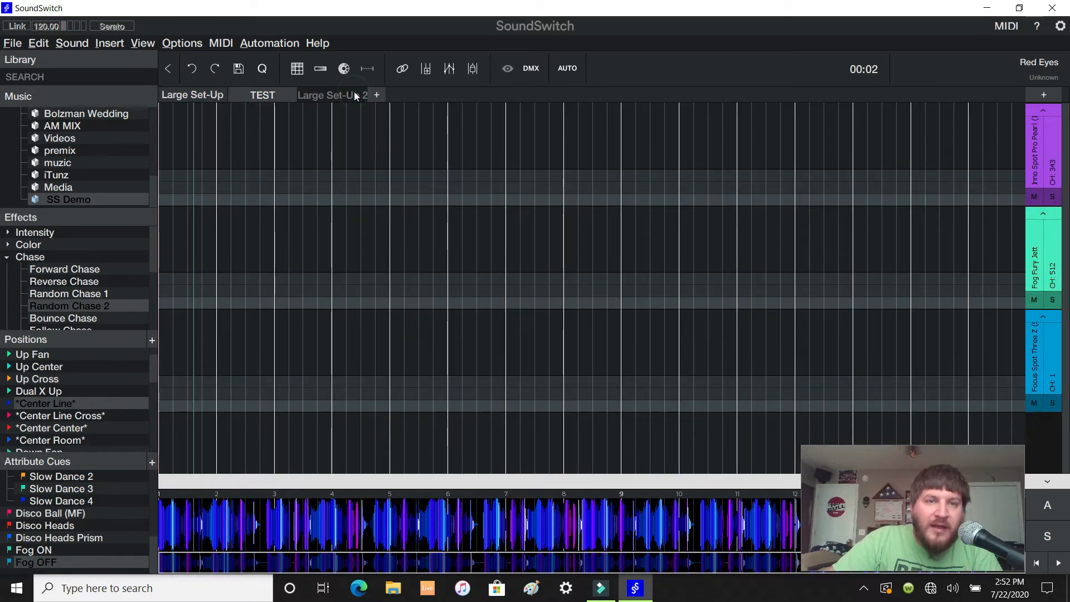
Step: Delete the Large Set-Up 2 venue, view the TEST venue and return to Large Set-Up
right_click(356, 95)
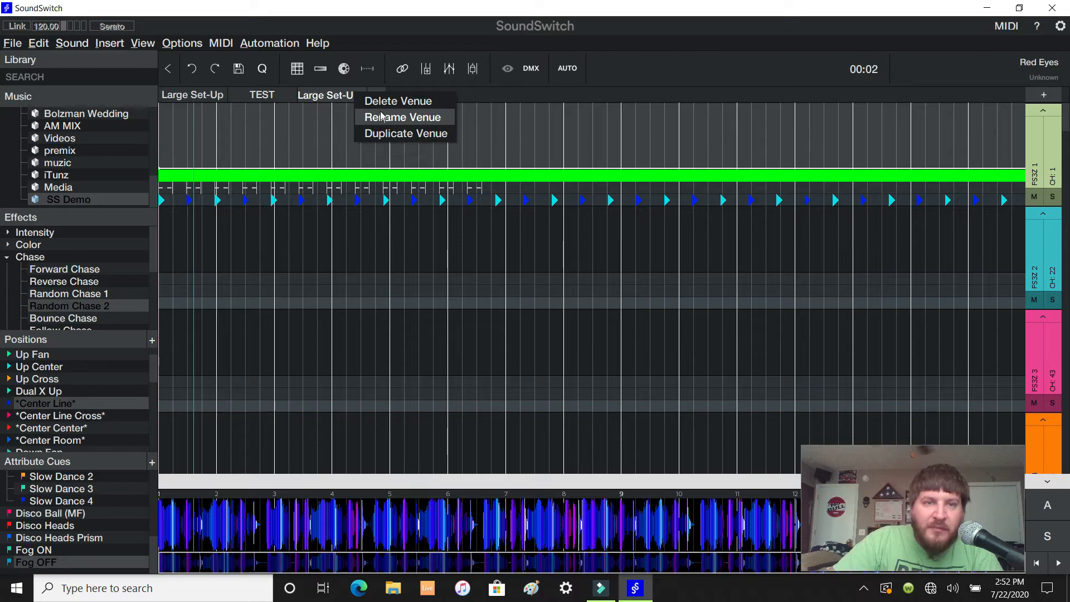
click(381, 101)
click(265, 95)
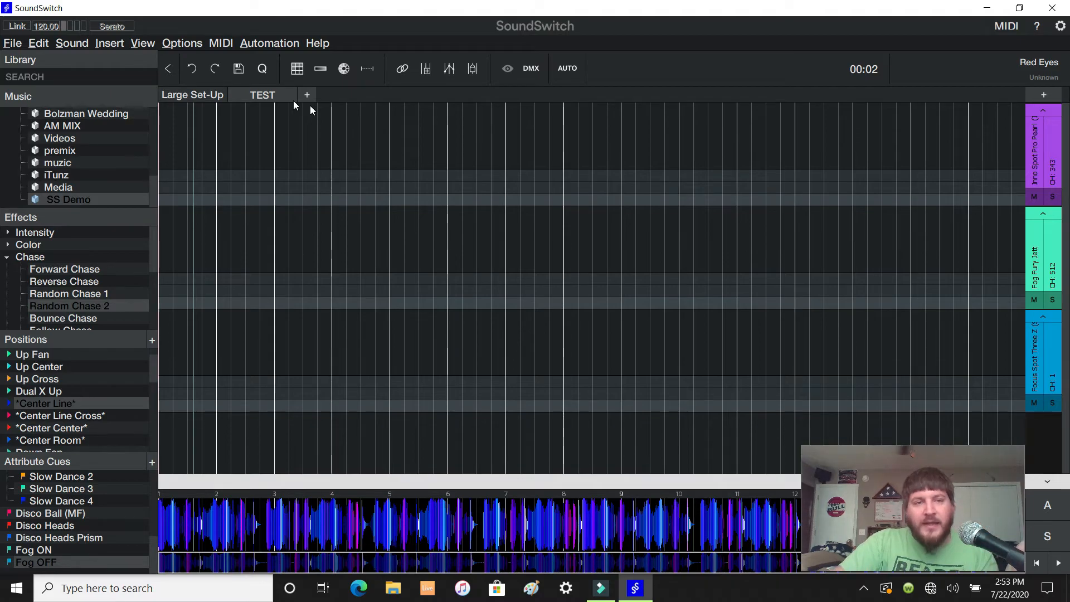
click(188, 99)
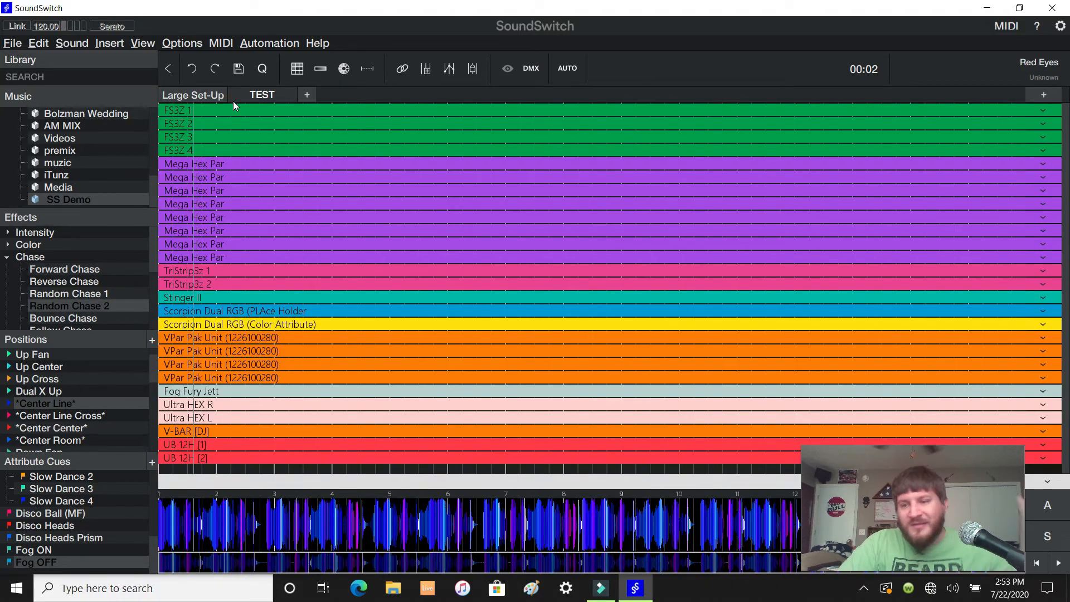
Step: View the TEST venue's fixture tracks once more and return to the Large Set-Up venue
click(270, 96)
click(196, 98)
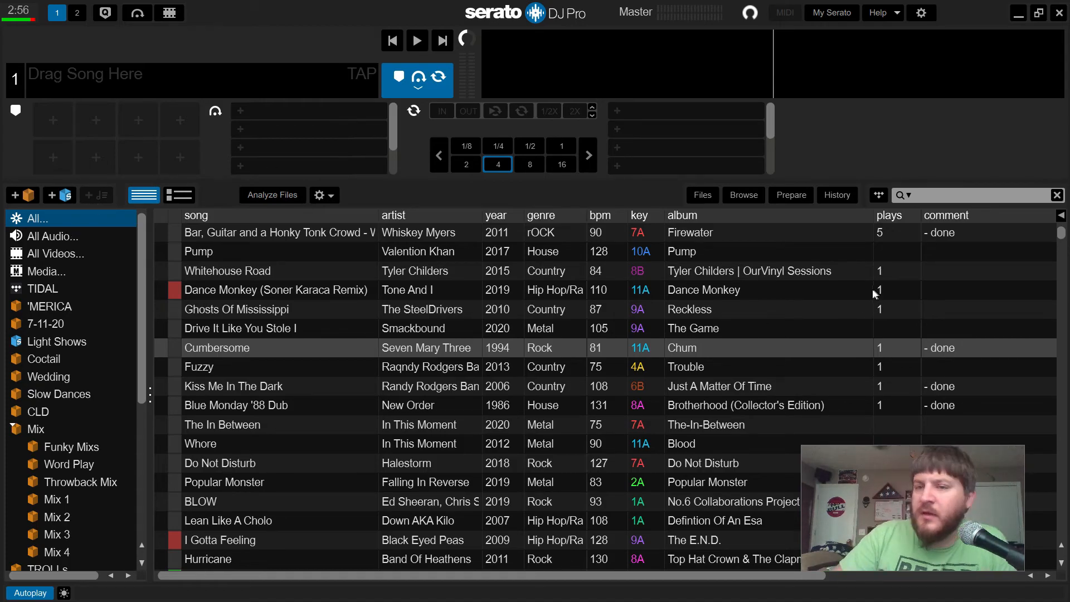
Step: In Serato DJ Pro, check a finished song's comment, then examine the Light Shows smart crate's rules and close them without changes
click(943, 234)
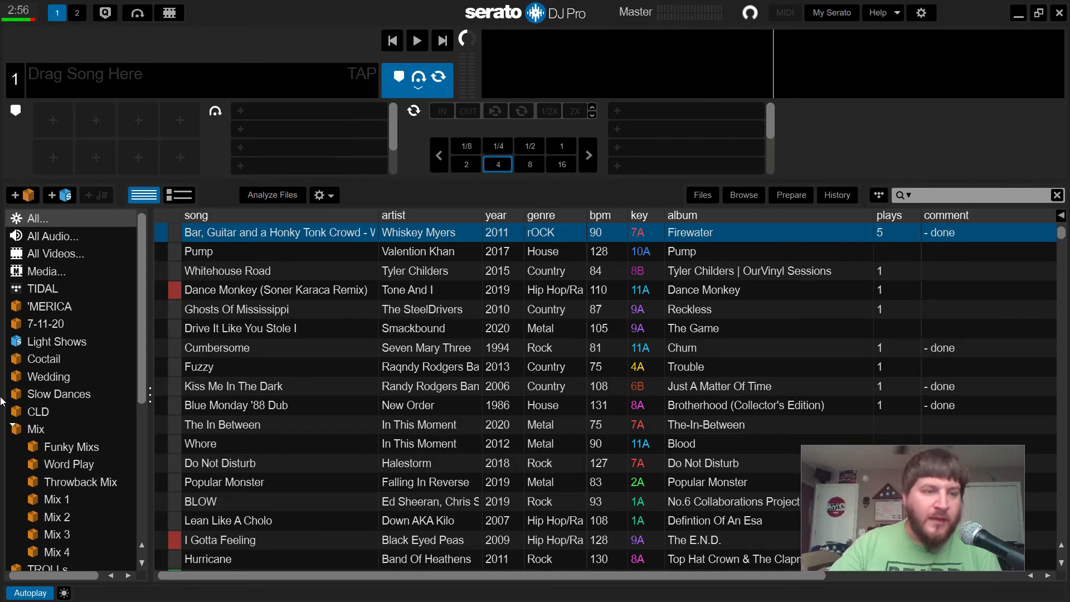
click(46, 346)
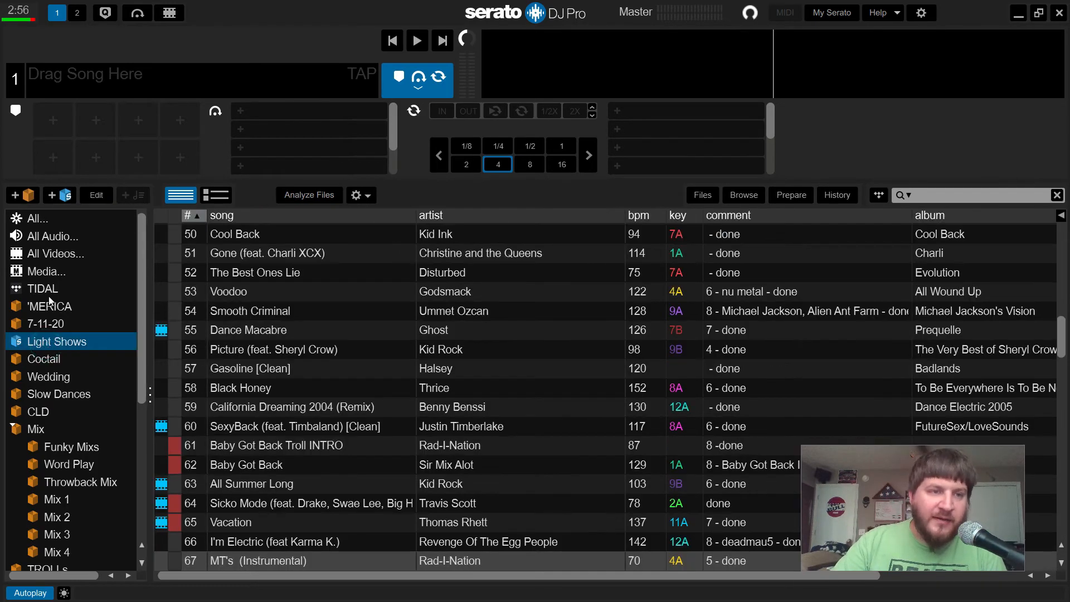
click(88, 197)
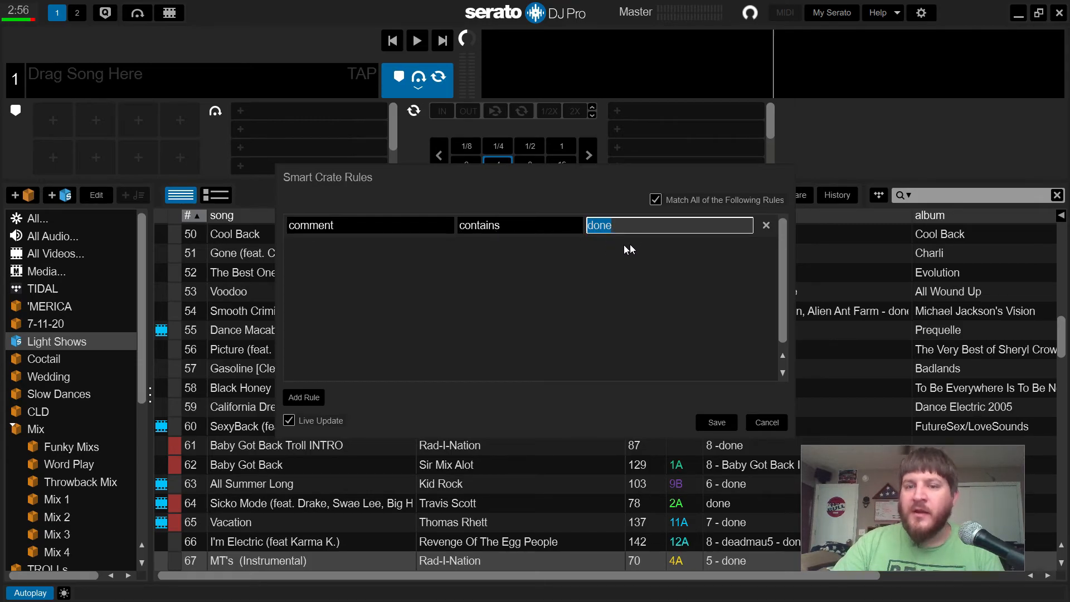
click(756, 423)
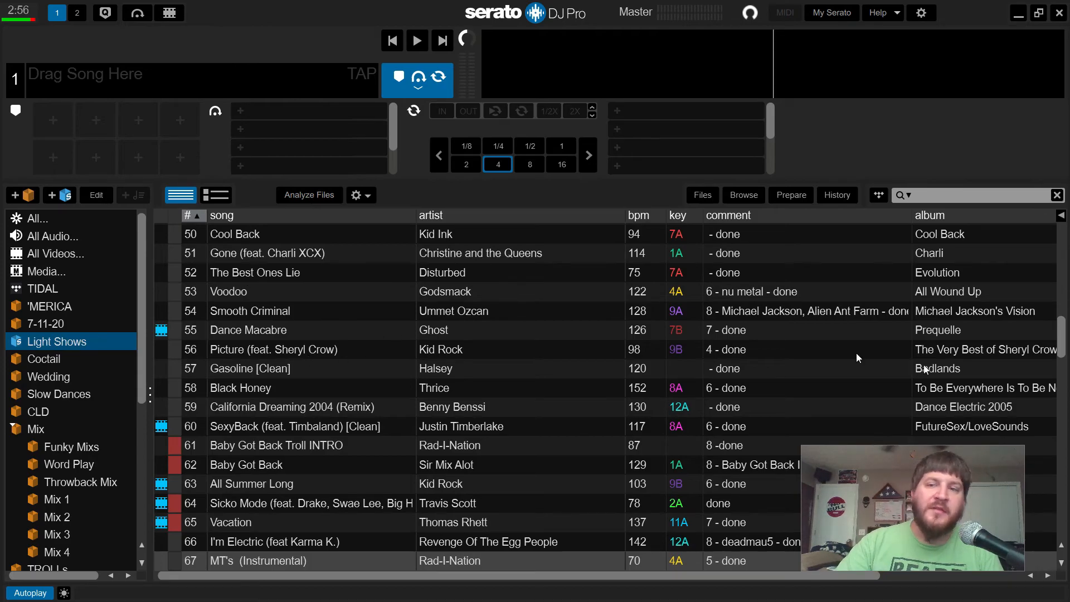
Step: Look through the songs in the Light Shows smart crate, viewing them sorted by bpm and in numbered order
drag(1061, 325, 1064, 212)
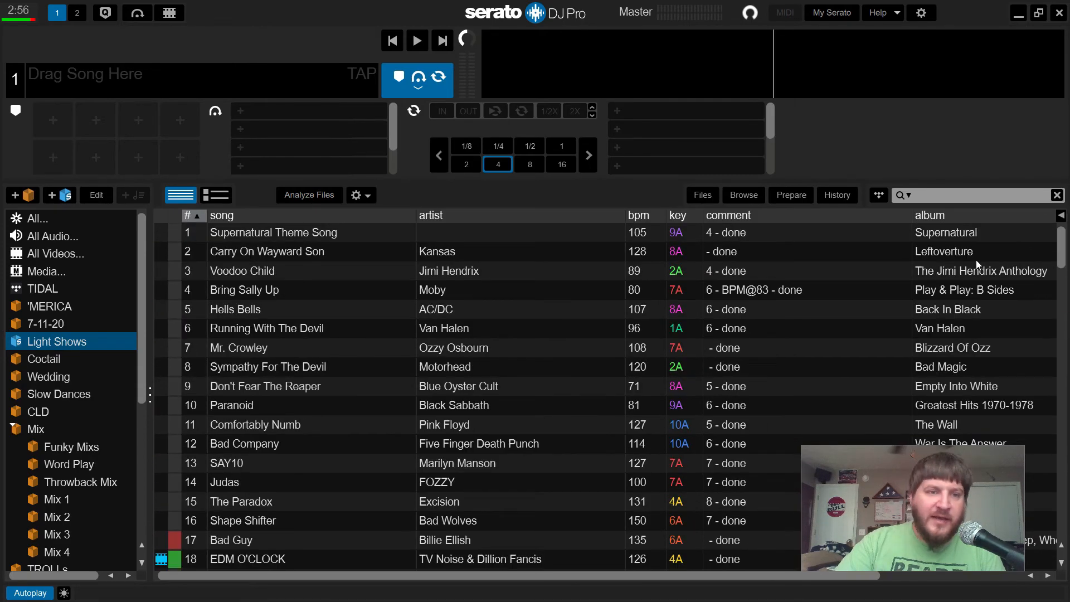
drag(1063, 254, 1064, 363)
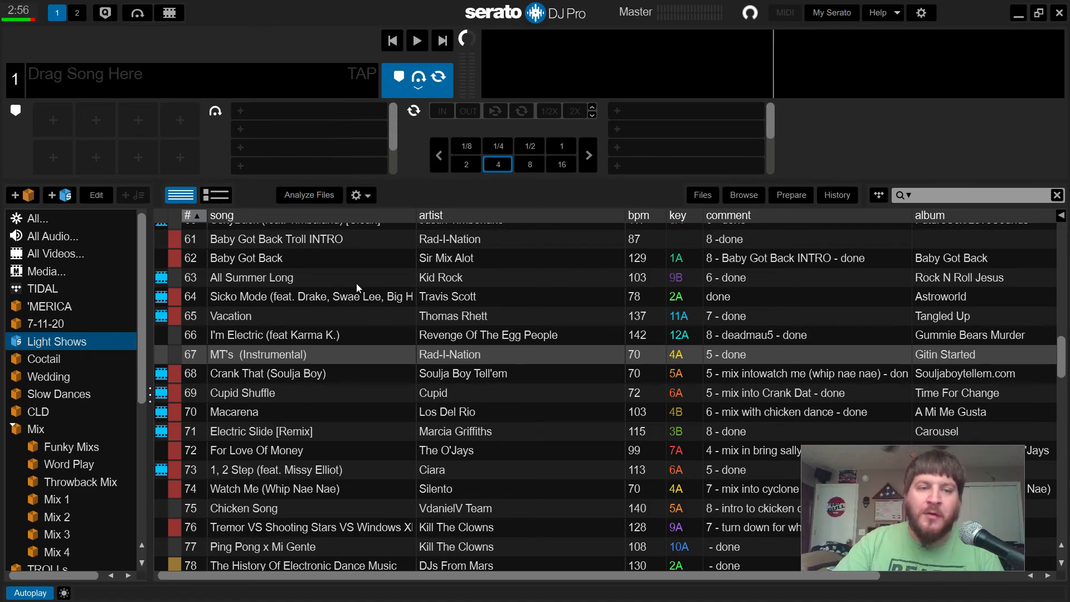
click(656, 218)
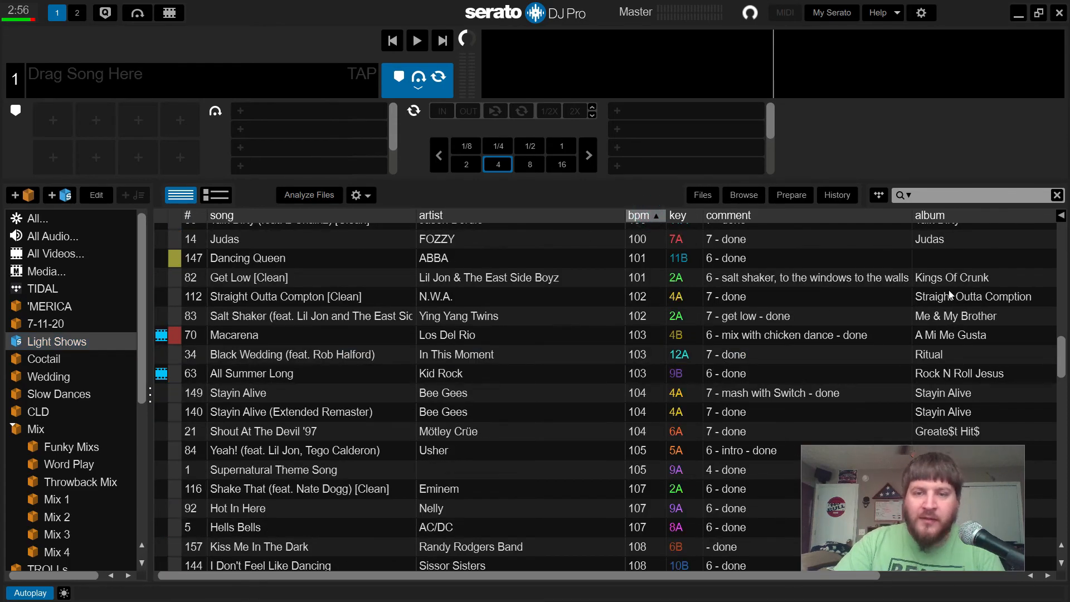
drag(1060, 362, 1064, 257)
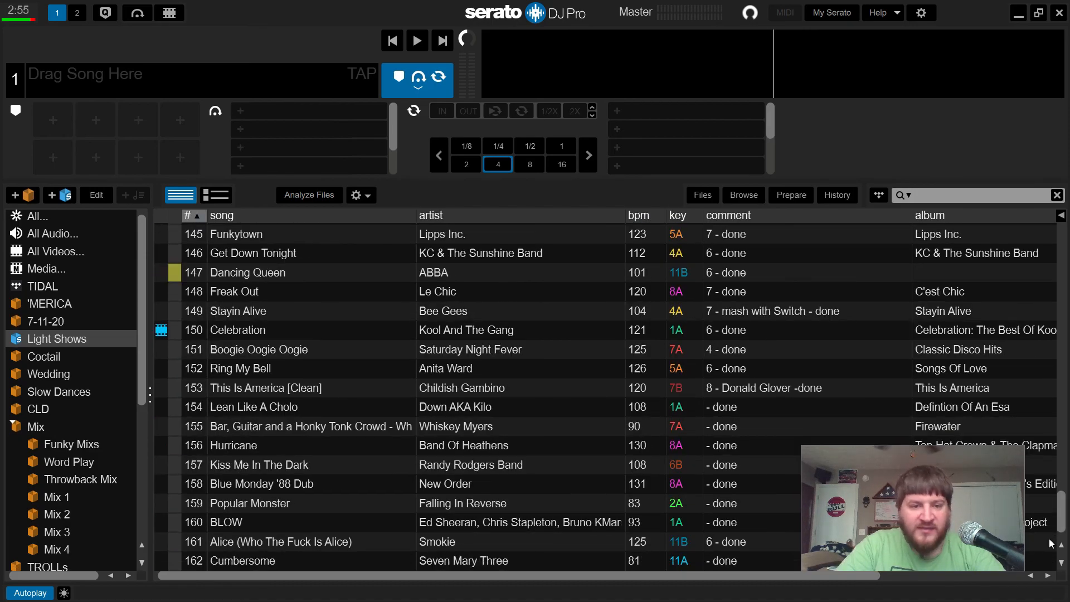
drag(1049, 538, 1045, 217)
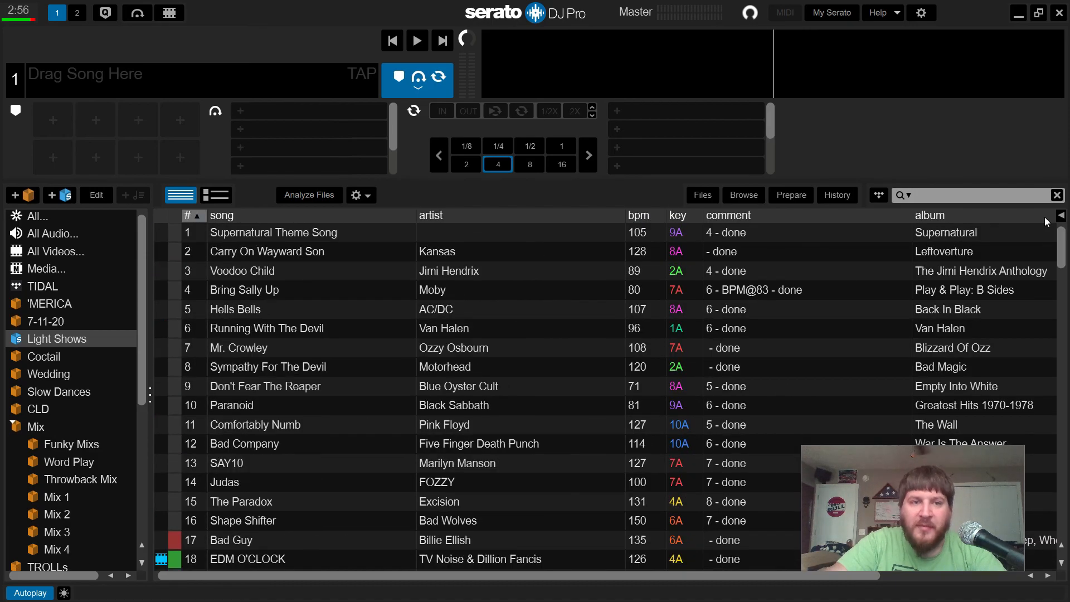